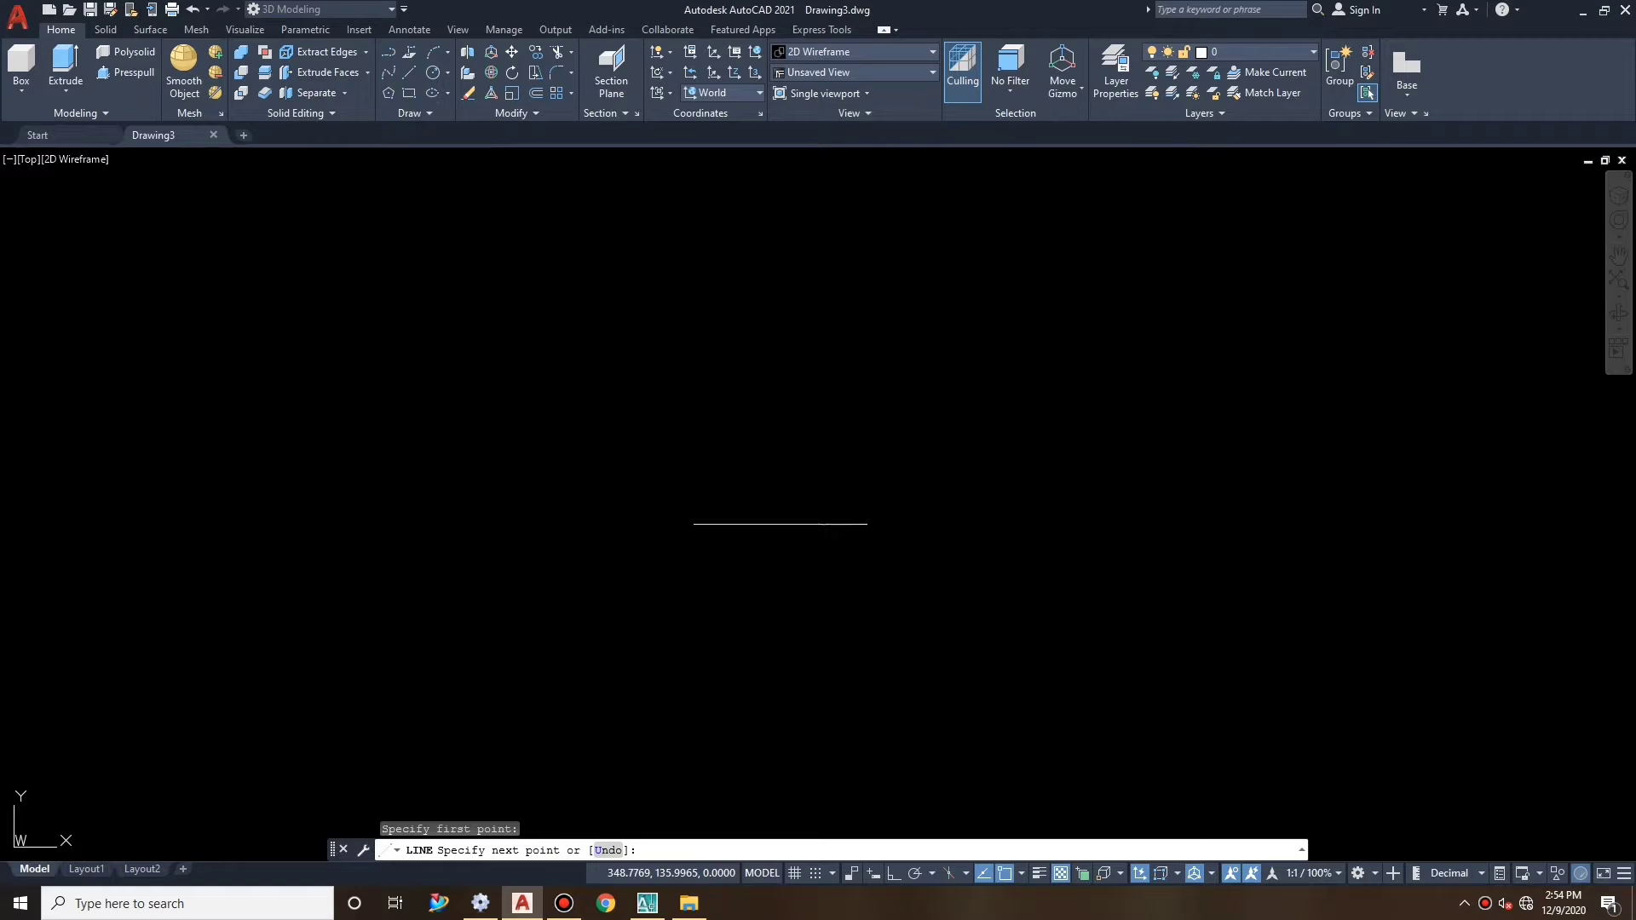
Draw a 92-unit horizontal base line with Ortho on, followed by an 8-unit vertical line up from its right end.
{"action": "key", "text": "F8"}
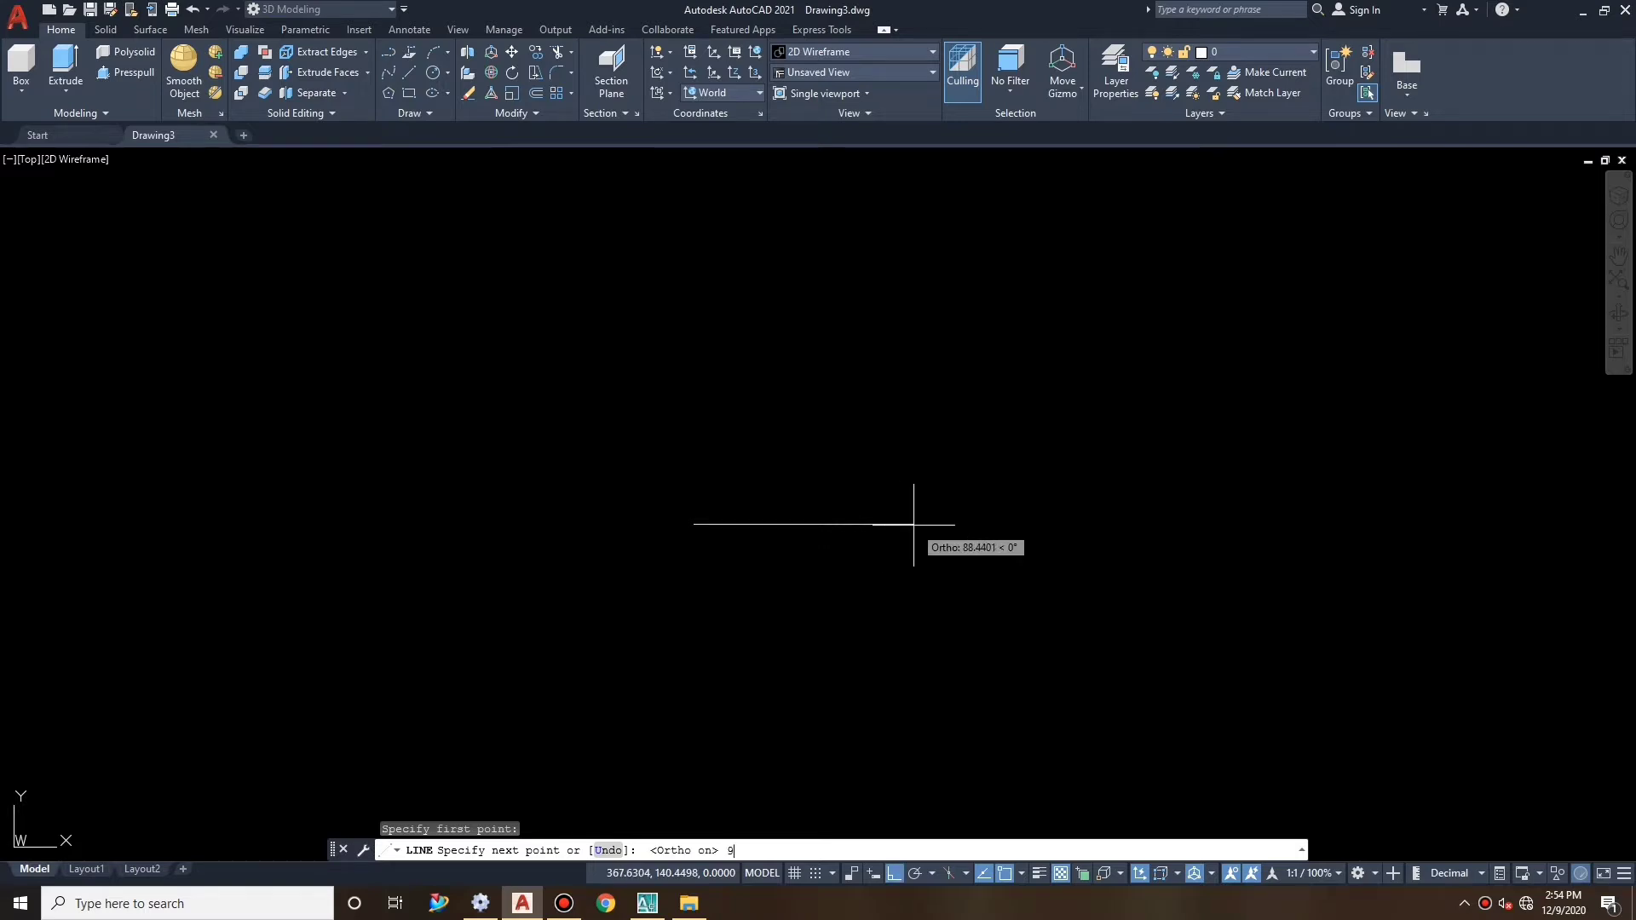
{"action": "key", "text": "Return"}
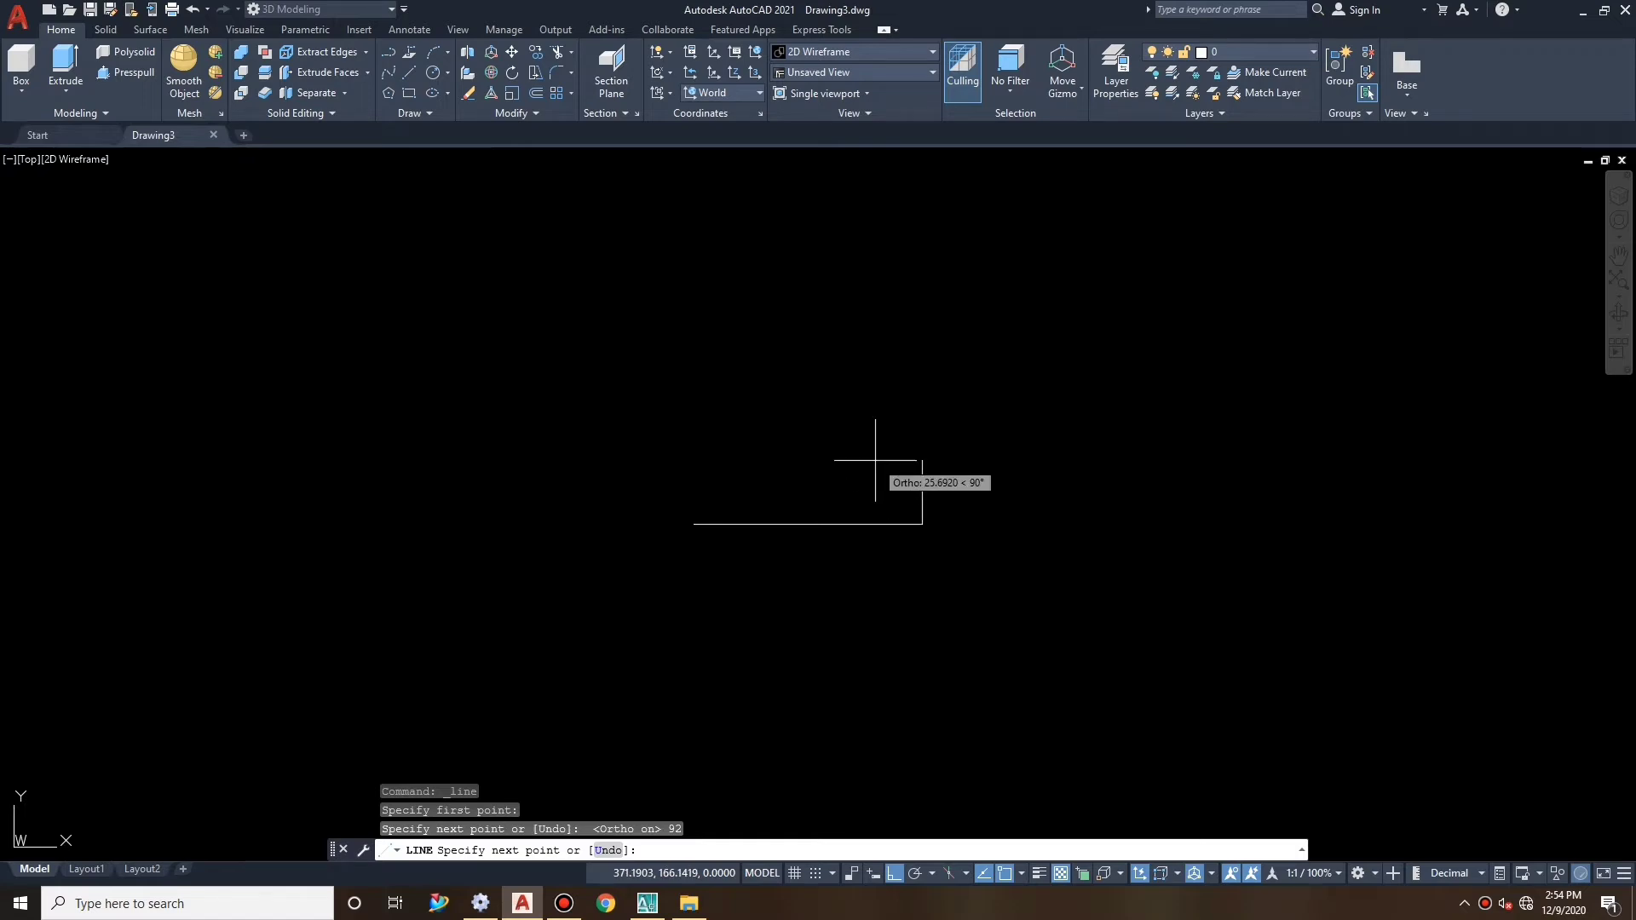
{"action": "key", "text": "Return"}
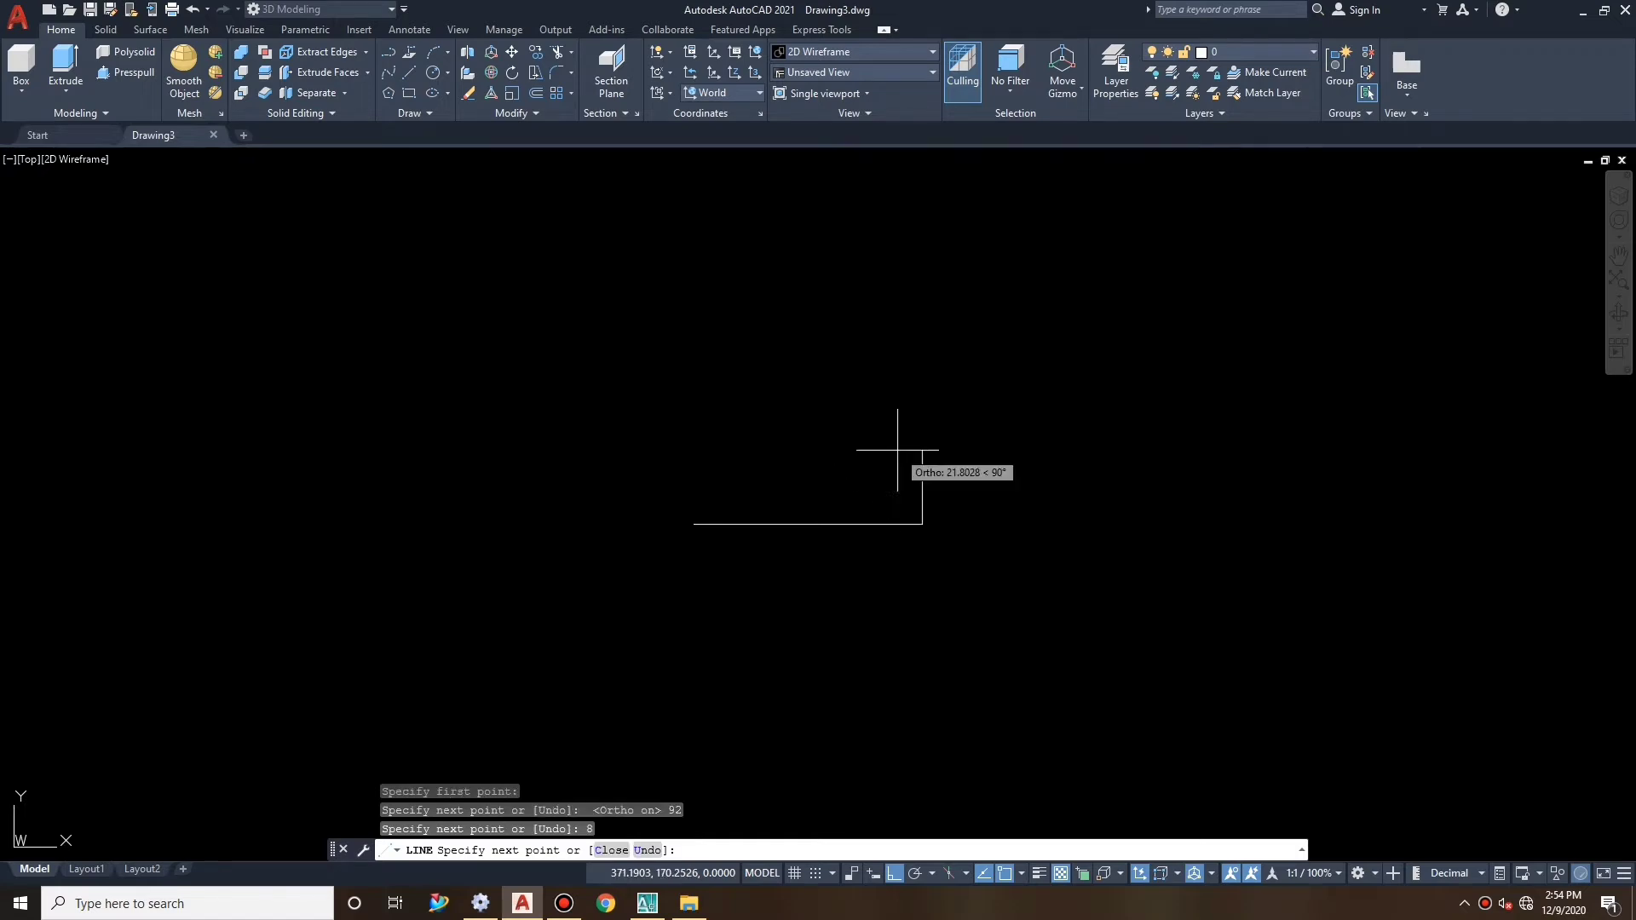
{"action": "right_click", "coordinate": [895, 452]}
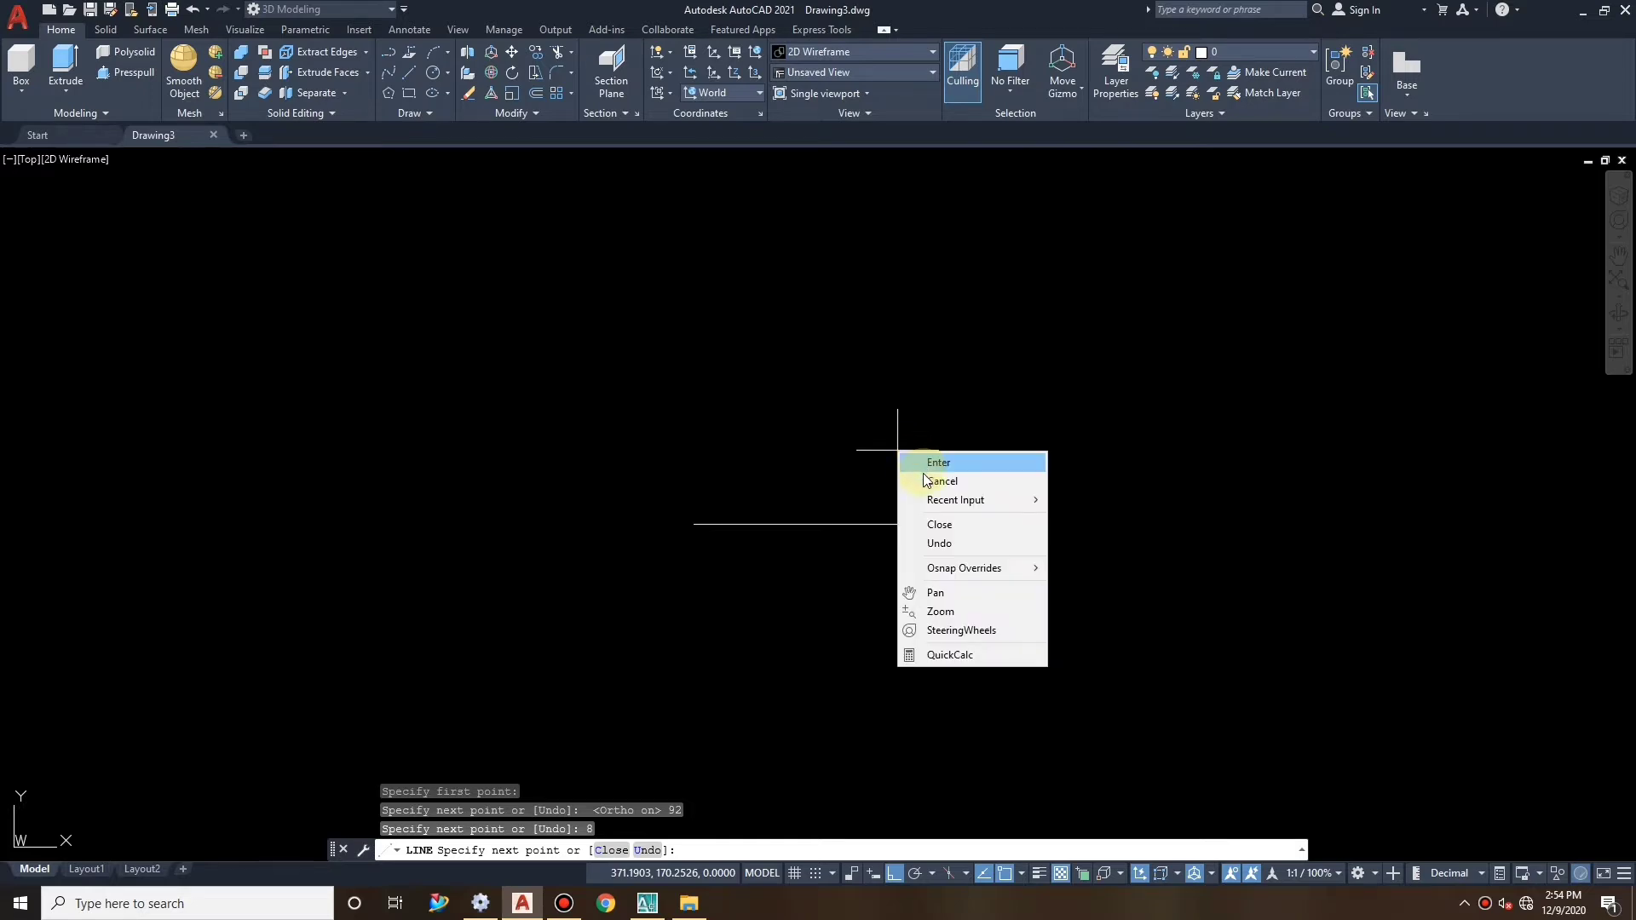
{"action": "left_click", "coordinate": [933, 480]}
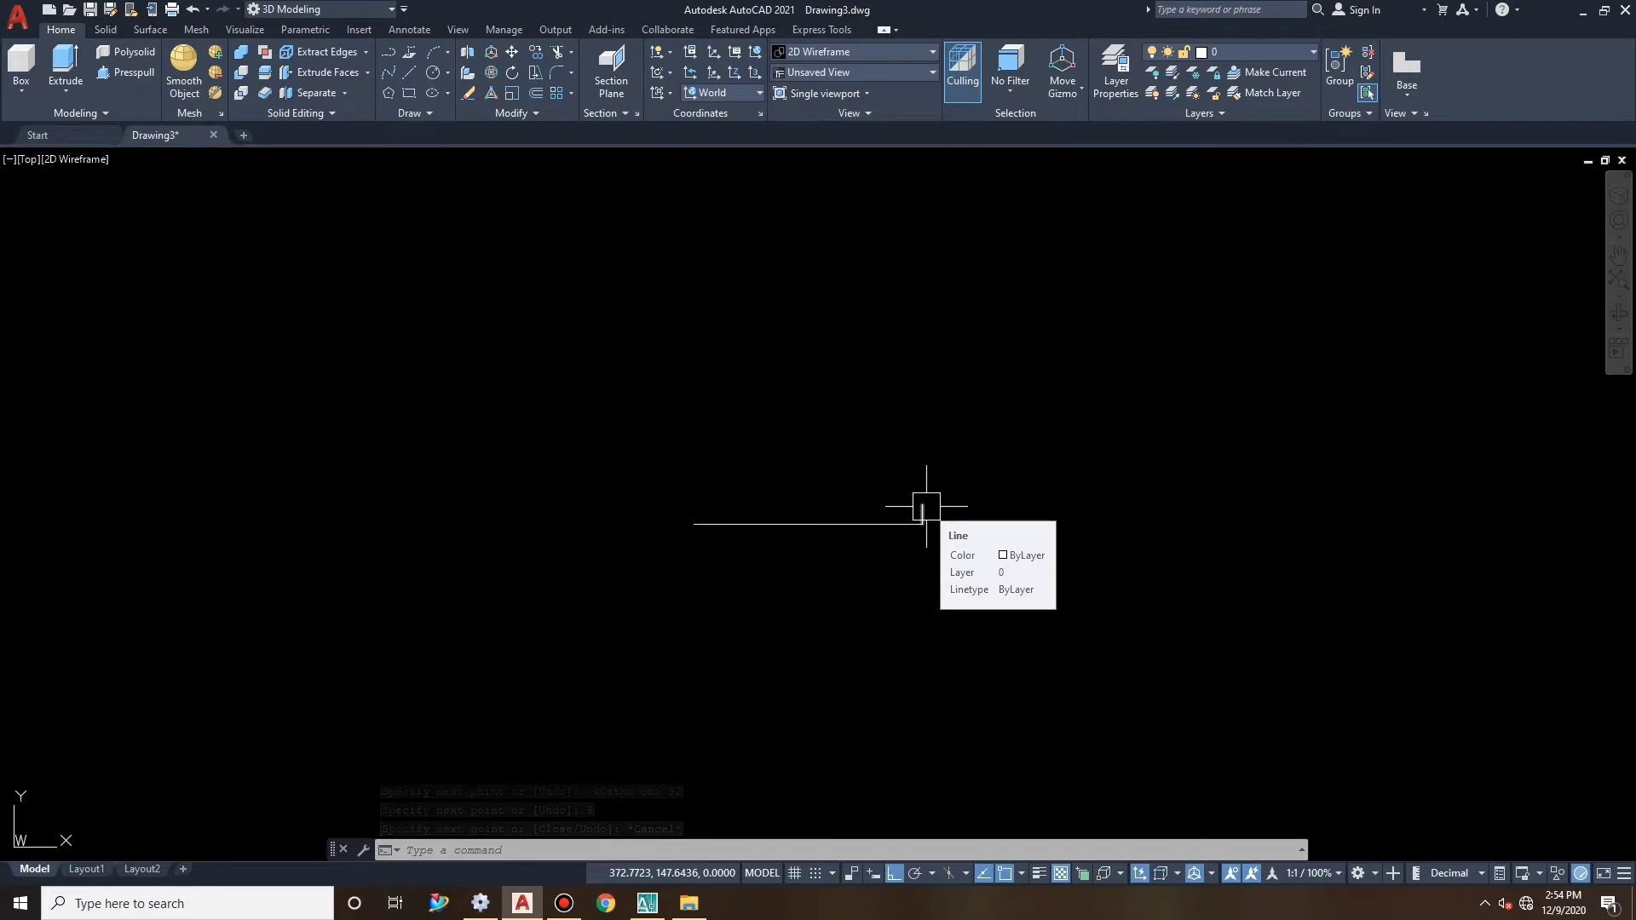
Draw an 8-unit vertical line upward from the left end of the base line.
{"action": "right_click", "coordinate": [833, 475]}
{"action": "left_click", "coordinate": [835, 478]}
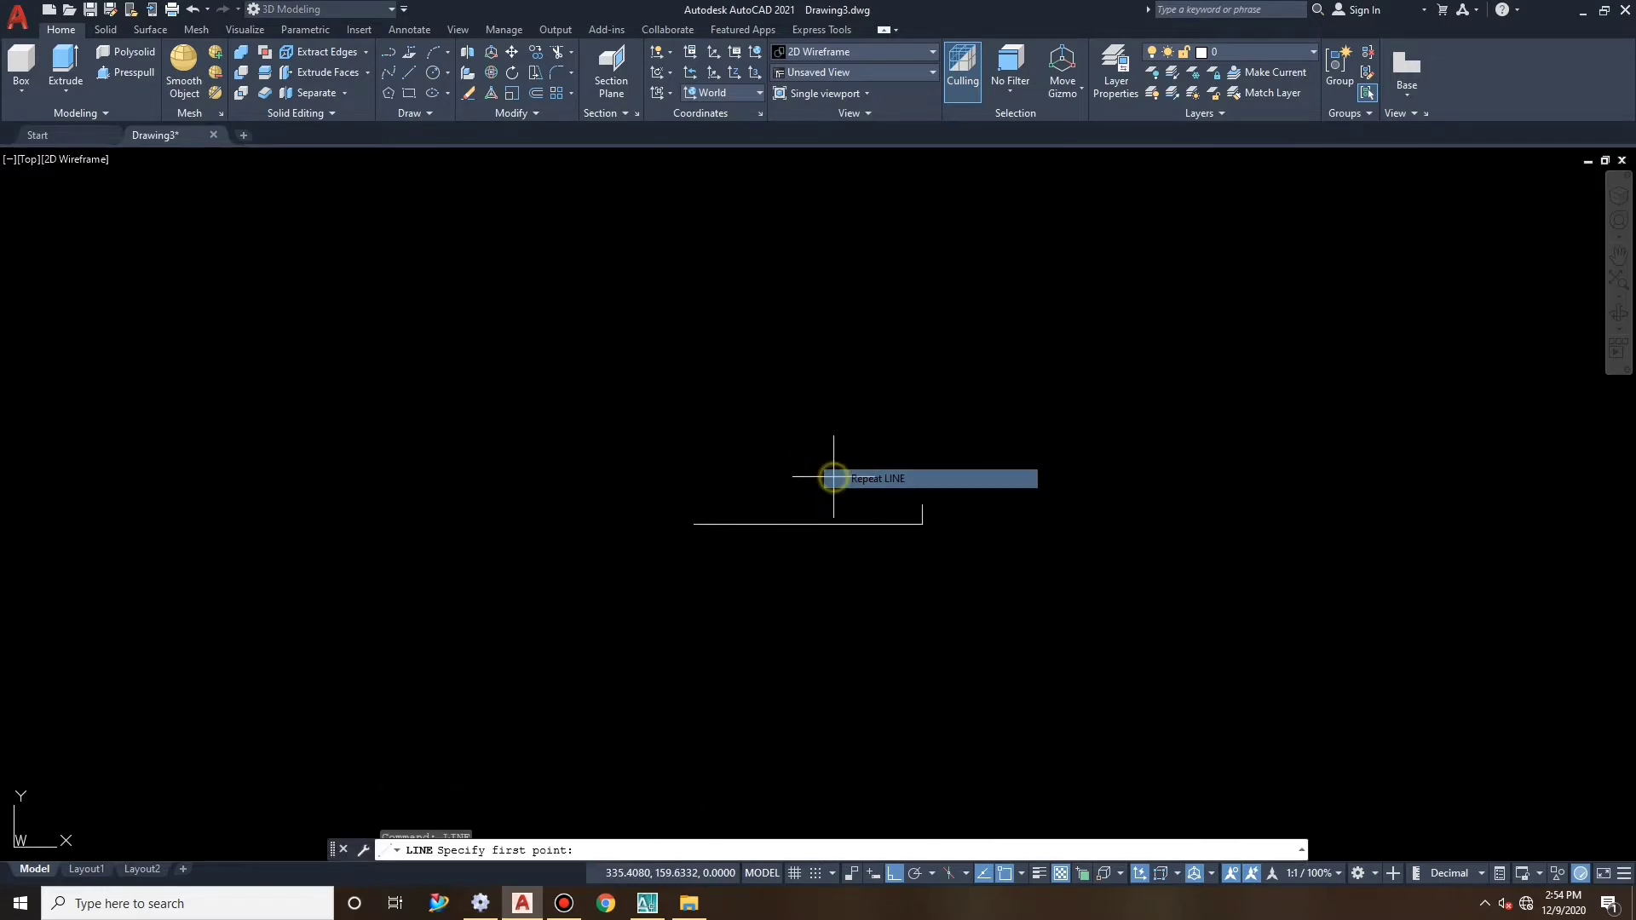
{"action": "left_click", "coordinate": [695, 524]}
{"action": "type", "text": "8"}
{"action": "key", "text": "Return"}
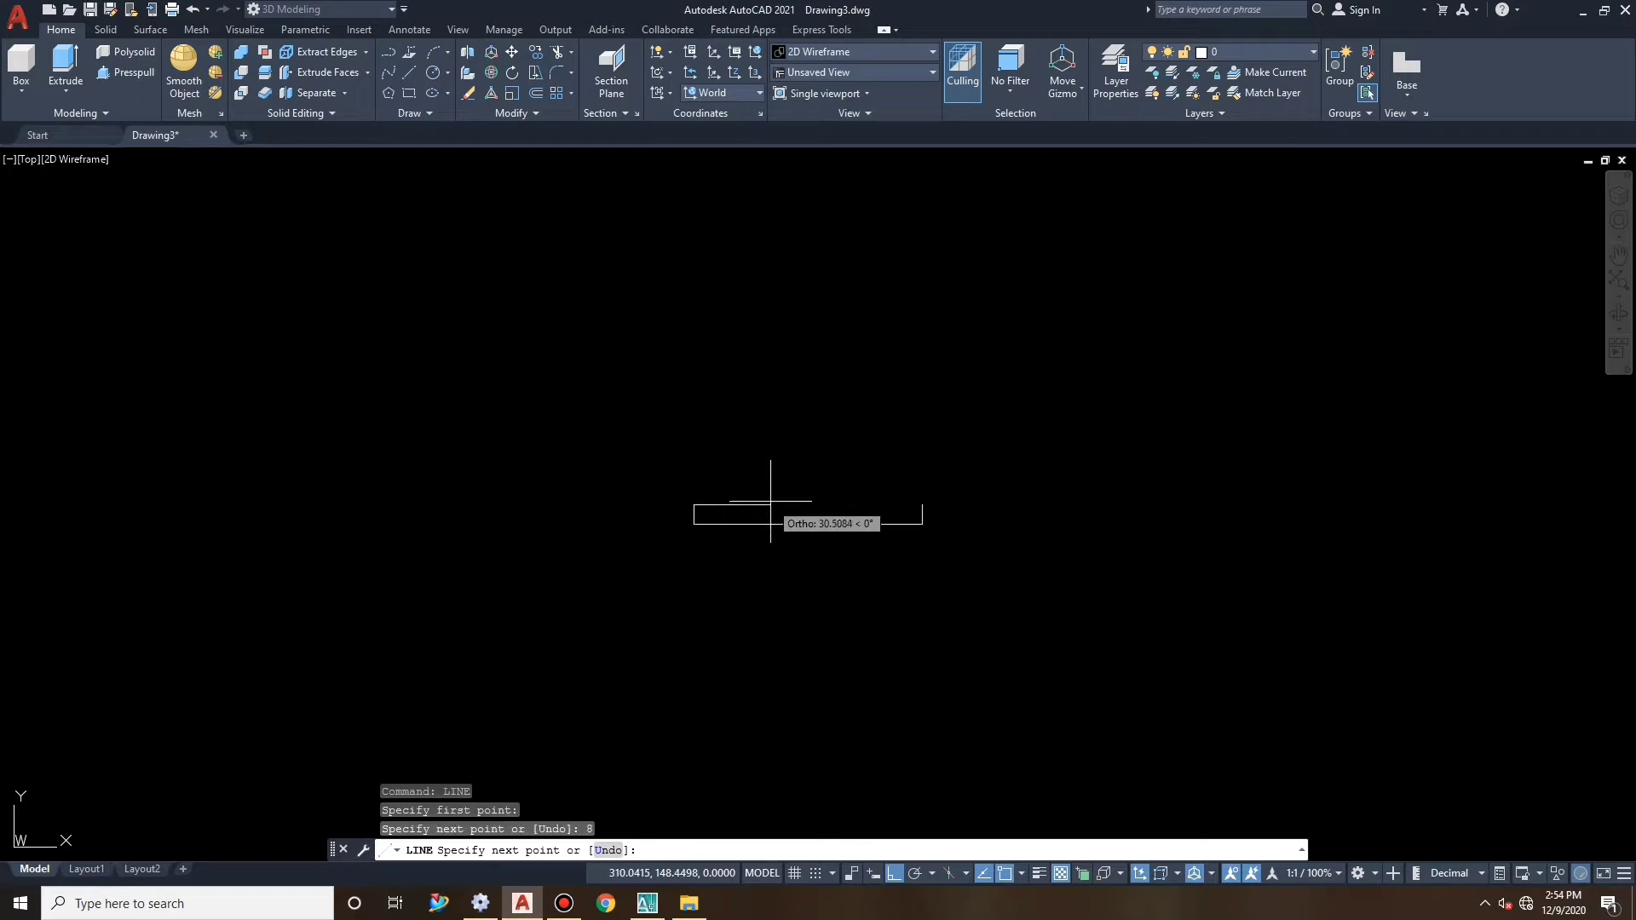
{"action": "key", "text": "Escape"}
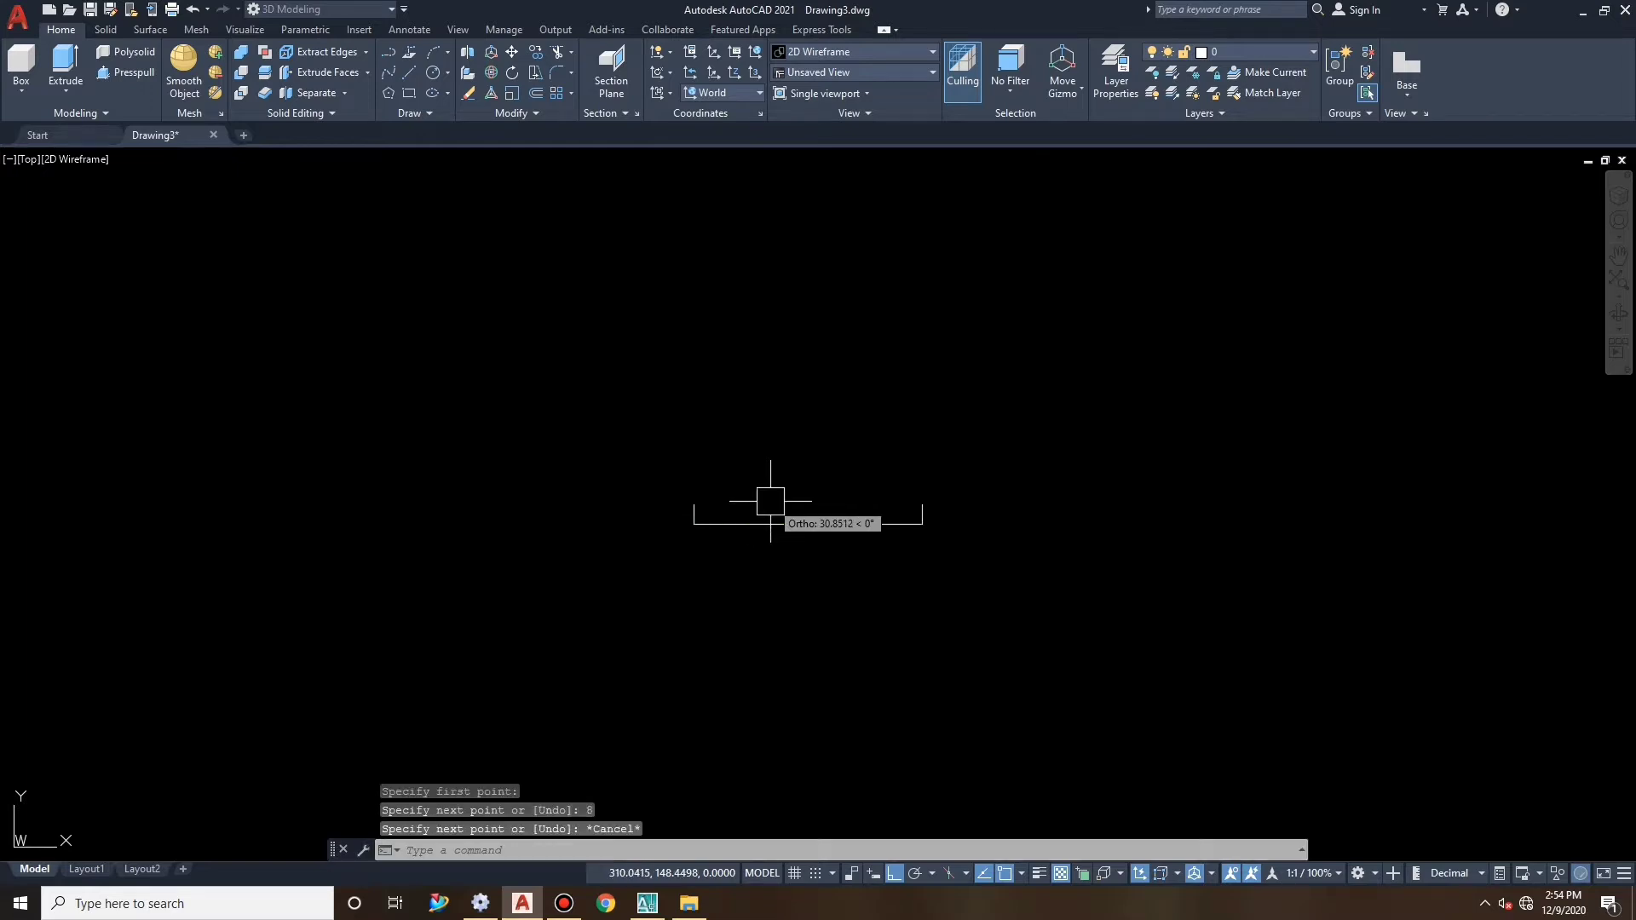
Draw a tall vertical centre line upward from the midpoint of the base line.
{"action": "right_click", "coordinate": [771, 442]}
{"action": "left_click", "coordinate": [818, 456]}
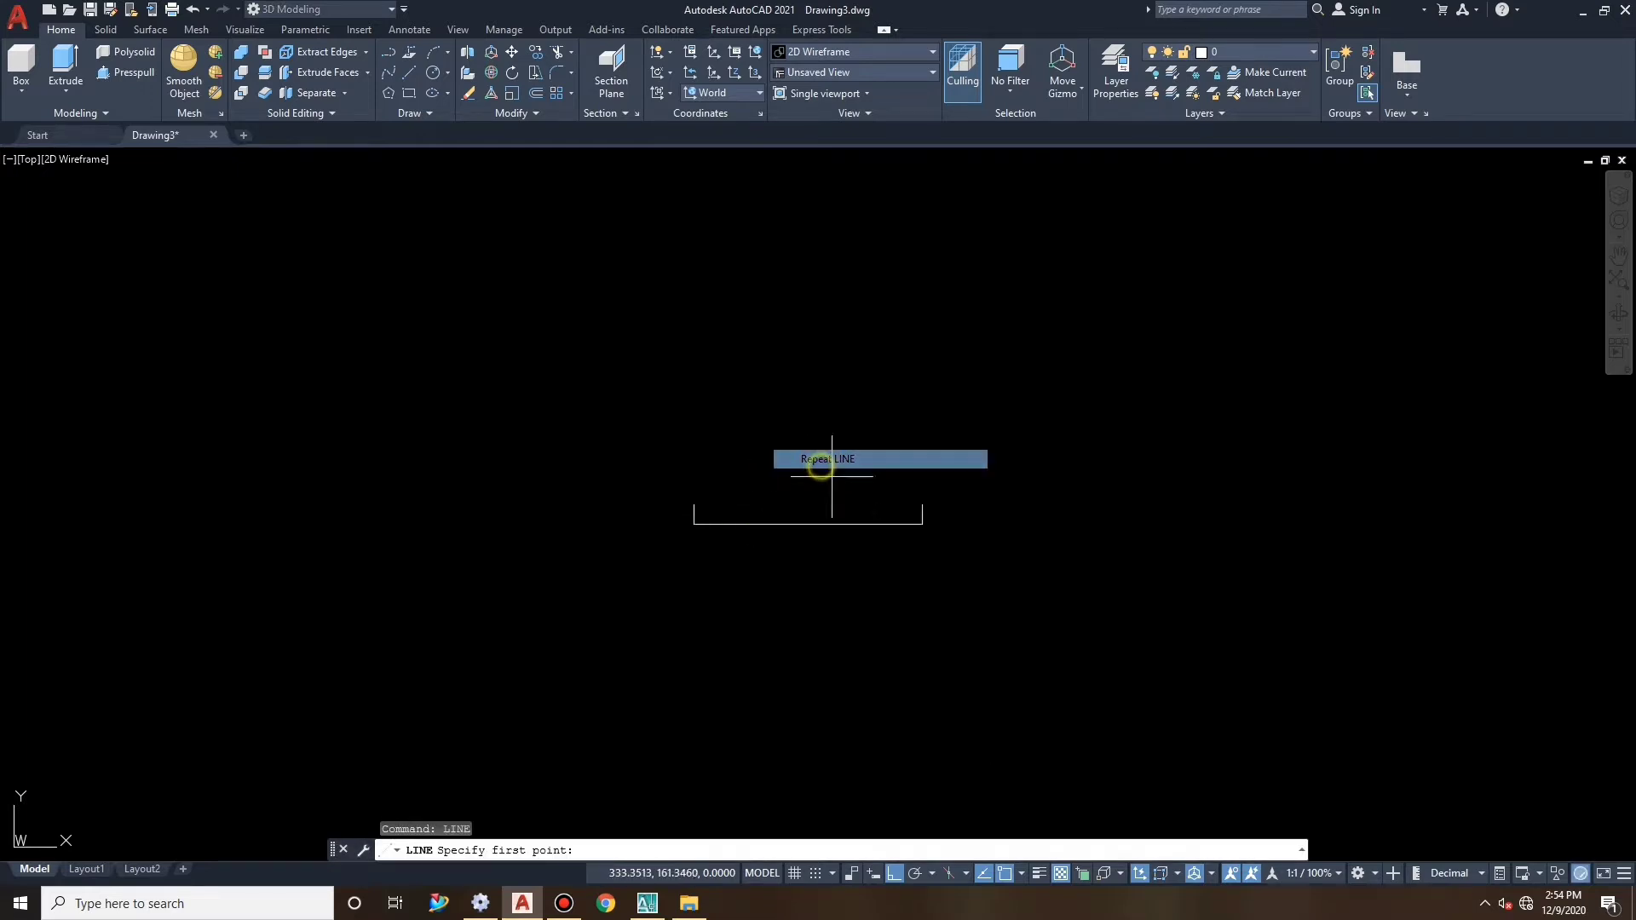
{"action": "left_click", "coordinate": [808, 524]}
{"action": "left_click", "coordinate": [808, 284]}
{"action": "key", "text": "Escape"}
{"action": "key", "text": "Escape"}
{"action": "key", "text": "Escape"}
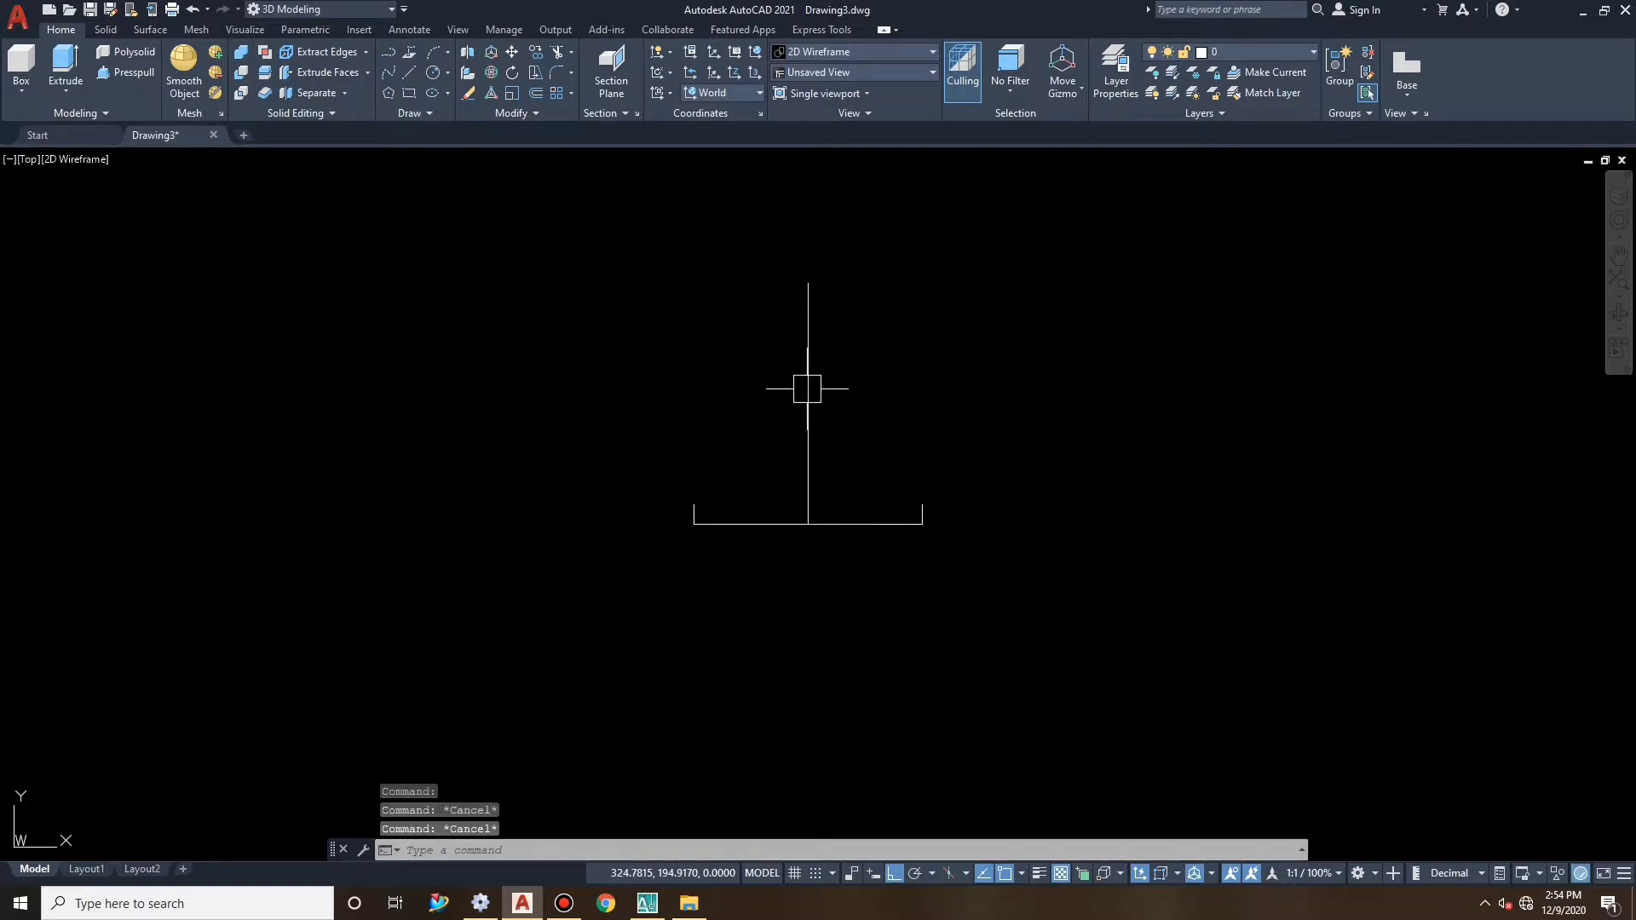
Offset the vertical centre line by 20 to both sides.
{"action": "type", "text": "p"}
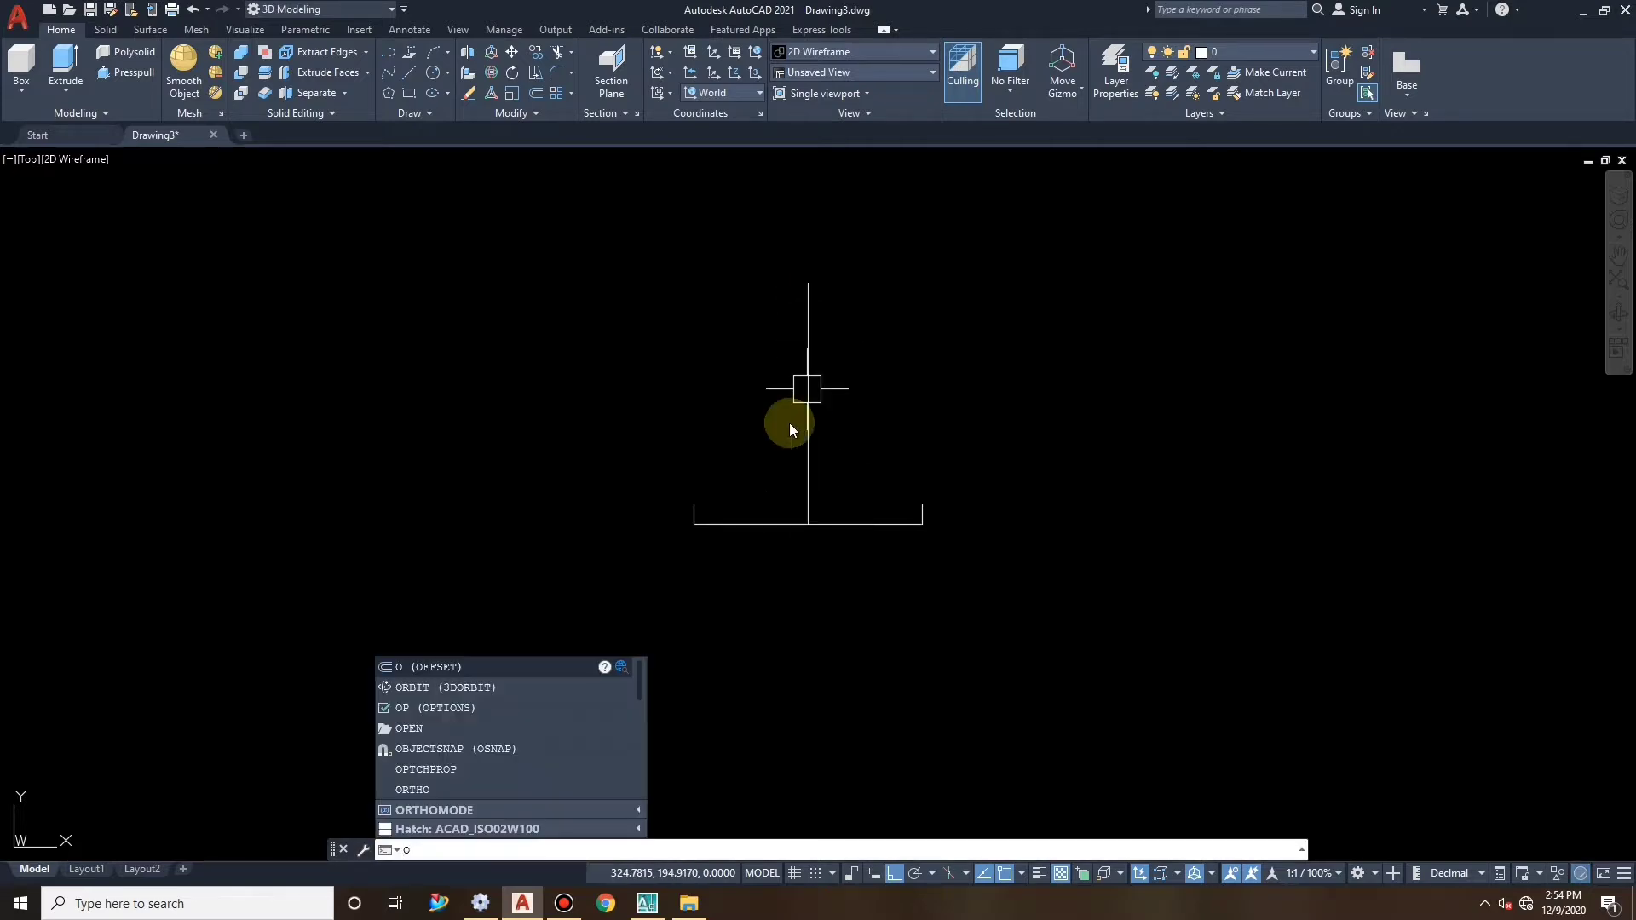
{"action": "key", "text": "Return"}
{"action": "type", "text": "2"}
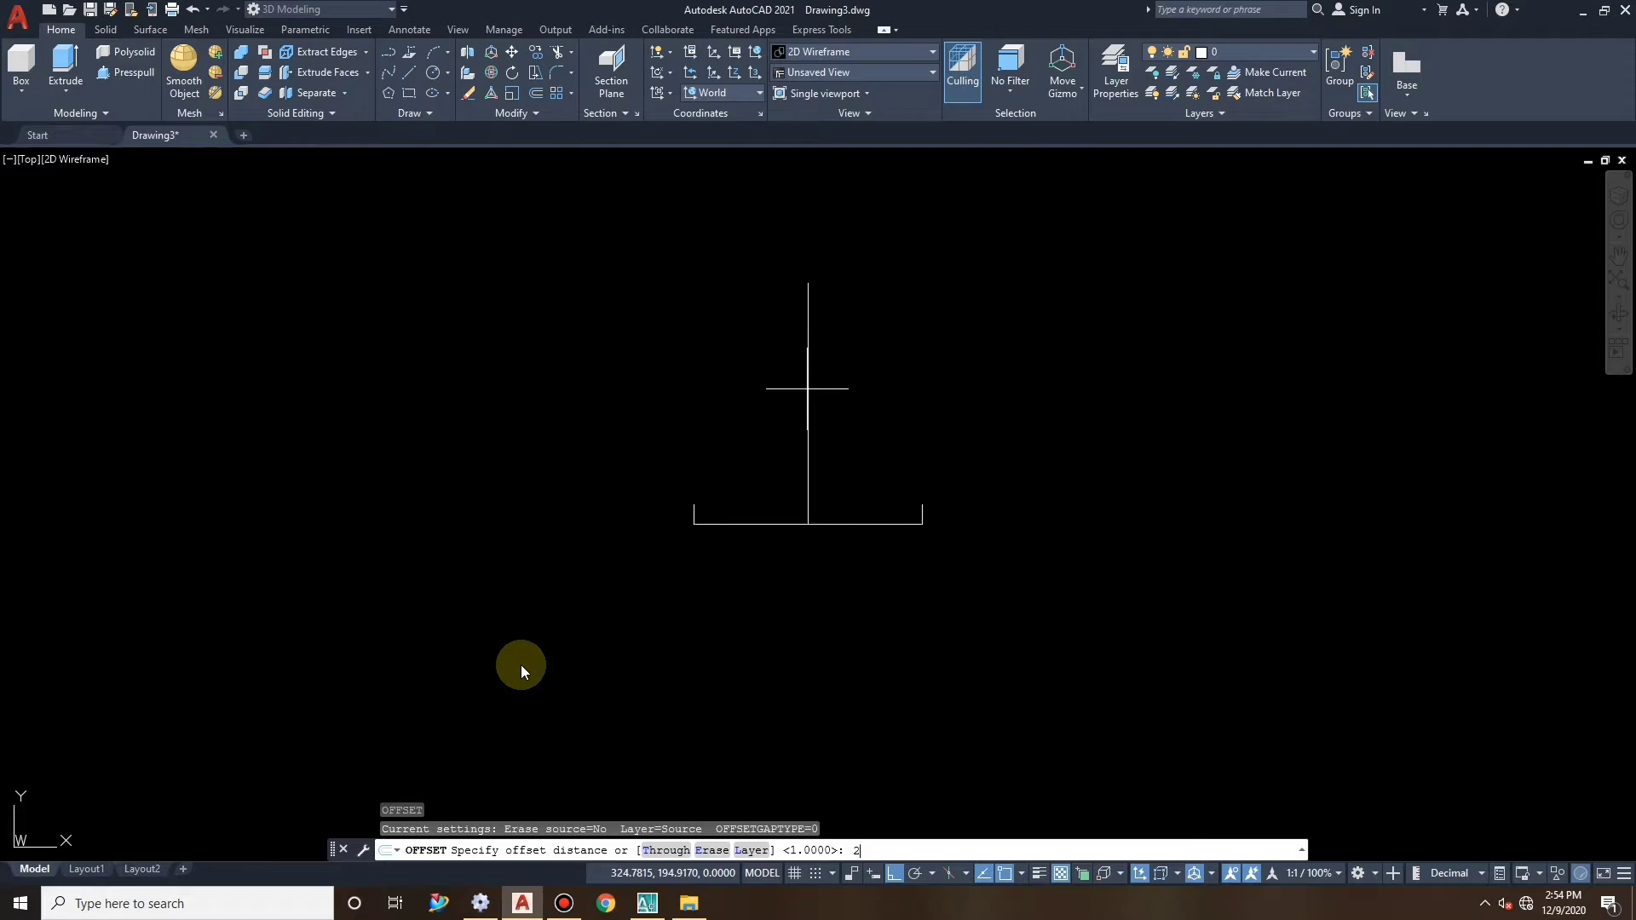
{"action": "type", "text": "0"}
{"action": "key", "text": "Return"}
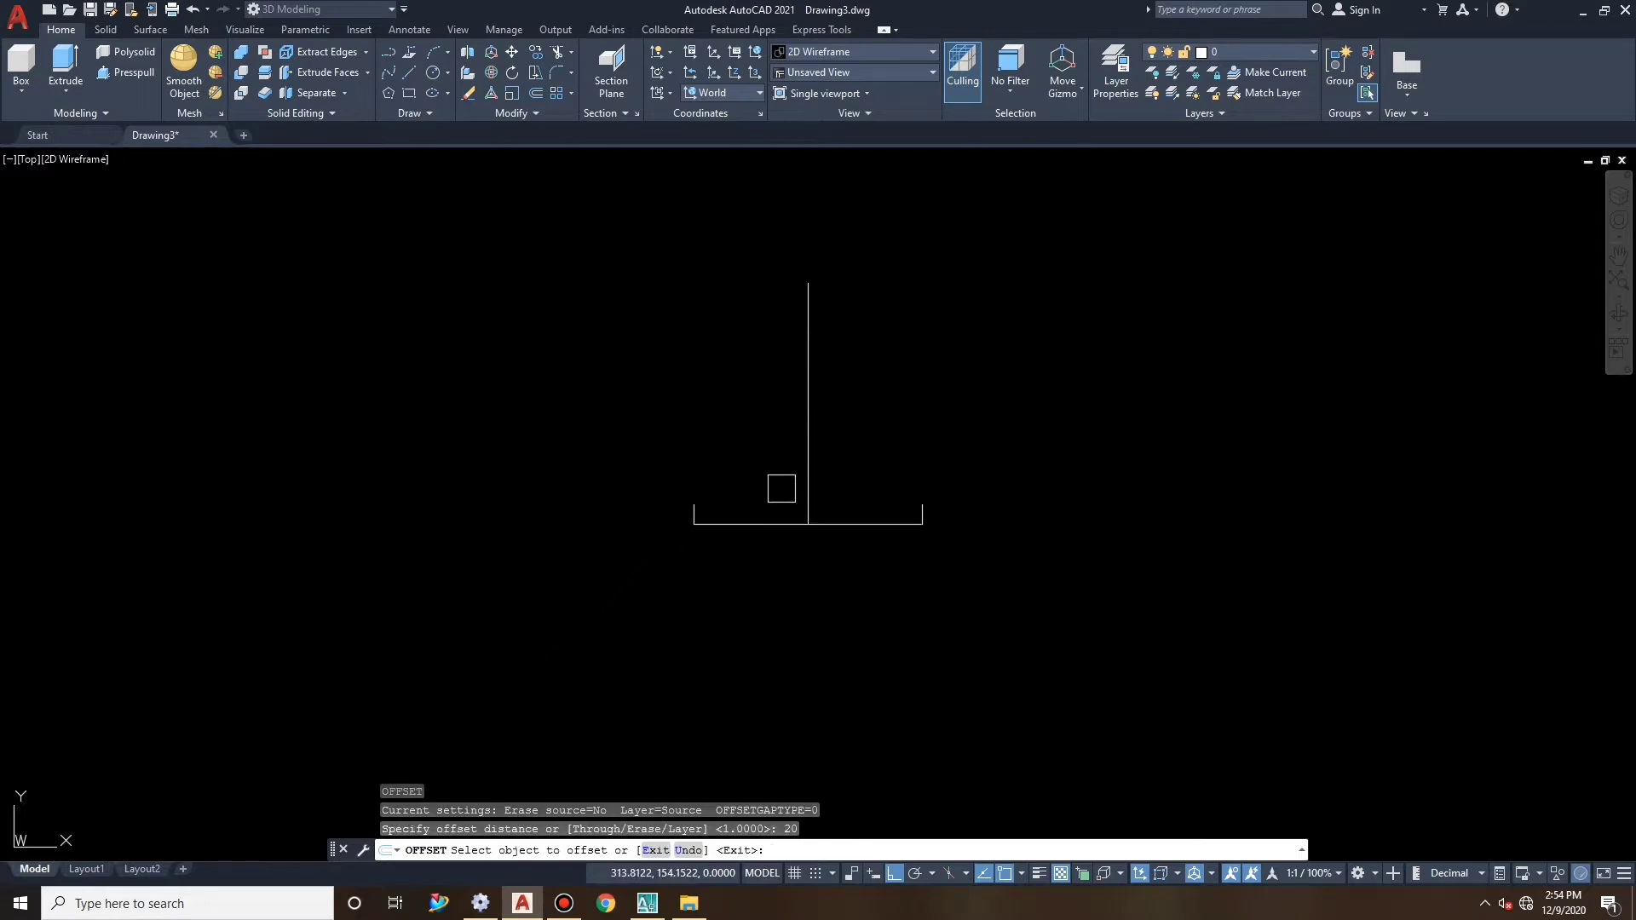
{"action": "left_click", "coordinate": [803, 479]}
{"action": "left_click", "coordinate": [878, 480]}
{"action": "left_click", "coordinate": [804, 480]}
{"action": "left_click", "coordinate": [781, 494]}
{"action": "key", "text": "Escape"}
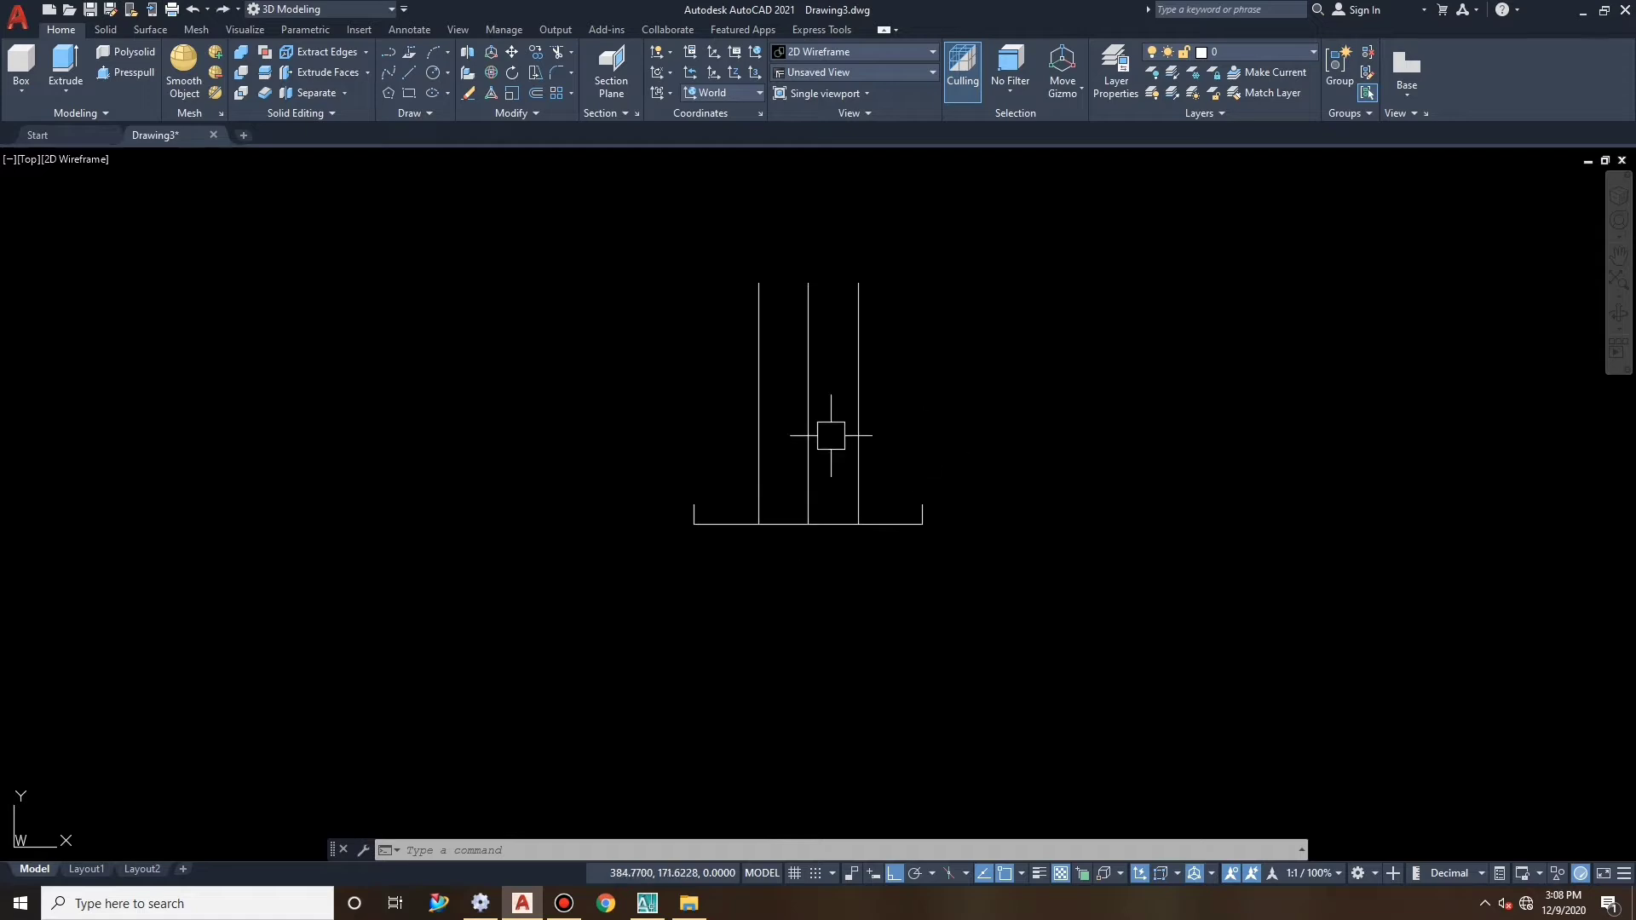
Offset the horizontal base line upward by 12.
{"action": "scroll", "coordinate": [792, 424], "scroll_direction": "up", "scroll_amount": 2}
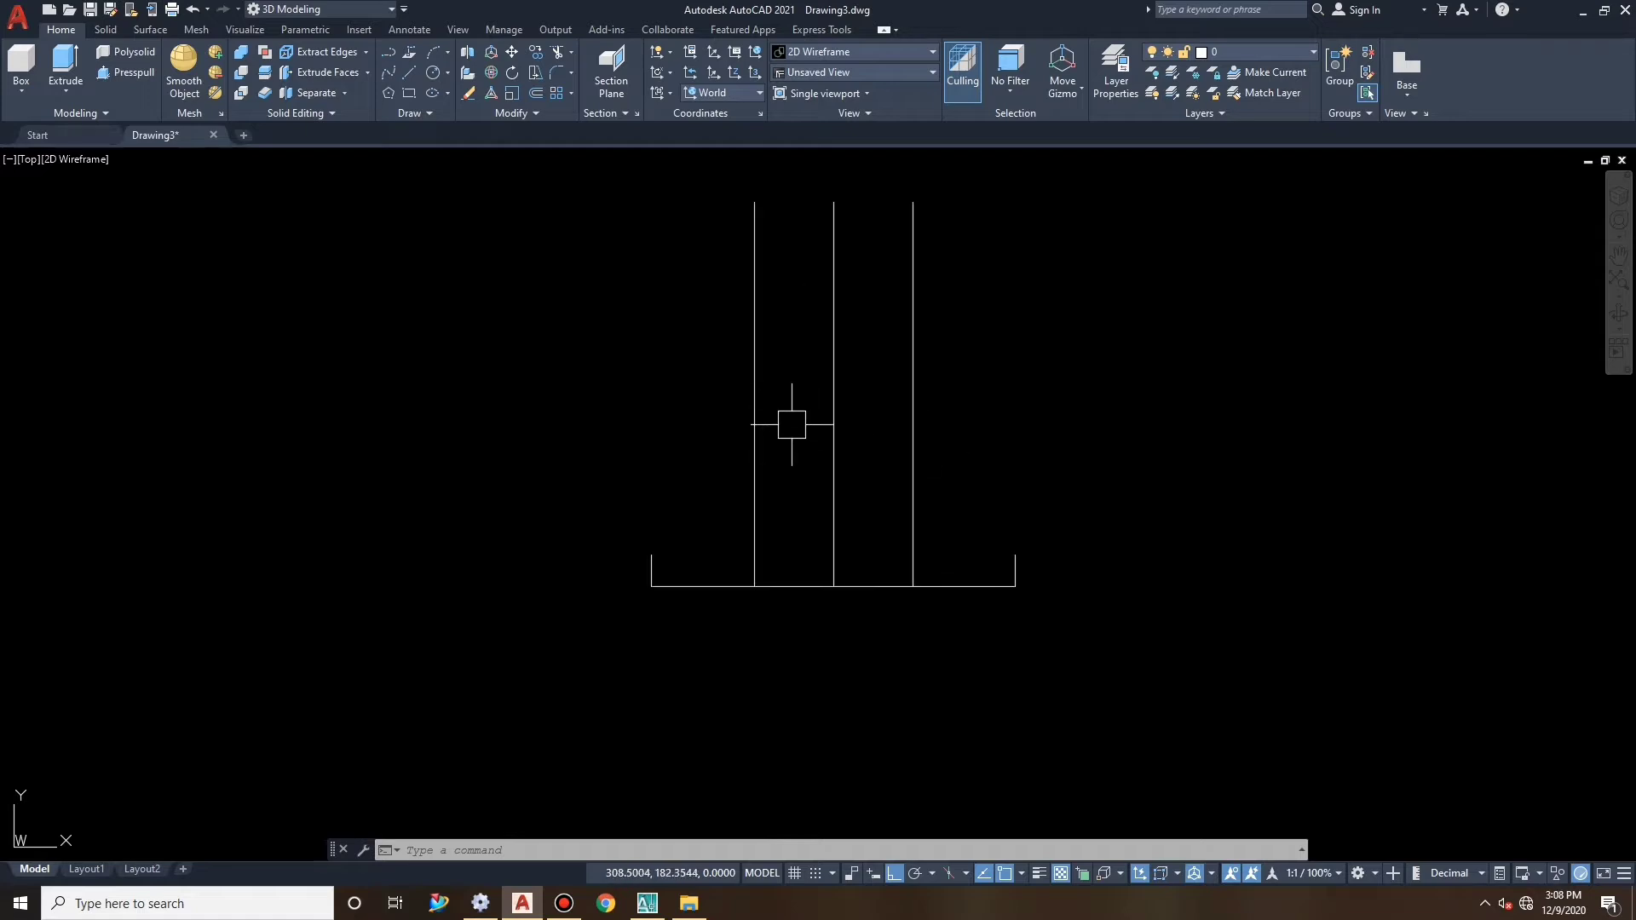
{"action": "key", "text": "Escape"}
{"action": "key", "text": "Escape"}
{"action": "key", "text": "Escape"}
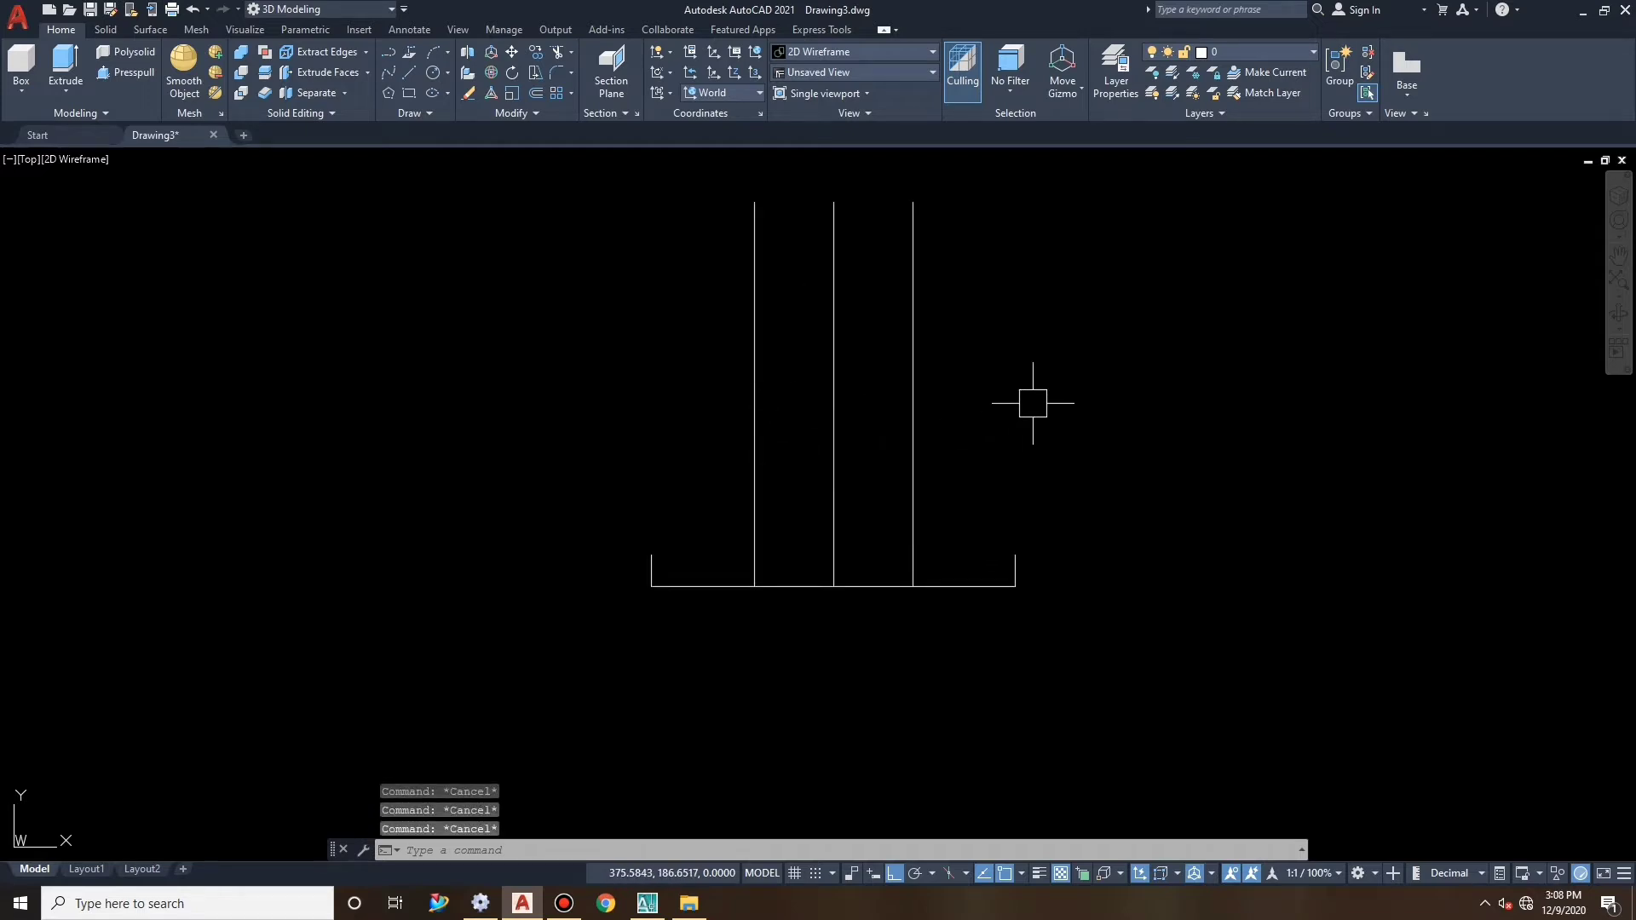
{"action": "type", "text": "o"}
{"action": "key", "text": "Return"}
{"action": "type", "text": "12"}
{"action": "key", "text": "Return"}
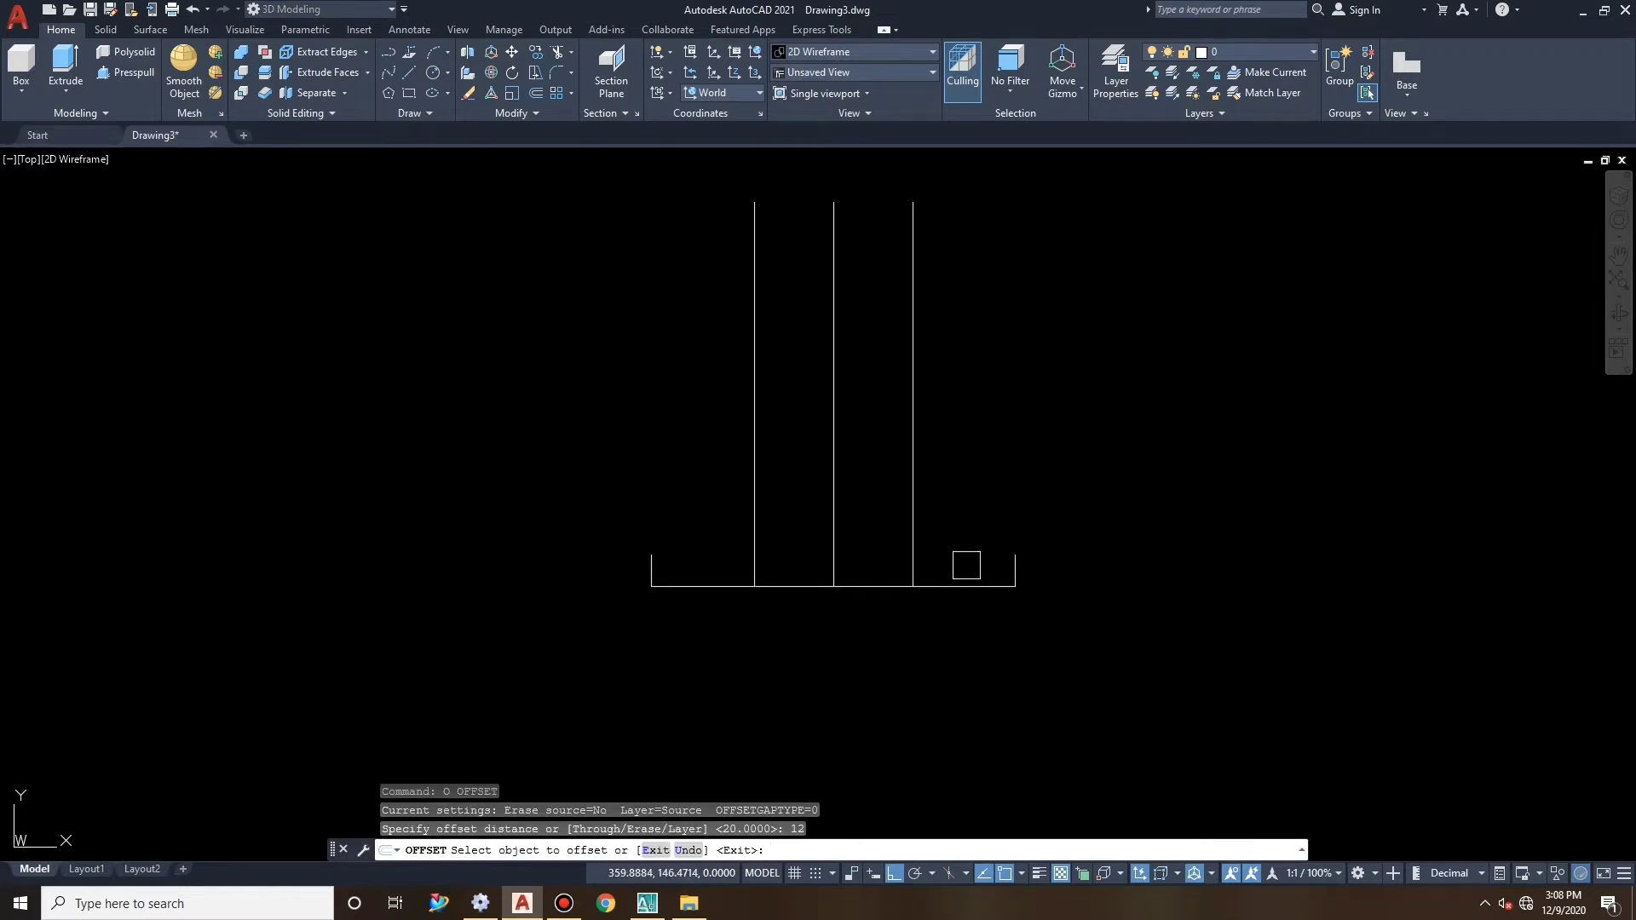
{"action": "left_click", "coordinate": [953, 586]}
{"action": "left_click", "coordinate": [957, 522]}
{"action": "key", "text": "Escape"}
{"action": "key", "text": "Escape"}
{"action": "key", "text": "Escape"}
Trim the base line, its upper offset and the two outer vertical lines to leave a rectangular notch in the base.
{"action": "type", "text": "t"}
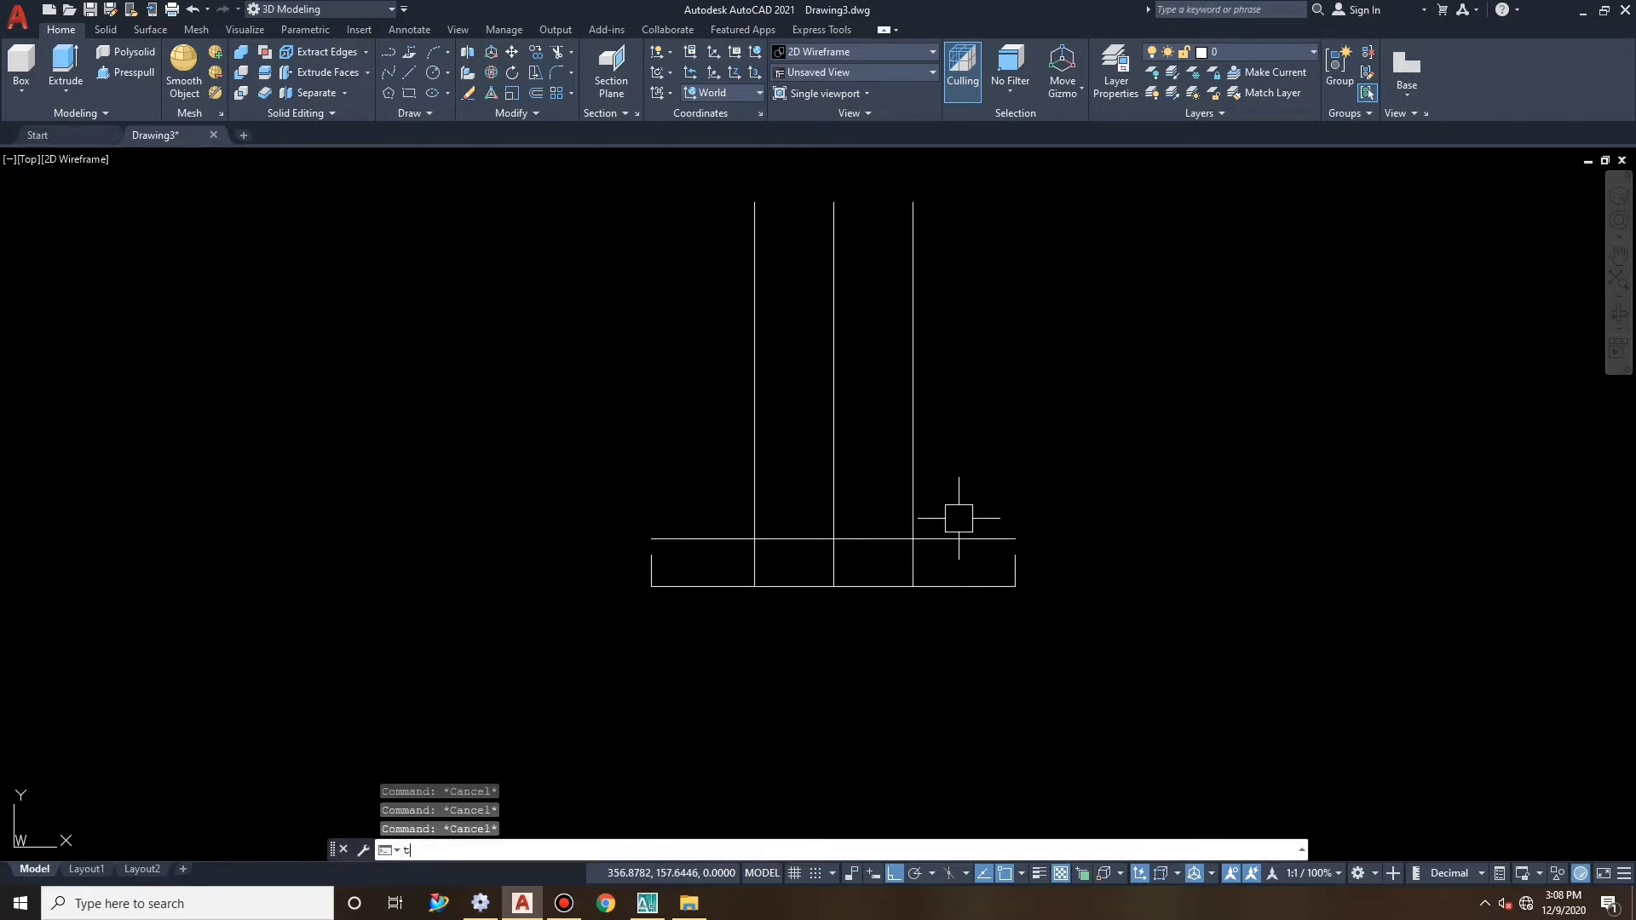
{"action": "type", "text": "r"}
{"action": "left_click", "coordinate": [464, 686]}
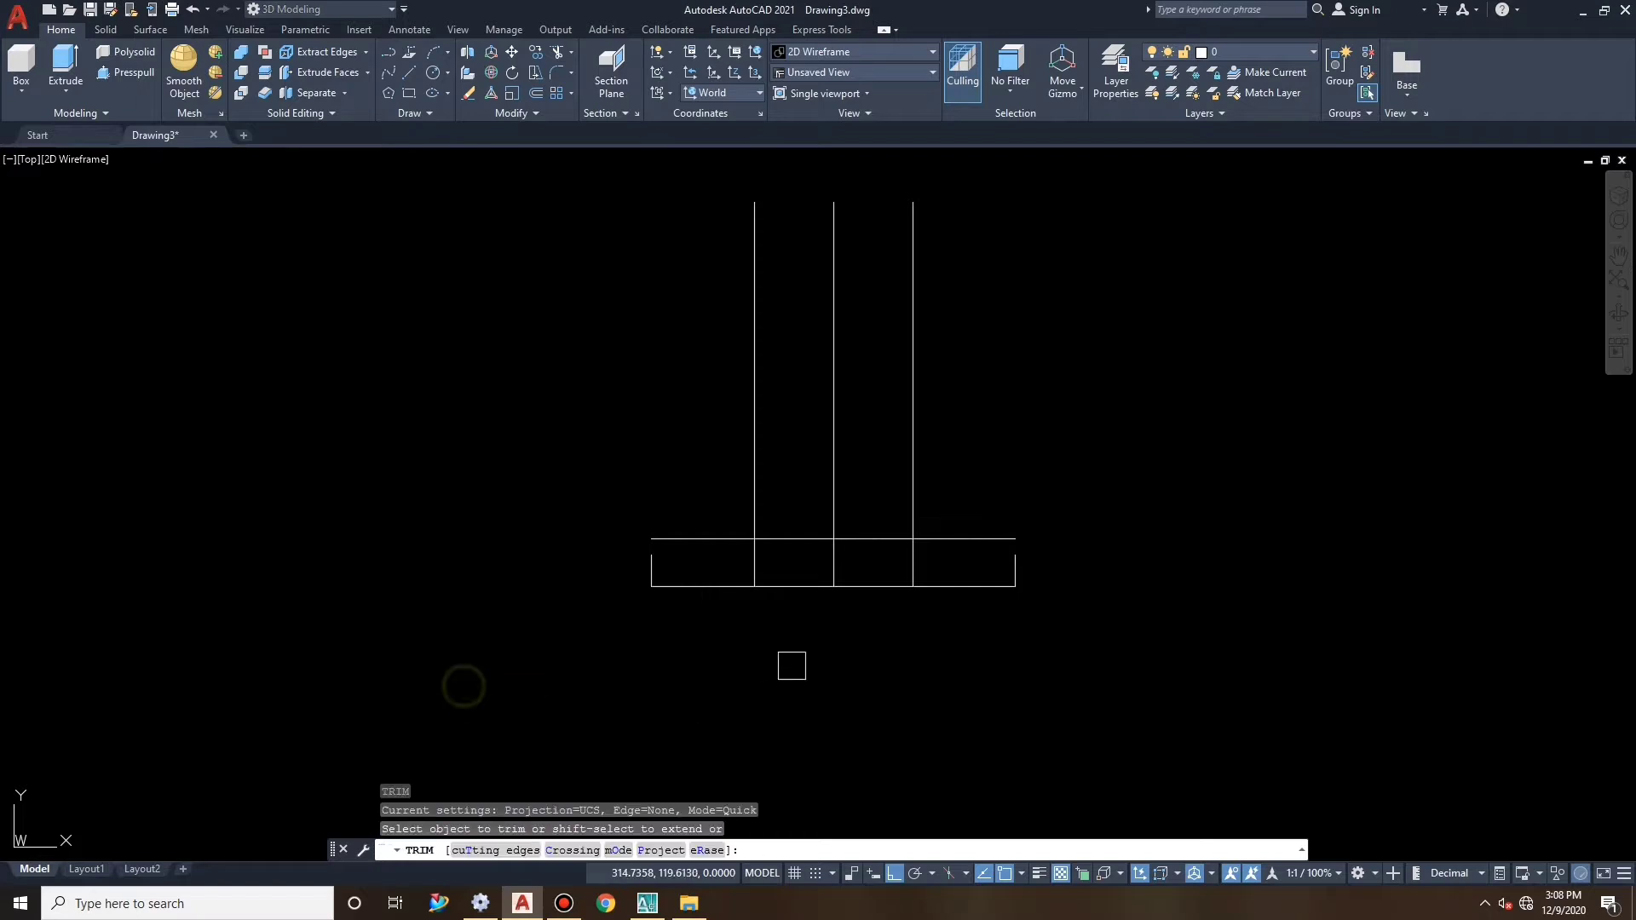
{"action": "left_click", "coordinate": [784, 586]}
{"action": "left_click", "coordinate": [860, 589]}
{"action": "left_click", "coordinate": [950, 539]}
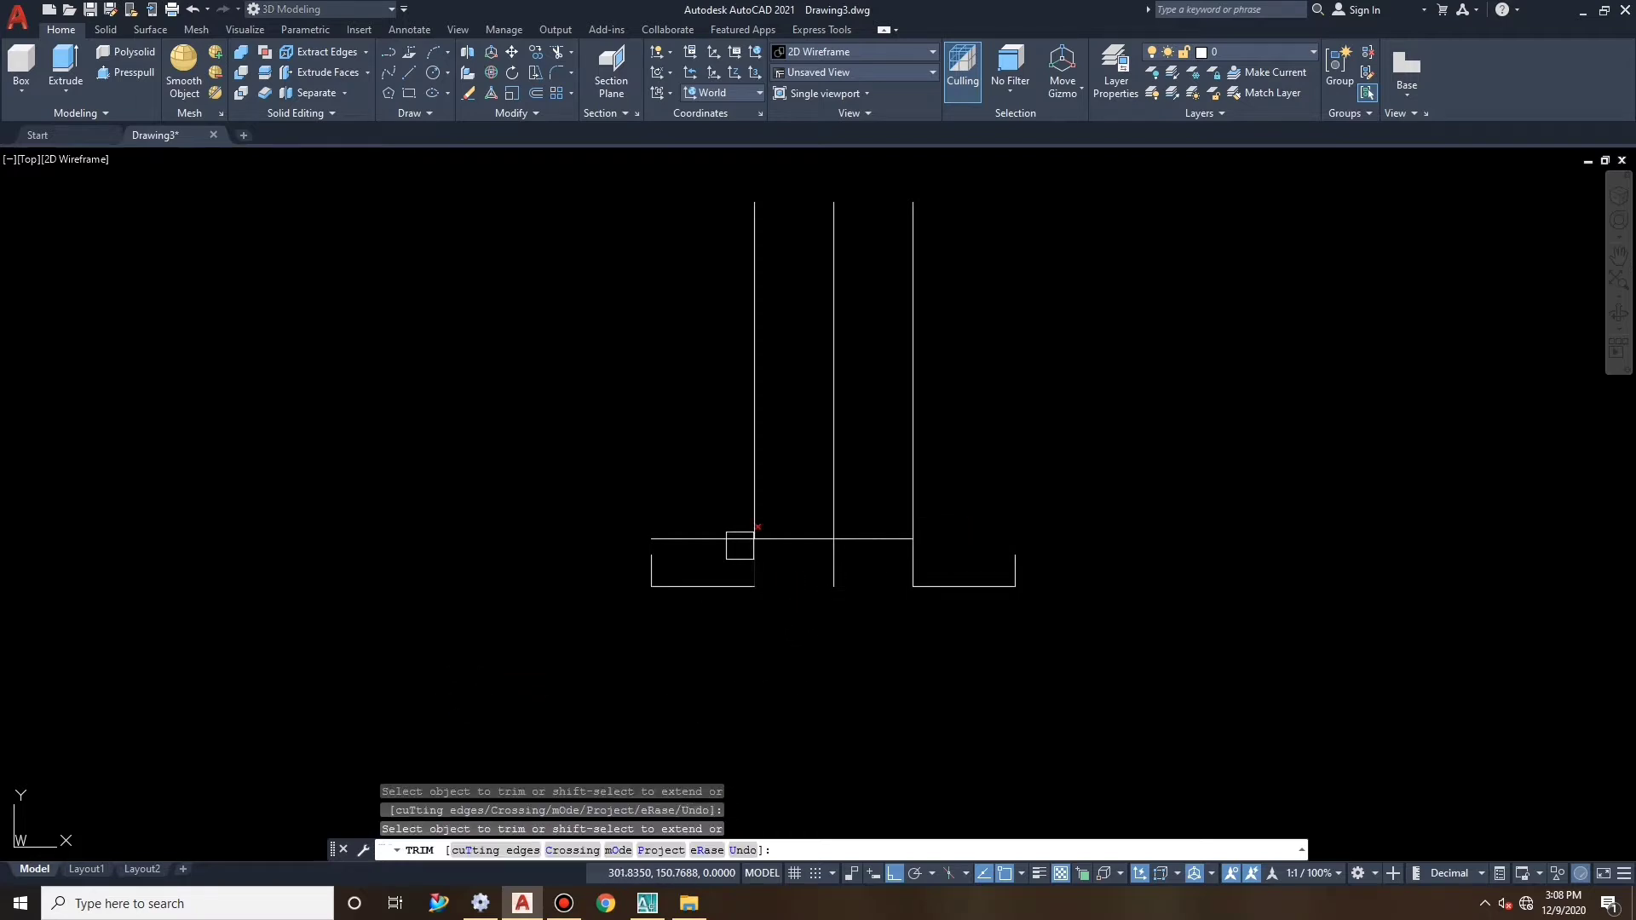
{"action": "left_click", "coordinate": [738, 539]}
{"action": "left_click", "coordinate": [755, 512]}
{"action": "left_click", "coordinate": [912, 502]}
{"action": "key", "text": "Escape"}
{"action": "key", "text": "Escape"}
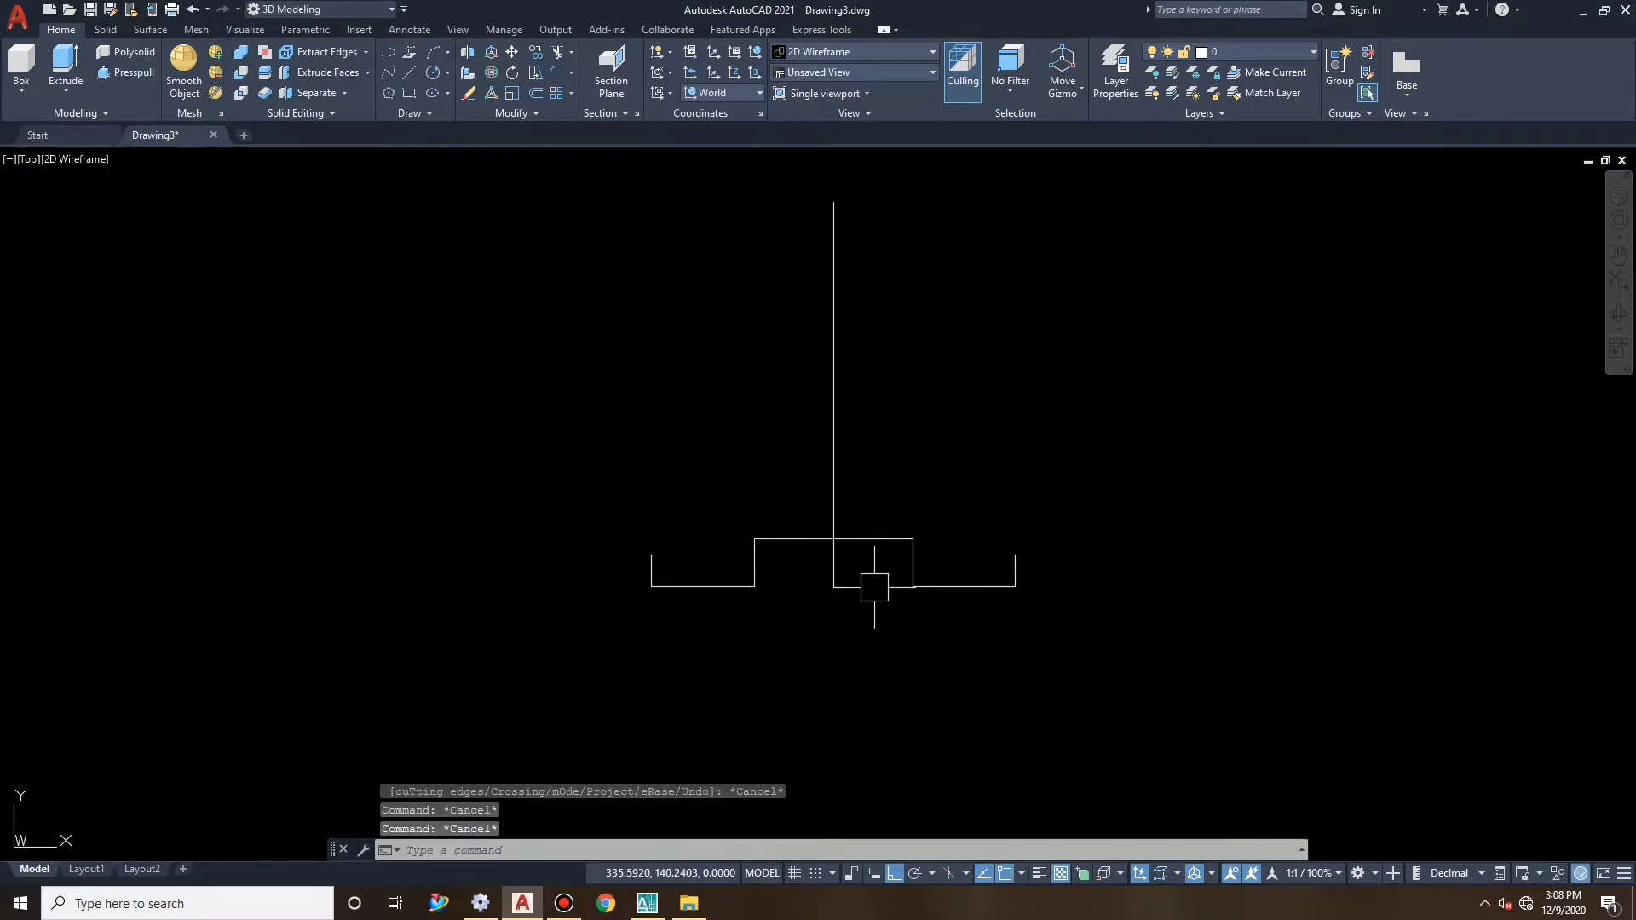
Offset the base segment on the right of the notch upward by 40.
{"action": "scroll", "coordinate": [893, 622], "scroll_direction": "down", "scroll_amount": 2}
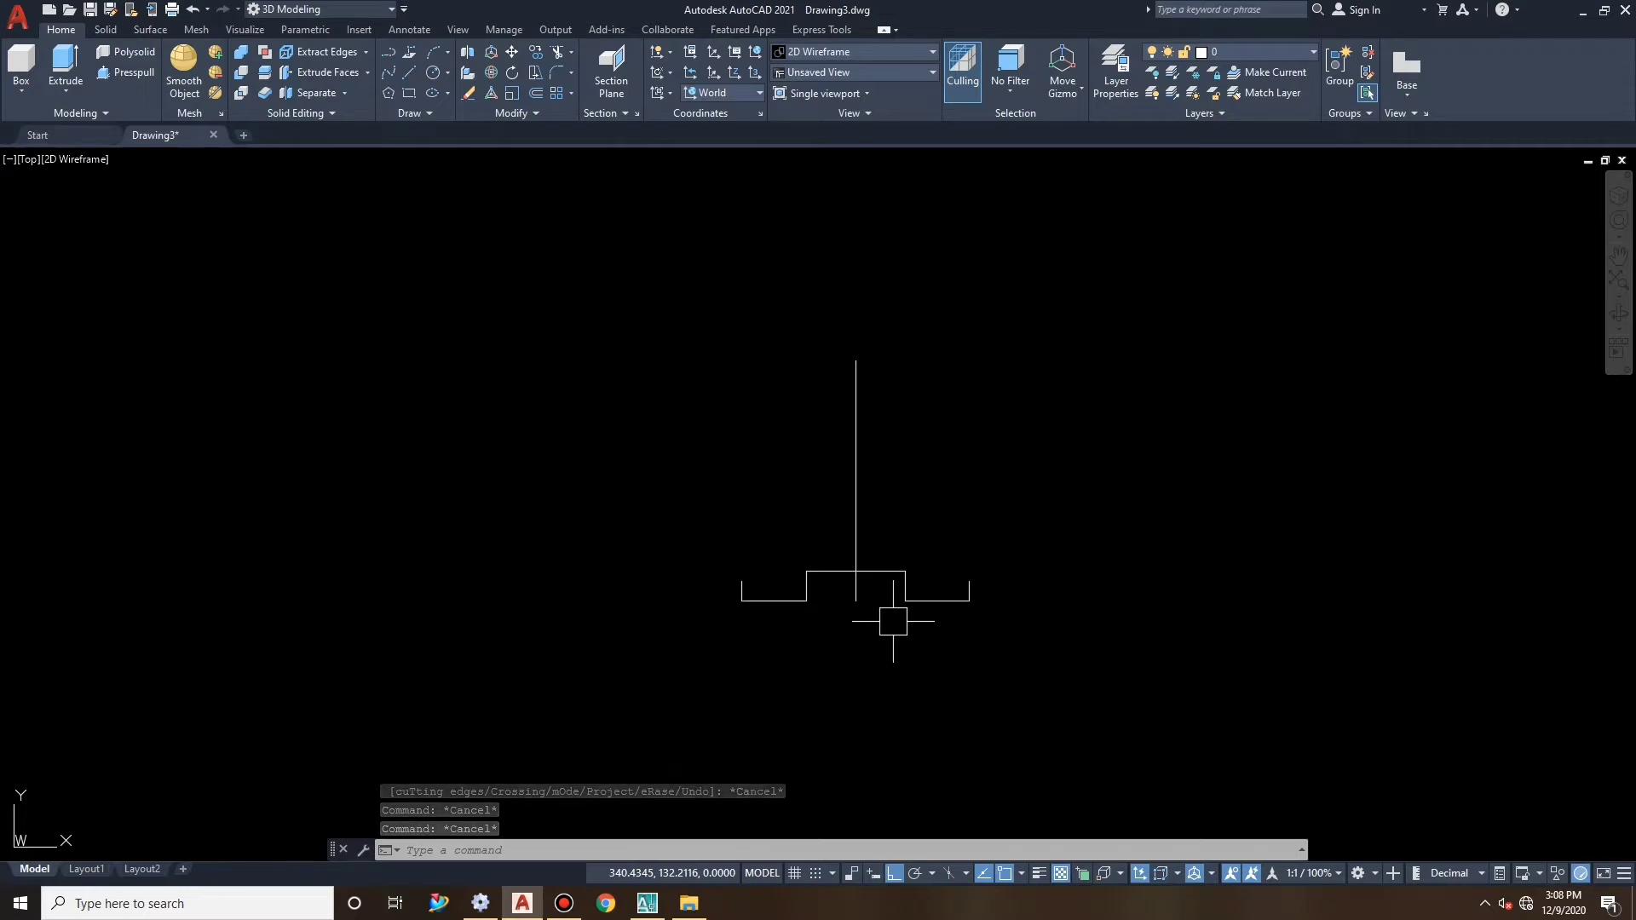
{"action": "type", "text": "o"}
{"action": "key", "text": "Return"}
{"action": "type", "text": "4"}
{"action": "key", "text": "Return"}
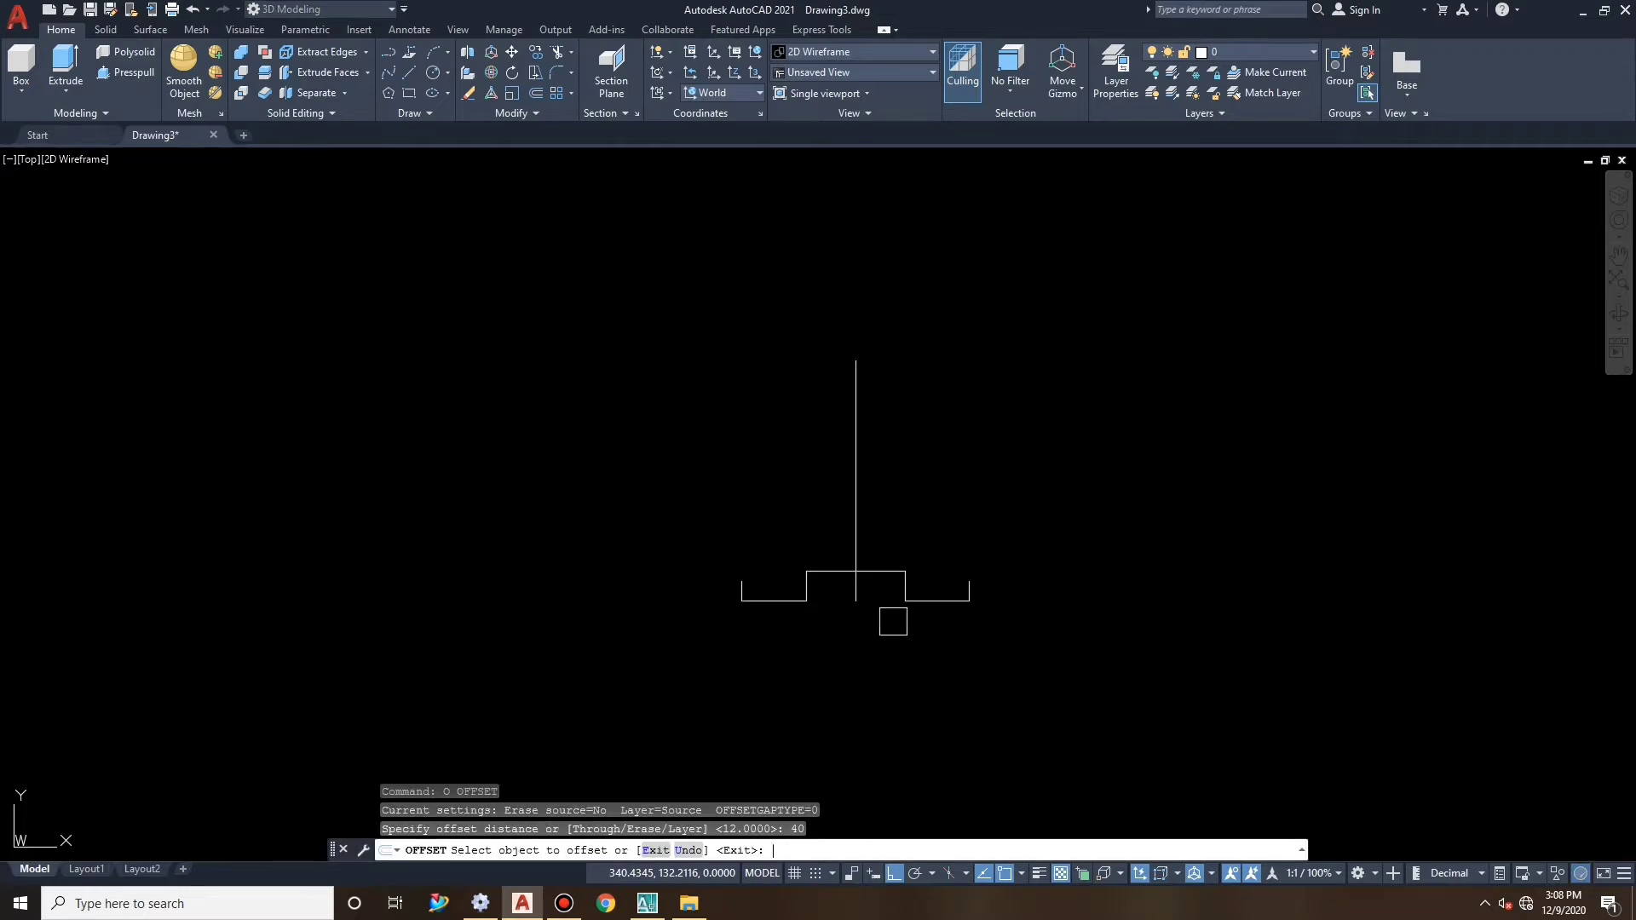
{"action": "key", "text": "Escape"}
{"action": "key", "text": "Escape"}
Stretch the left end of the upper horizontal line across the centre line to beyond the base's left edge.
{"action": "left_click", "coordinate": [921, 503]}
{"action": "left_click", "coordinate": [900, 503]}
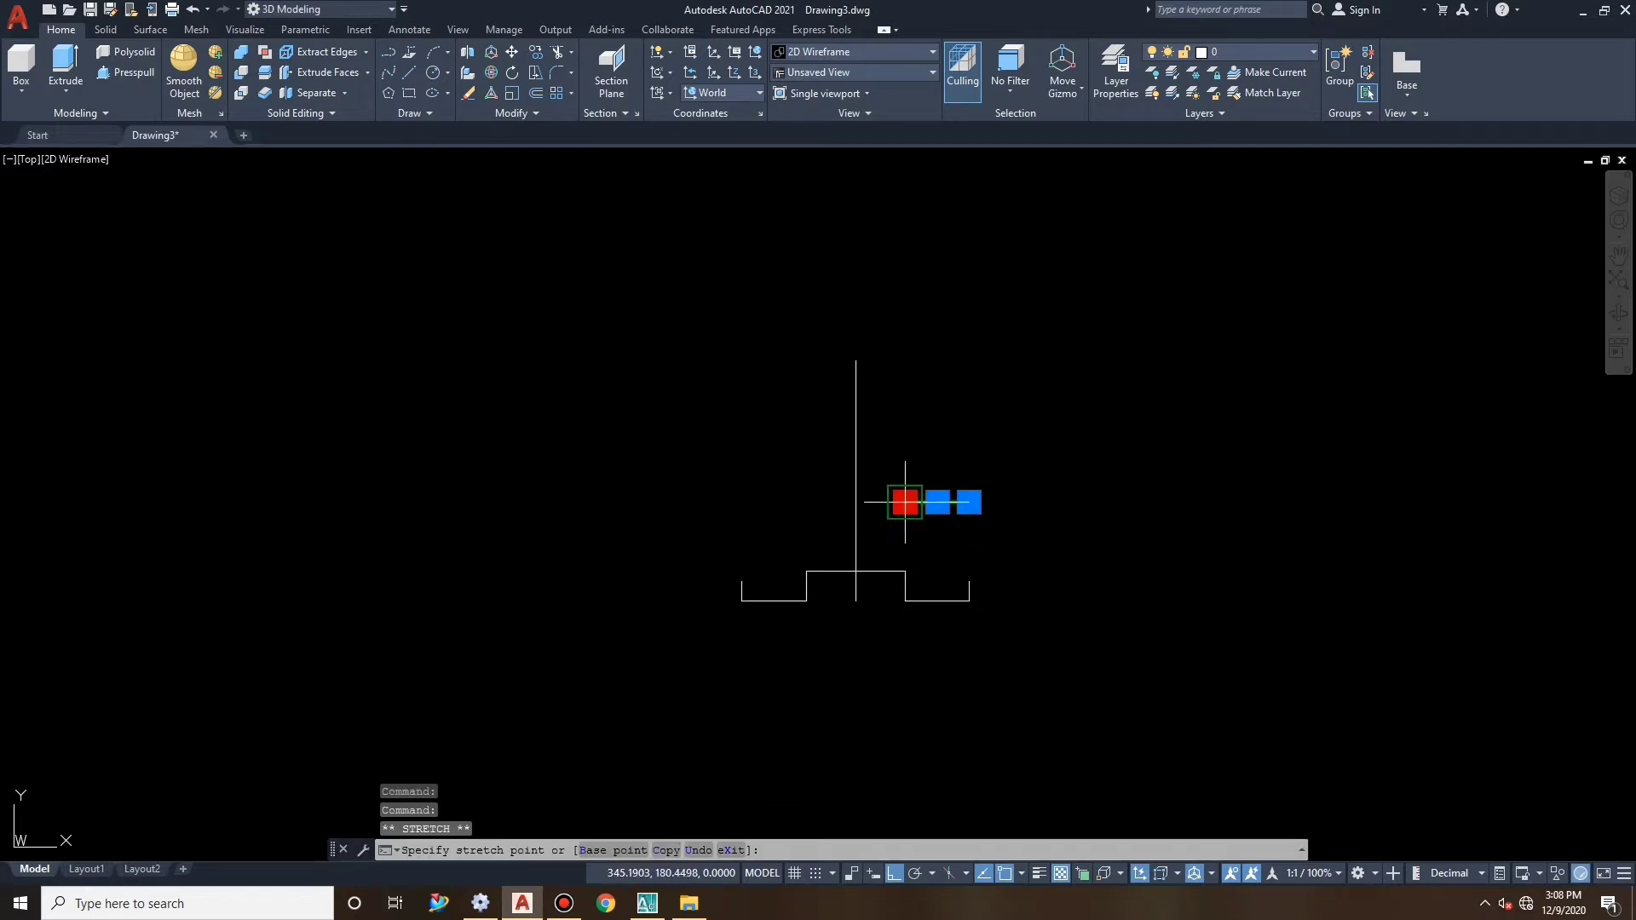
{"action": "left_click", "coordinate": [688, 502]}
{"action": "key", "text": "Escape"}
{"action": "key", "text": "Escape"}
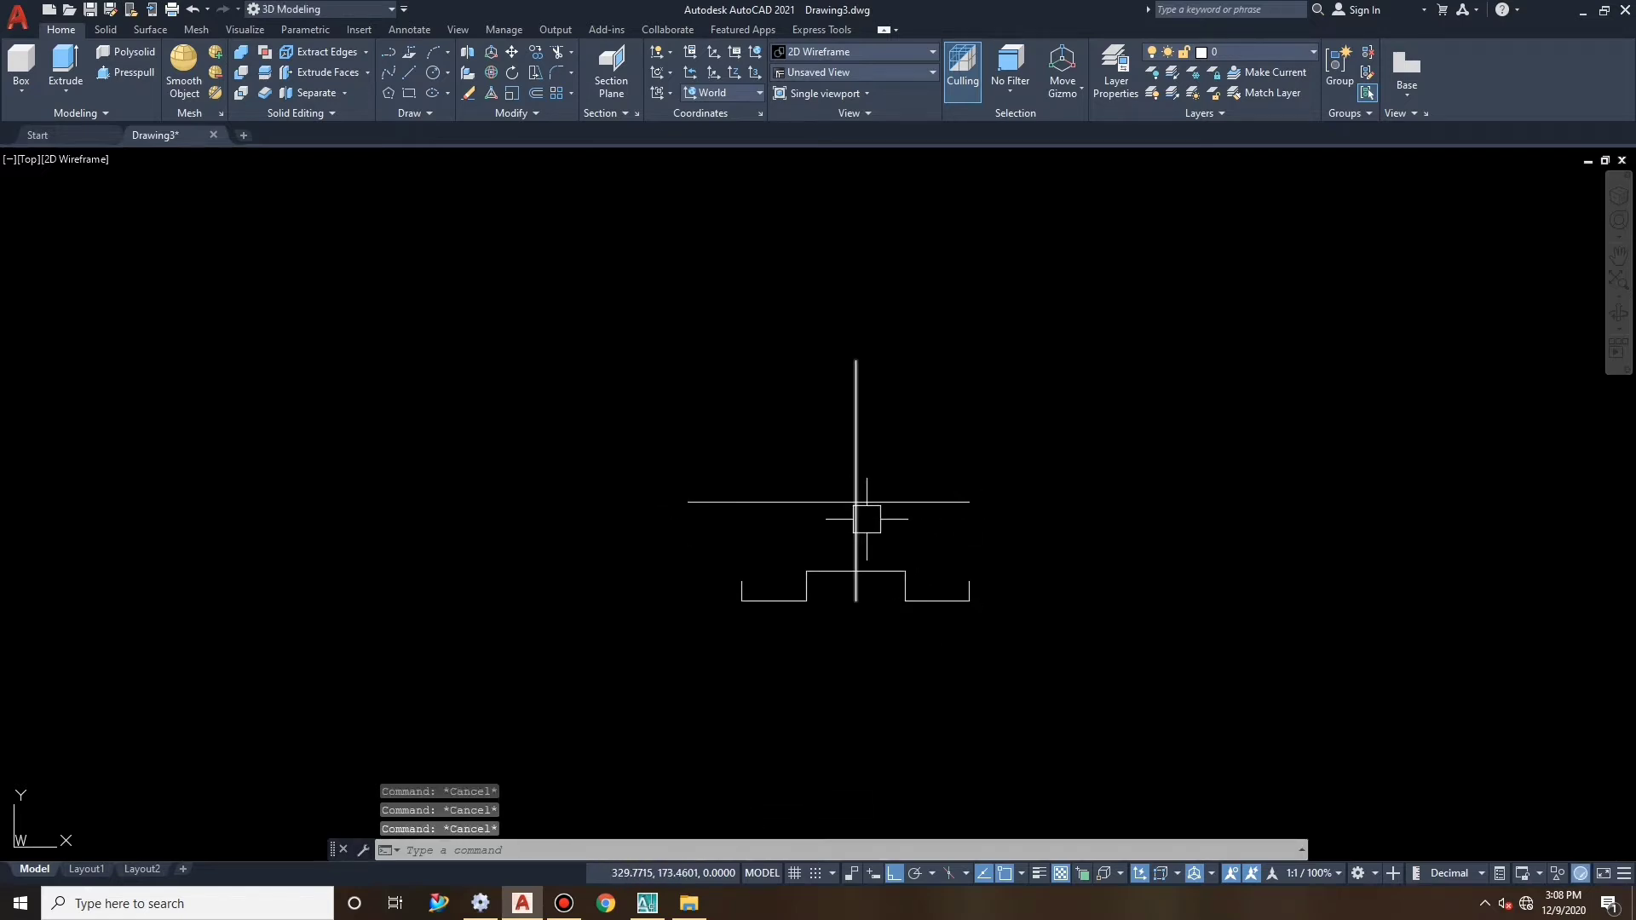
Offset the vertical centre line by 30 to both sides.
{"action": "type", "text": "o"}
{"action": "key", "text": "Return"}
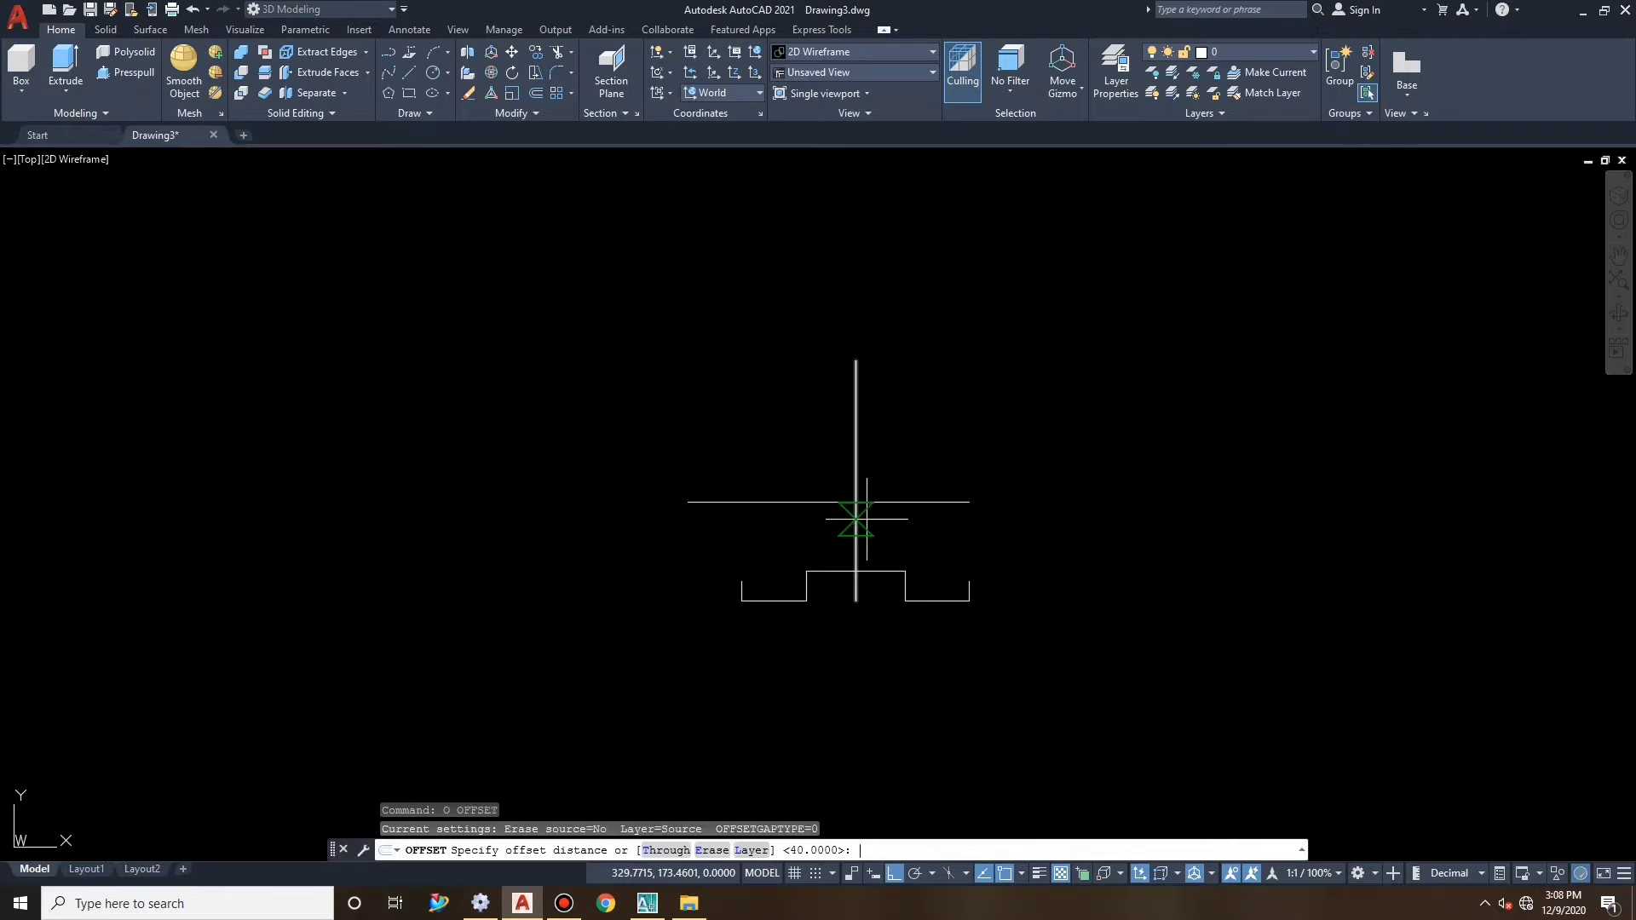
{"action": "type", "text": "30"}
{"action": "key", "text": "Return"}
{"action": "left_click", "coordinate": [866, 486]}
{"action": "left_click", "coordinate": [924, 438]}
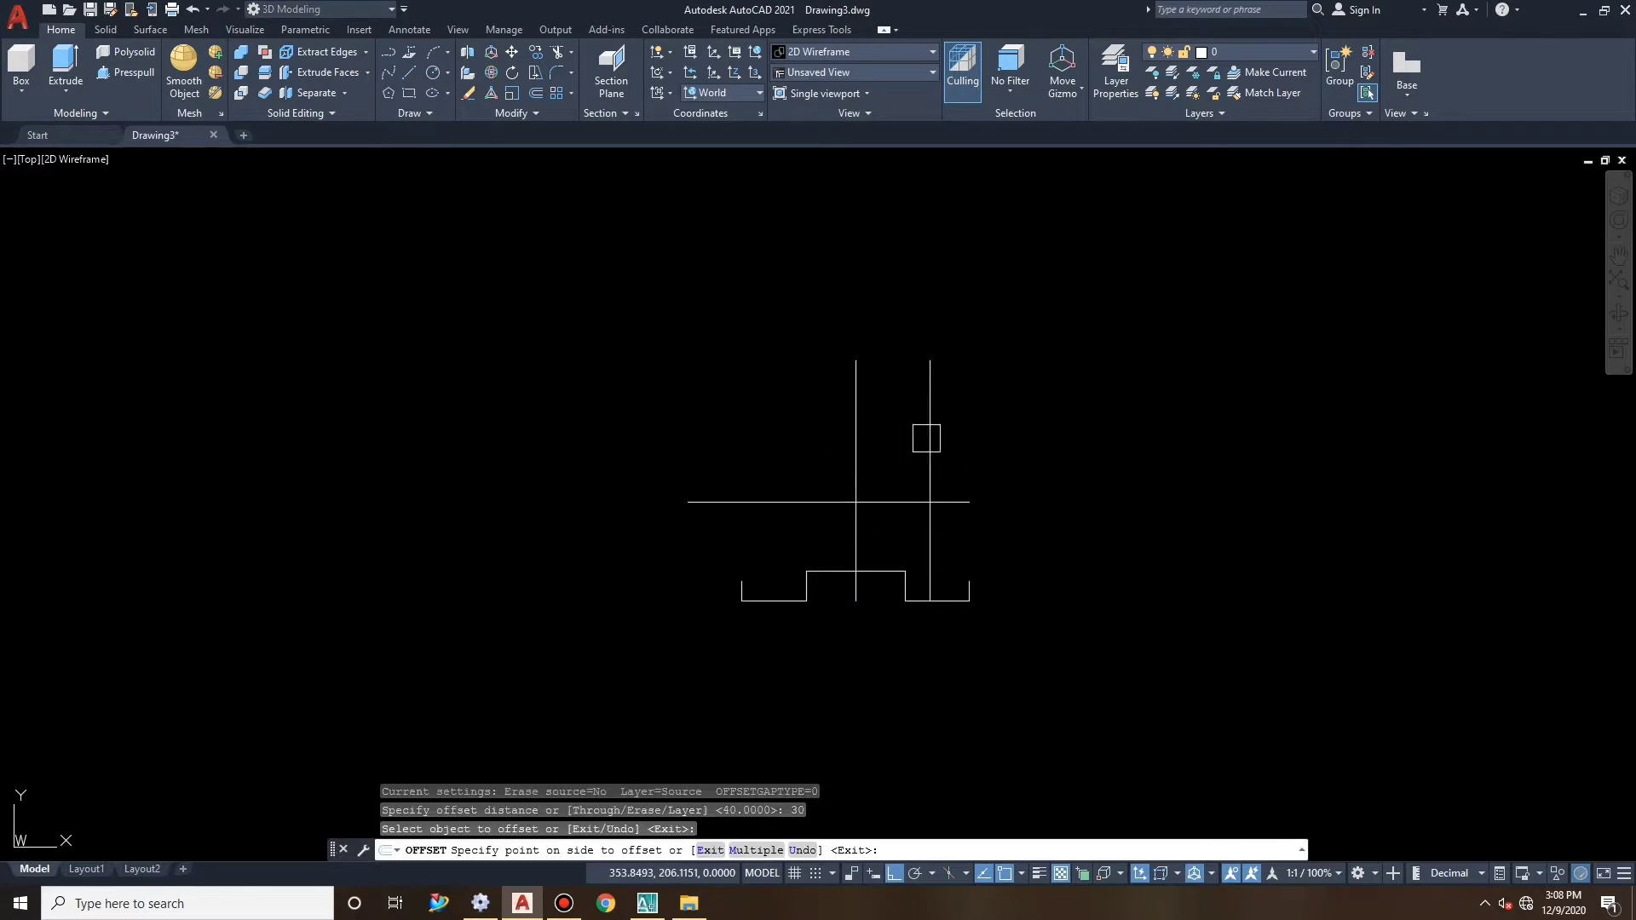
{"action": "left_click", "coordinate": [856, 451]}
{"action": "left_click", "coordinate": [816, 460]}
{"action": "key", "text": "Escape"}
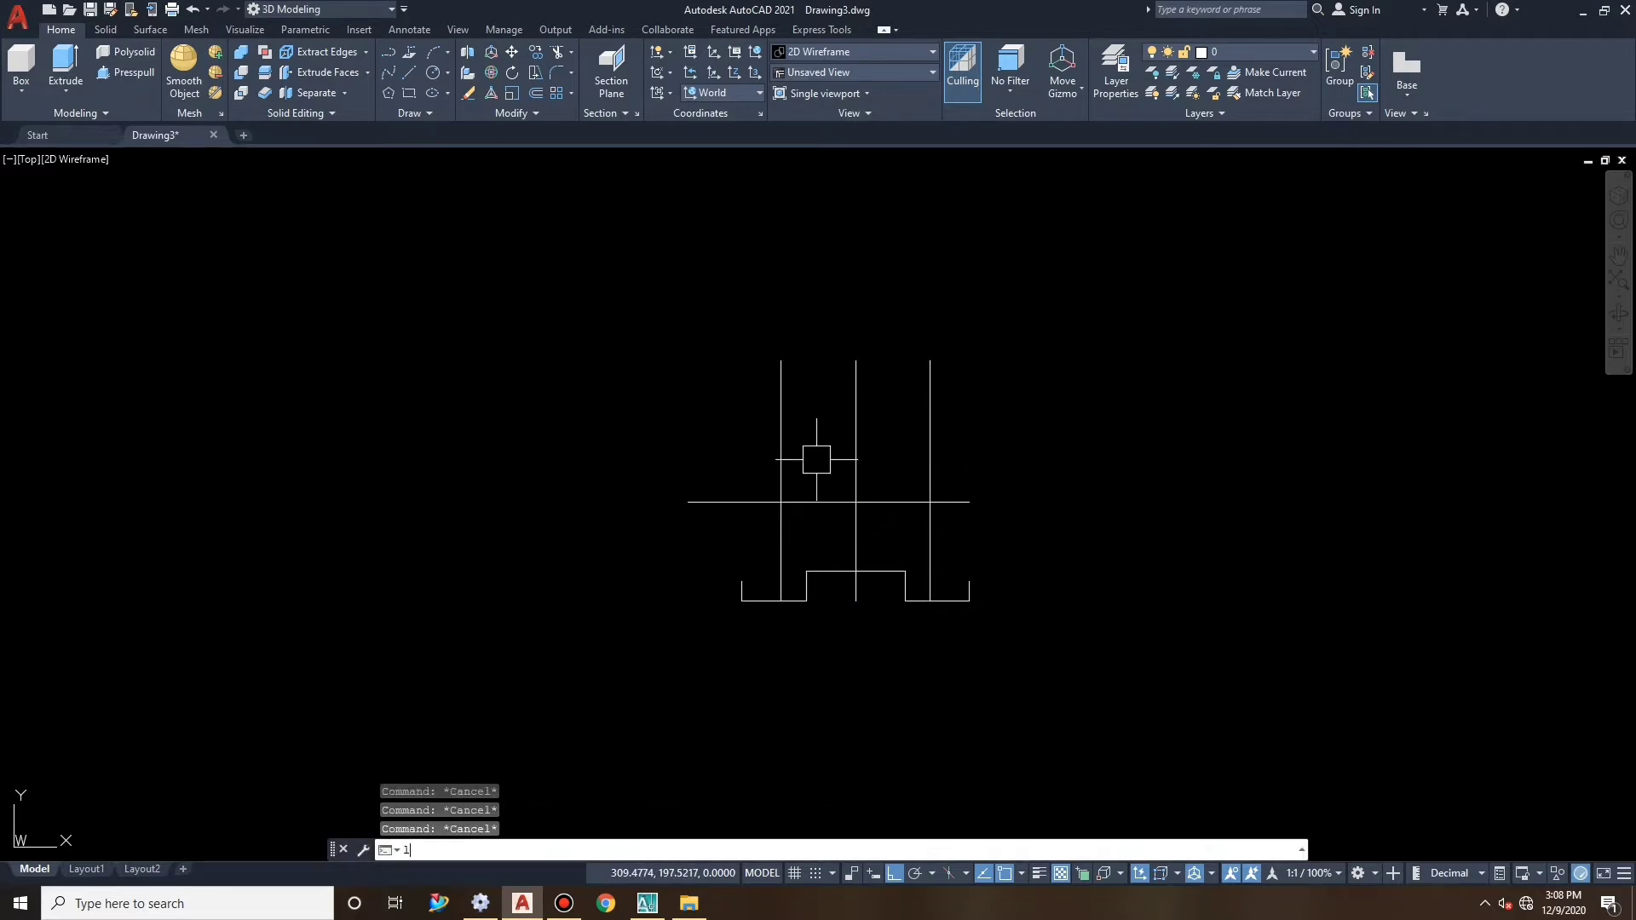
Draw a sloped line from the top of the left short edge to the intersection of the left vertical and upper horizontal lines.
{"action": "type", "text": "L"}
{"action": "left_click", "coordinate": [500, 670]}
{"action": "left_click", "coordinate": [741, 582]}
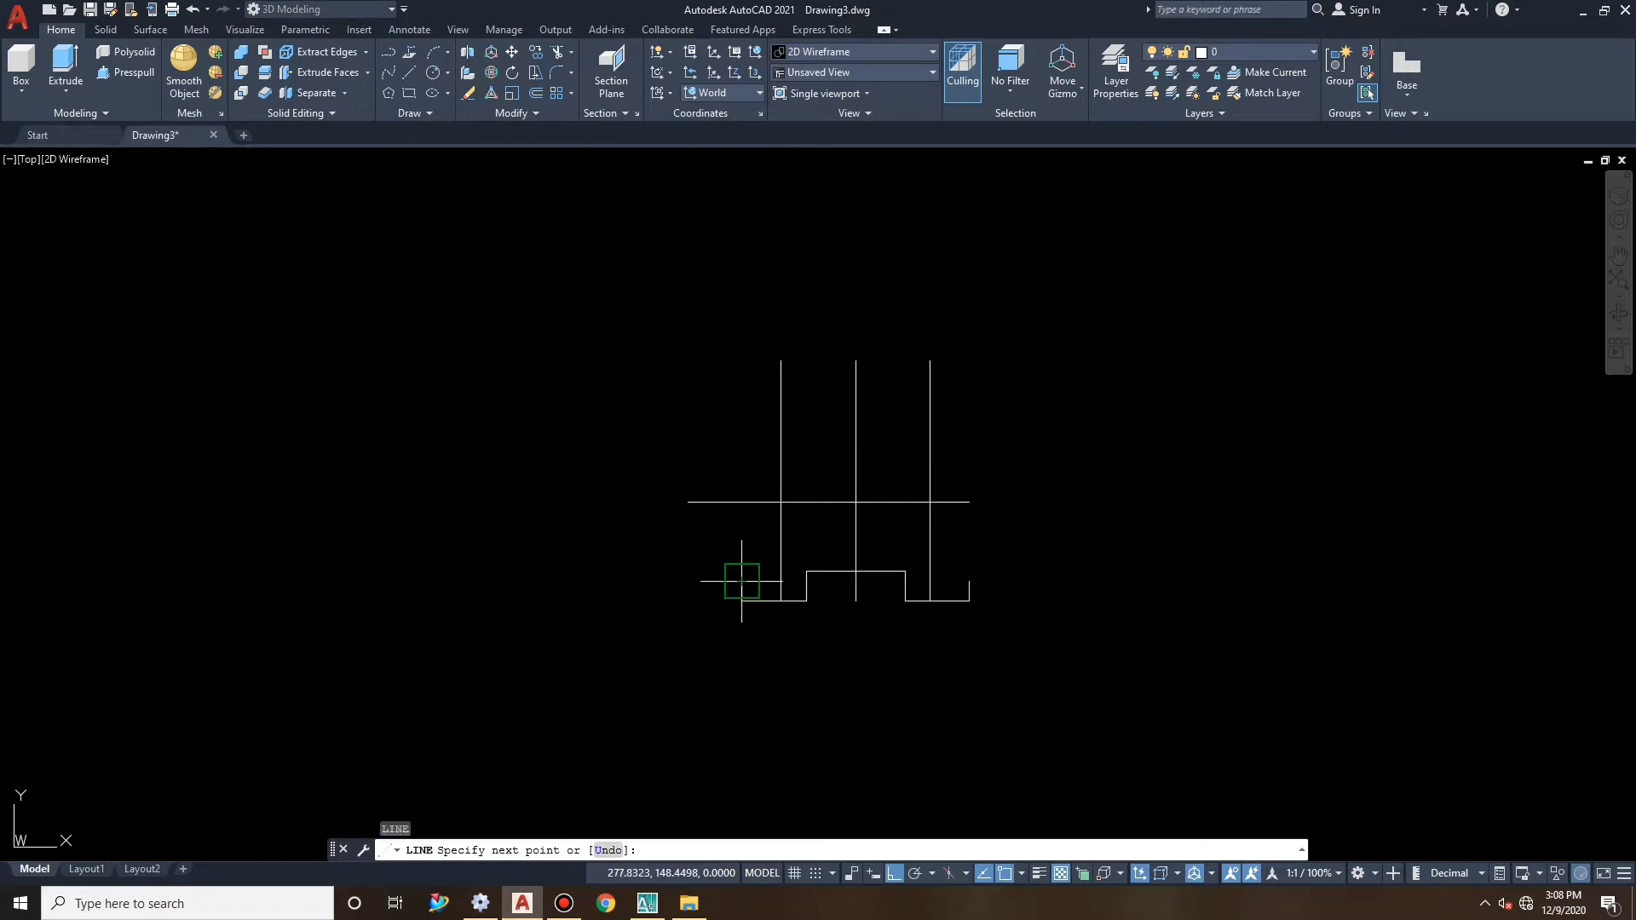
{"action": "left_click", "coordinate": [780, 503]}
{"action": "key", "text": "Escape"}
{"action": "key", "text": "Escape"}
{"action": "key", "text": "Escape"}
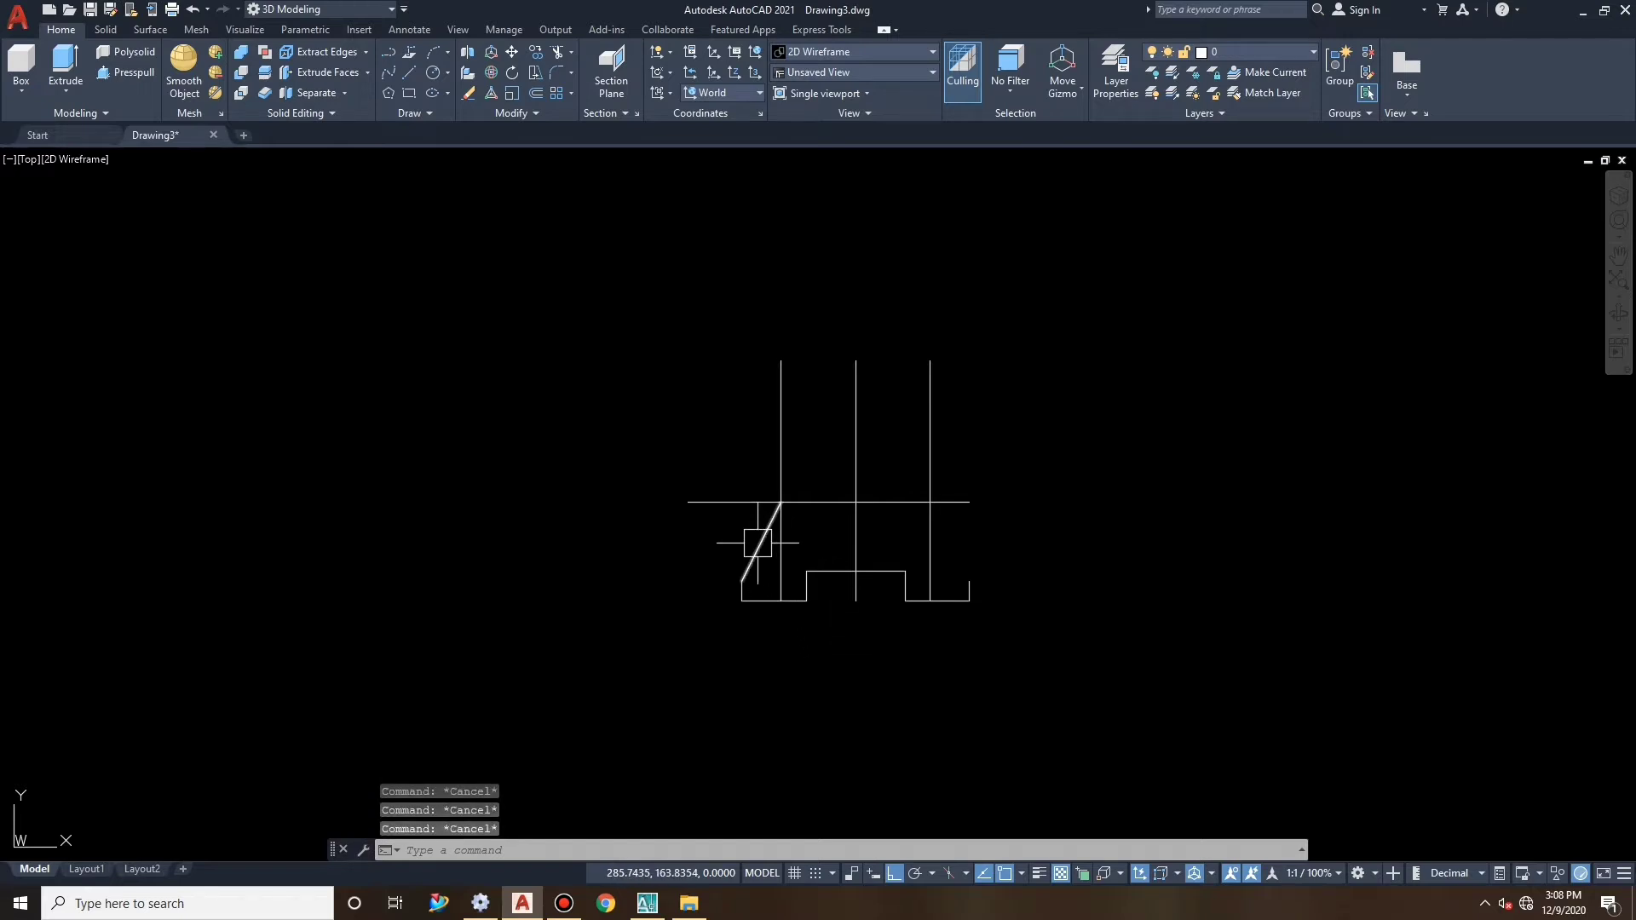
Mirror the sloped left line about the vertical centre line, keeping the source object.
{"action": "left_click", "coordinate": [759, 546]}
{"action": "key", "text": "Escape"}
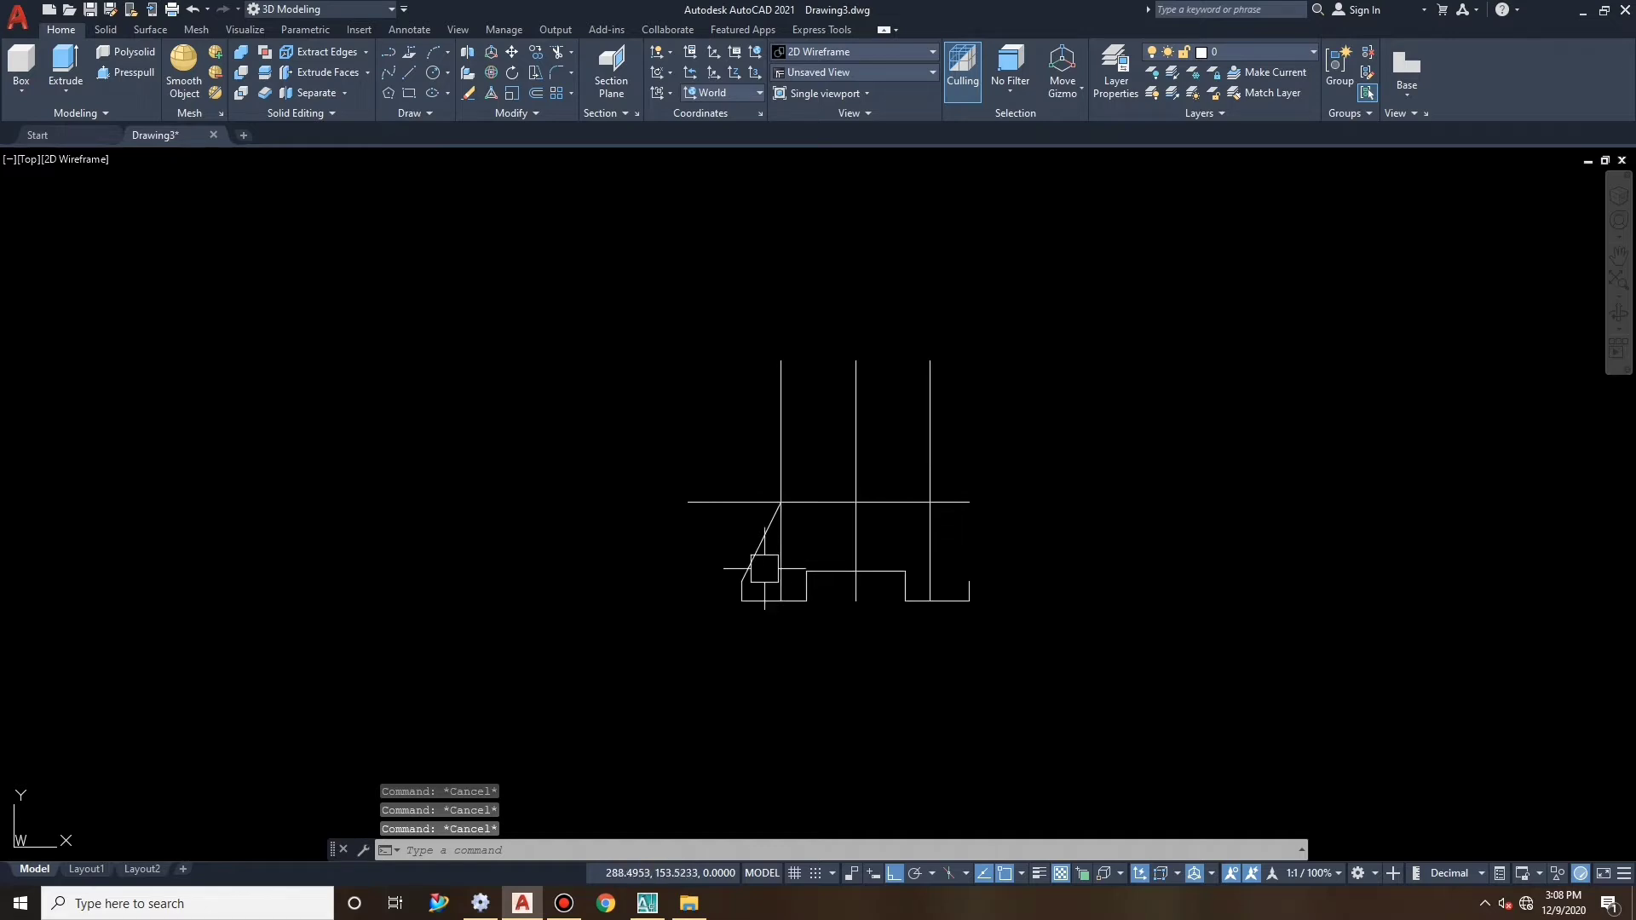
{"action": "left_click", "coordinate": [755, 554]}
{"action": "type", "text": "mi"}
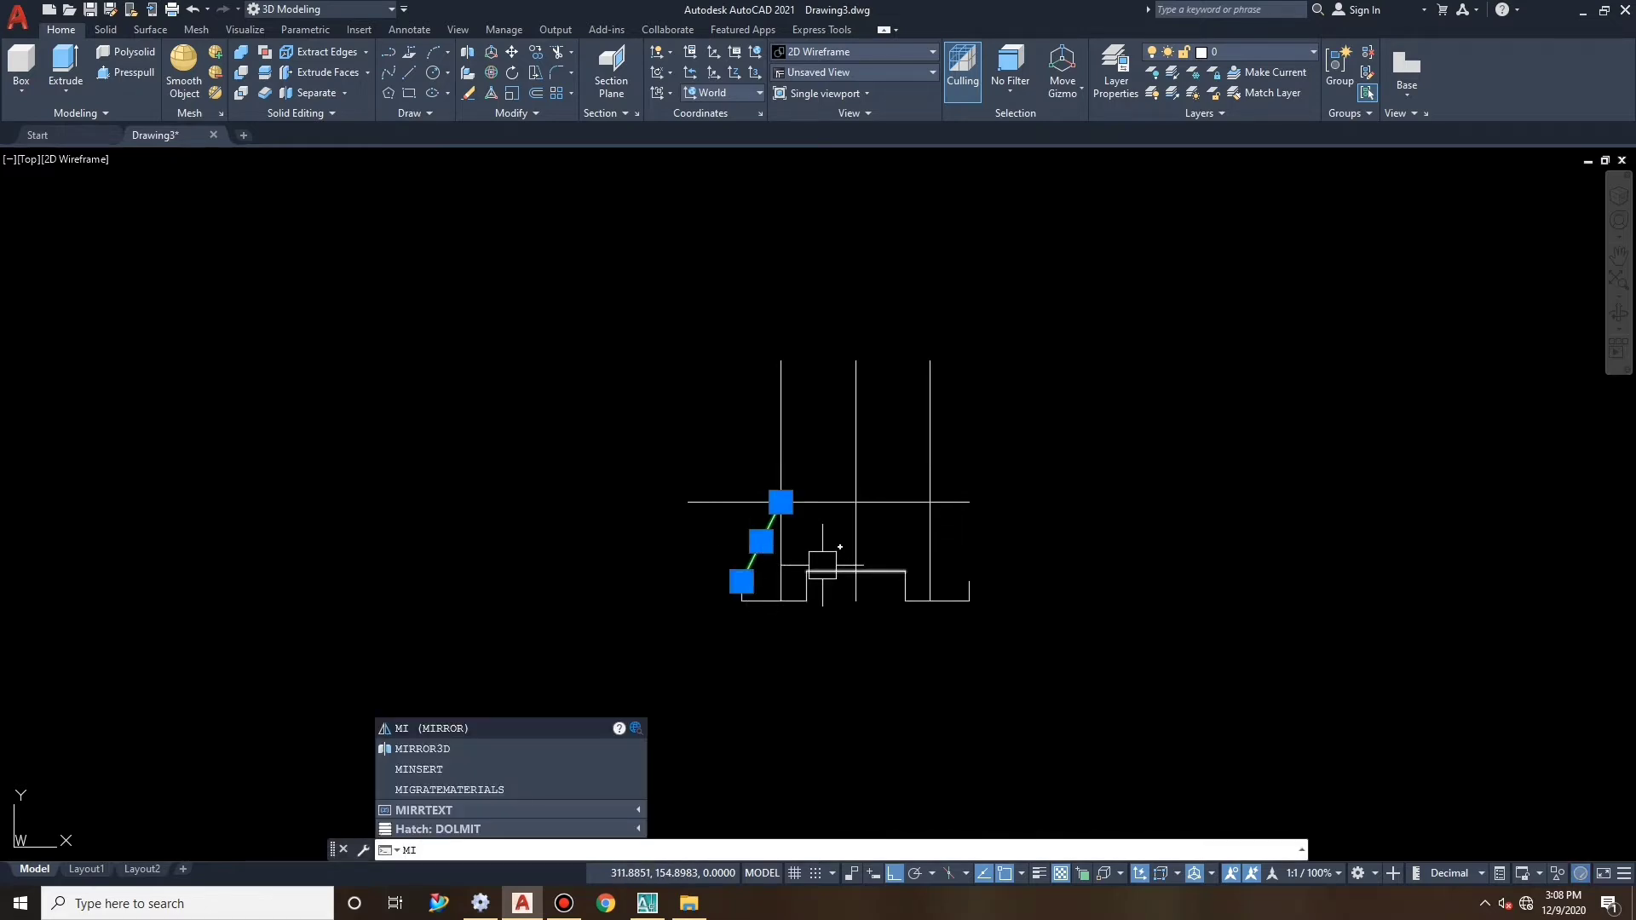
{"action": "key", "text": "Return"}
{"action": "left_click", "coordinate": [856, 473]}
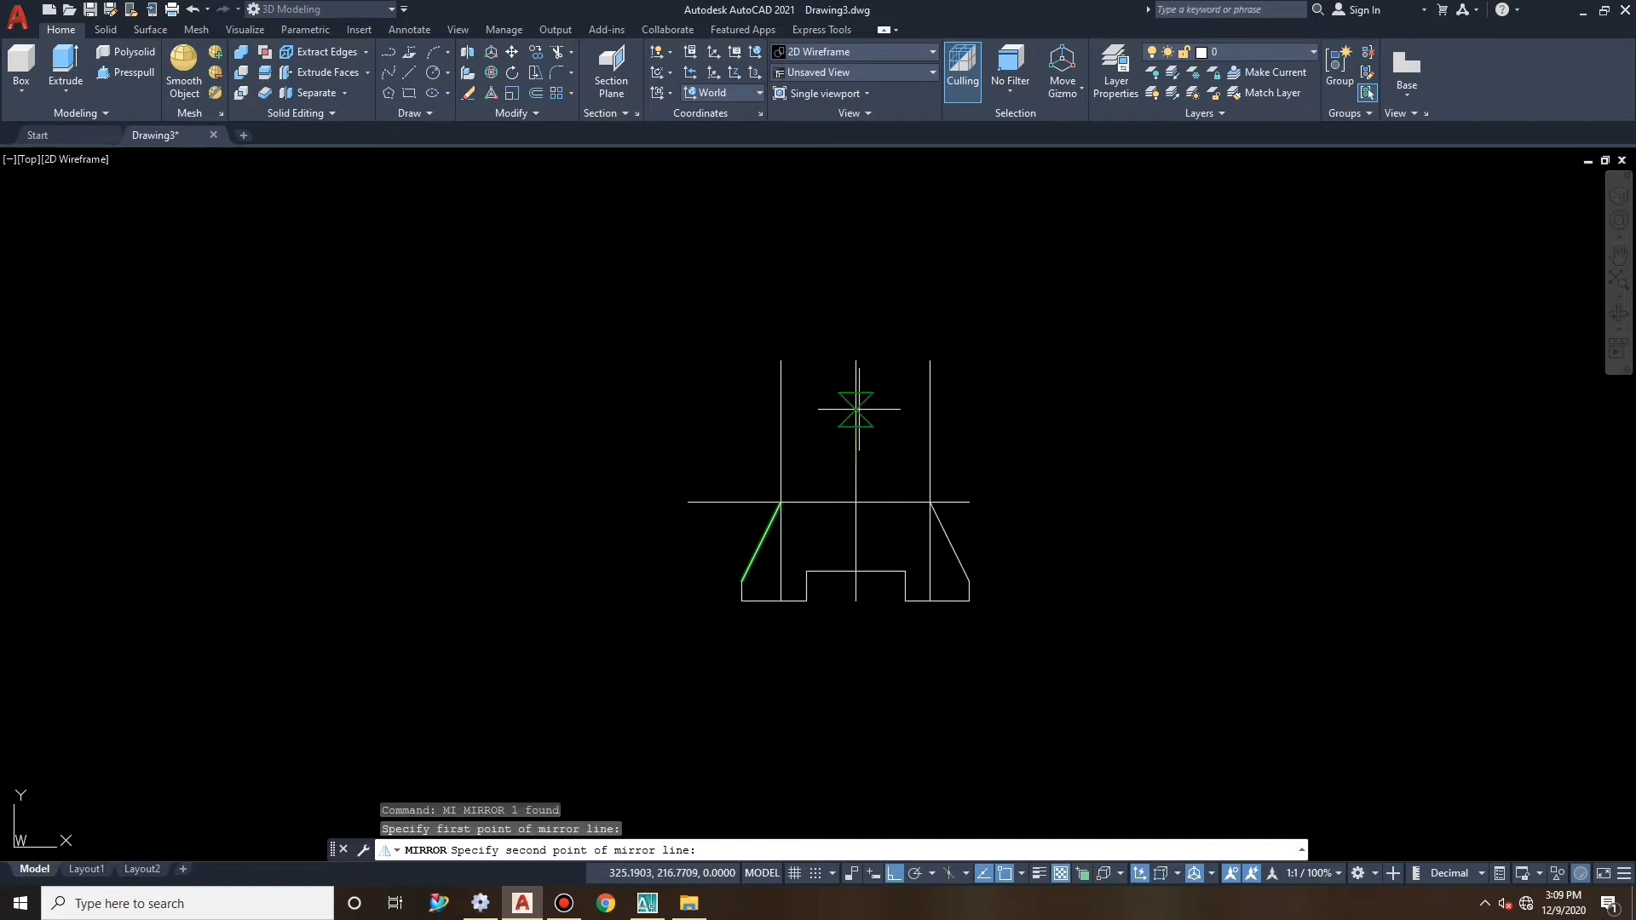
{"action": "left_click", "coordinate": [860, 340]}
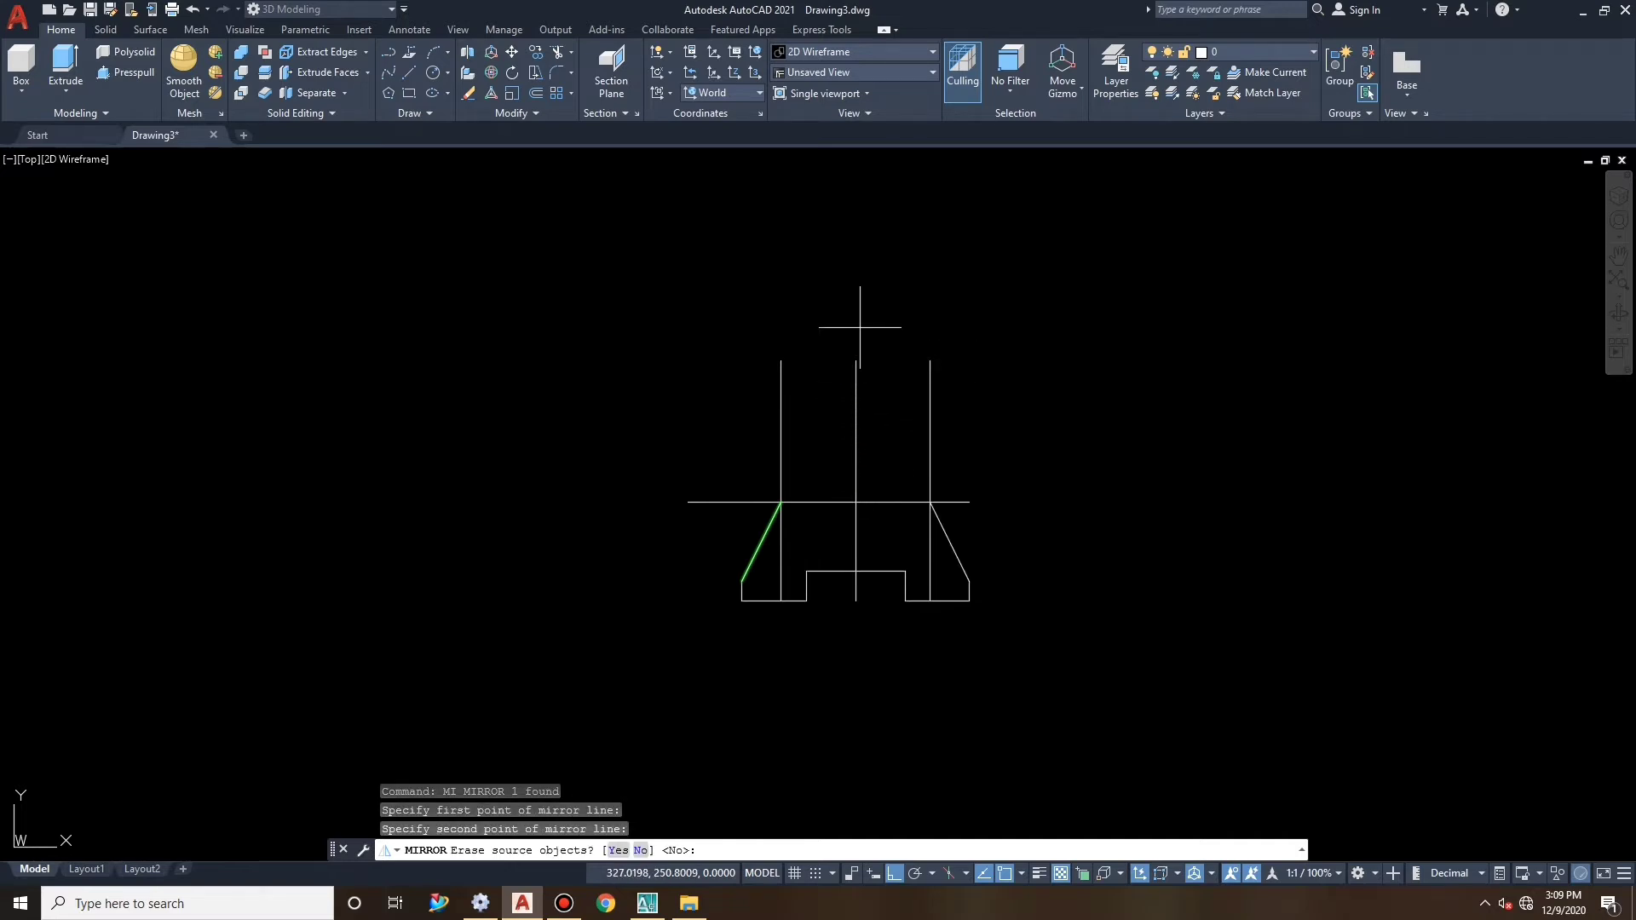
{"action": "type", "text": "n"}
{"action": "key", "text": "Return"}
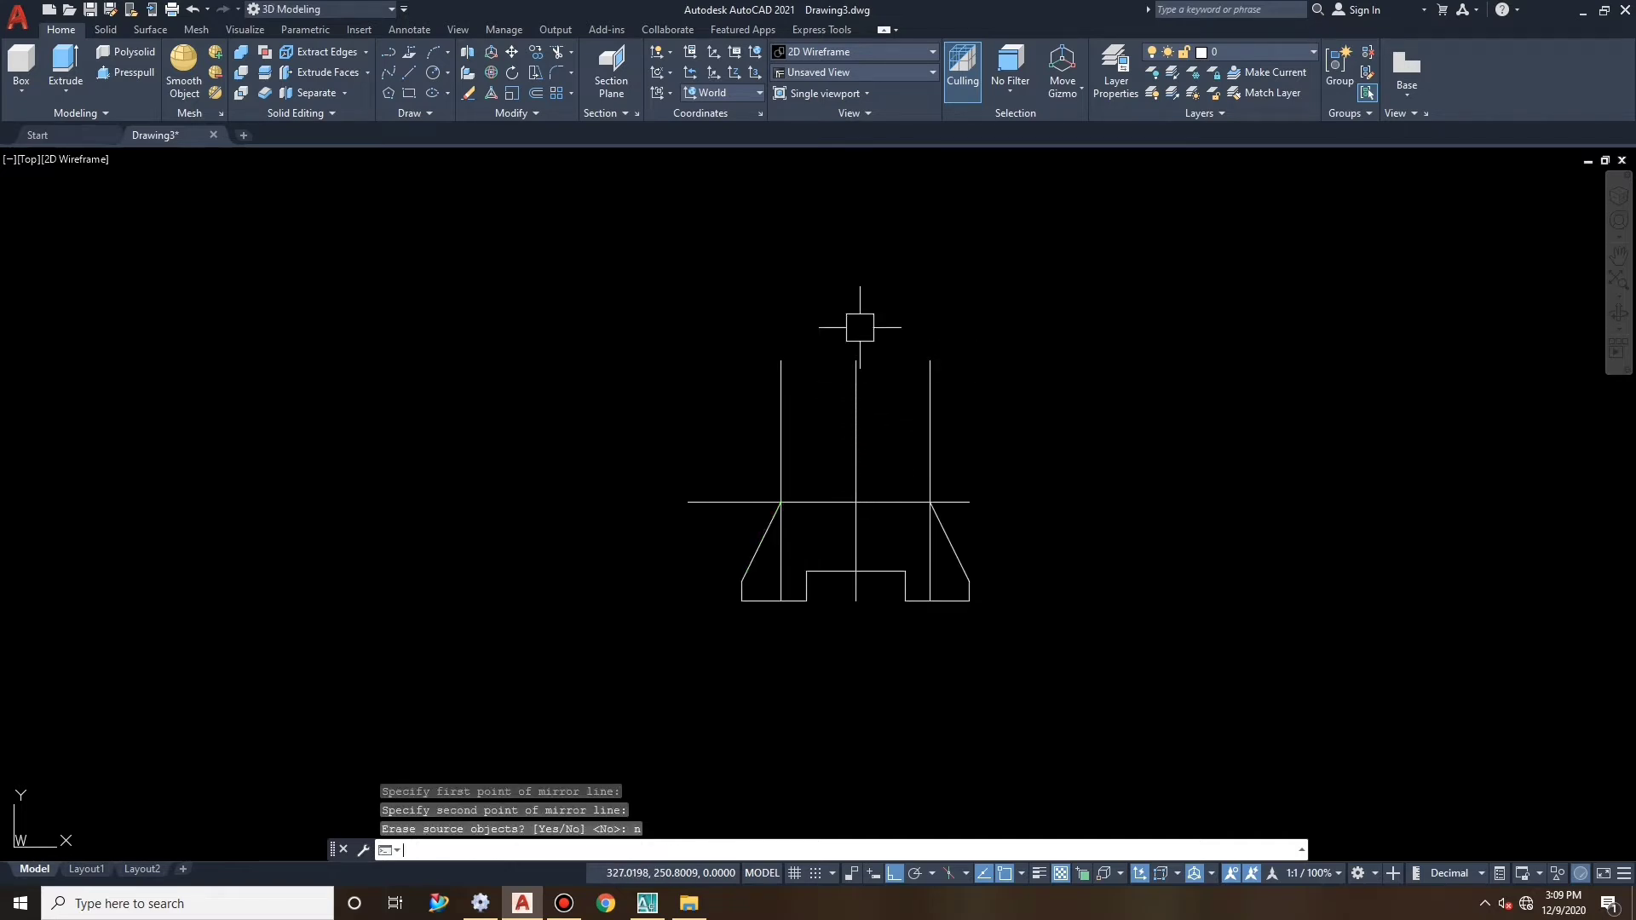
Offset the vertical centre line by 25 to both sides.
{"action": "key", "text": "Escape"}
{"action": "key", "text": "Escape"}
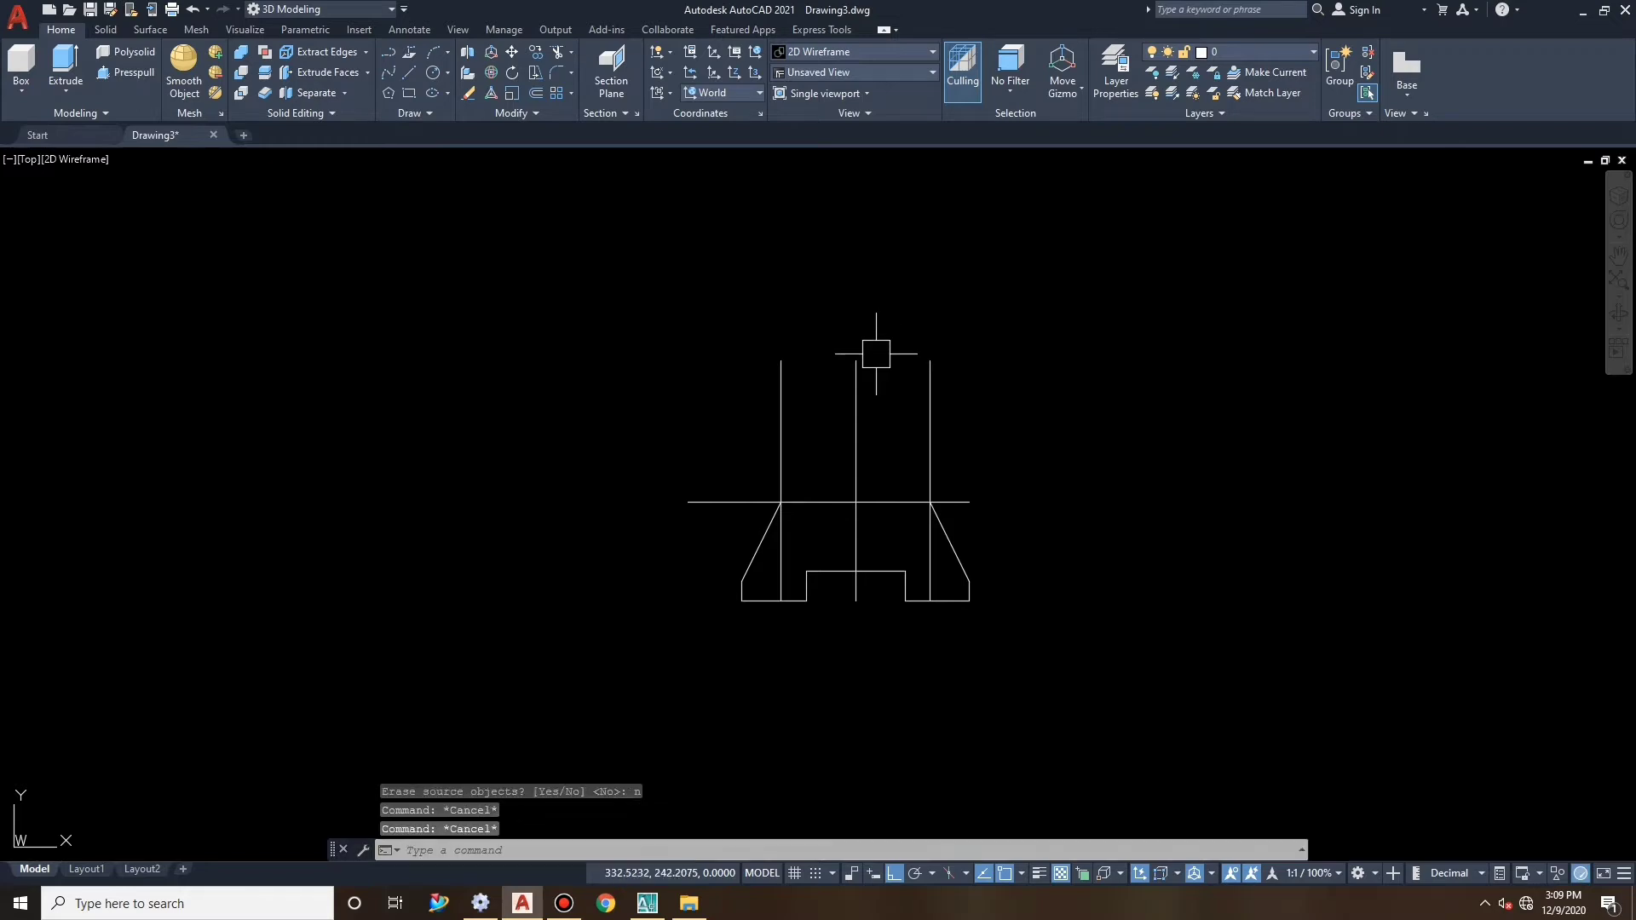
{"action": "type", "text": "o"}
{"action": "key", "text": "Return"}
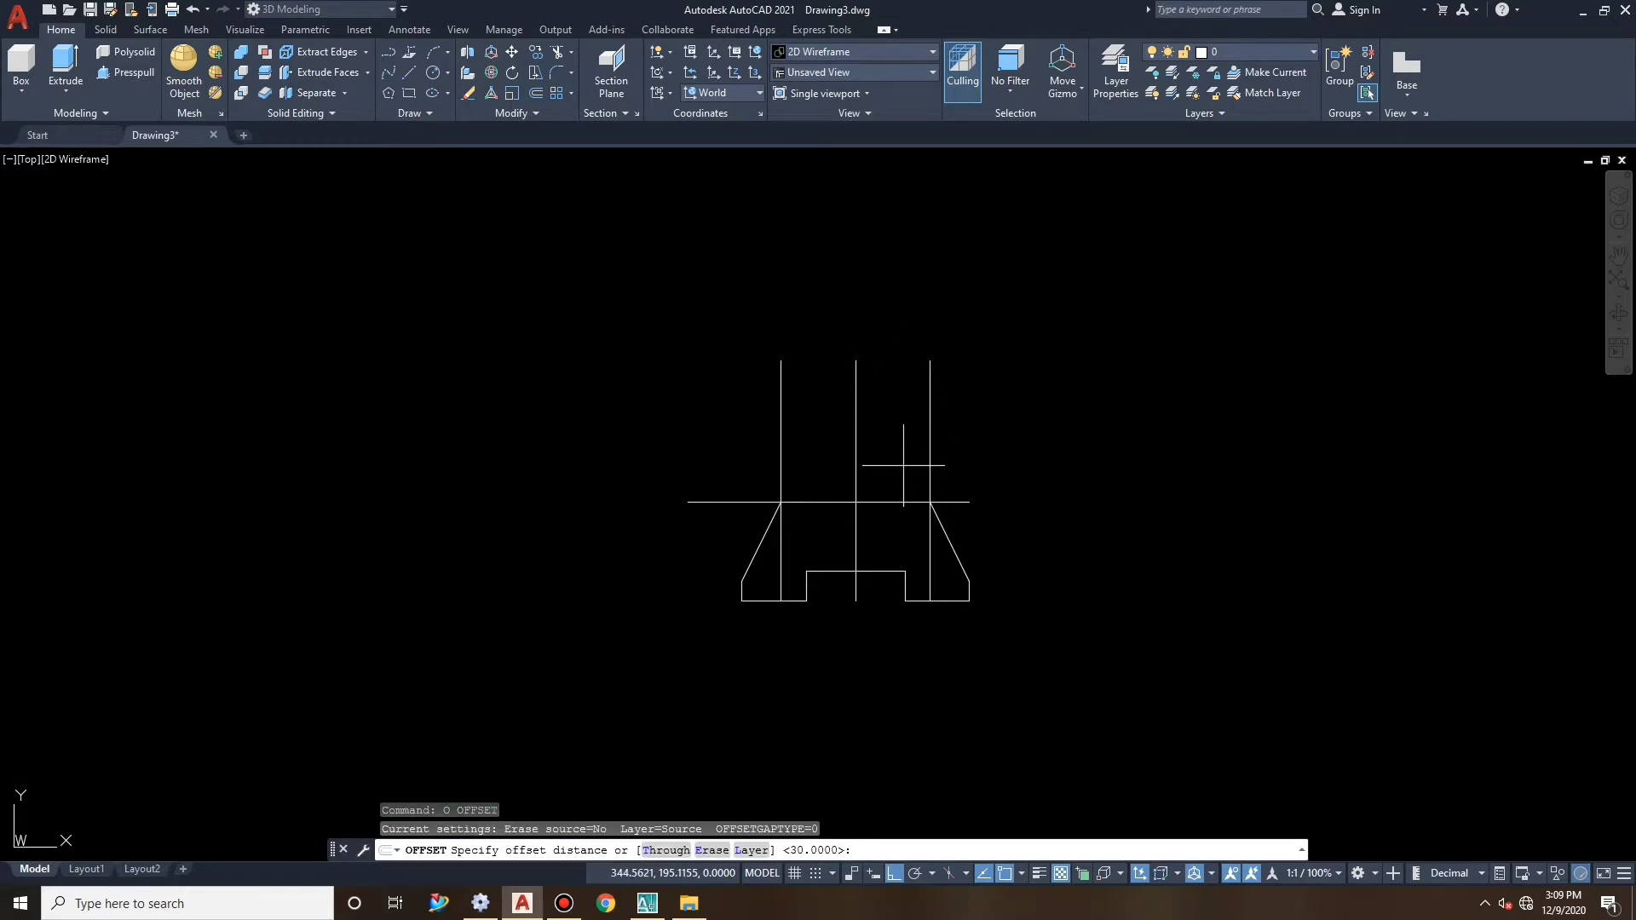
{"action": "key", "text": "Return"}
{"action": "left_click", "coordinate": [856, 449]}
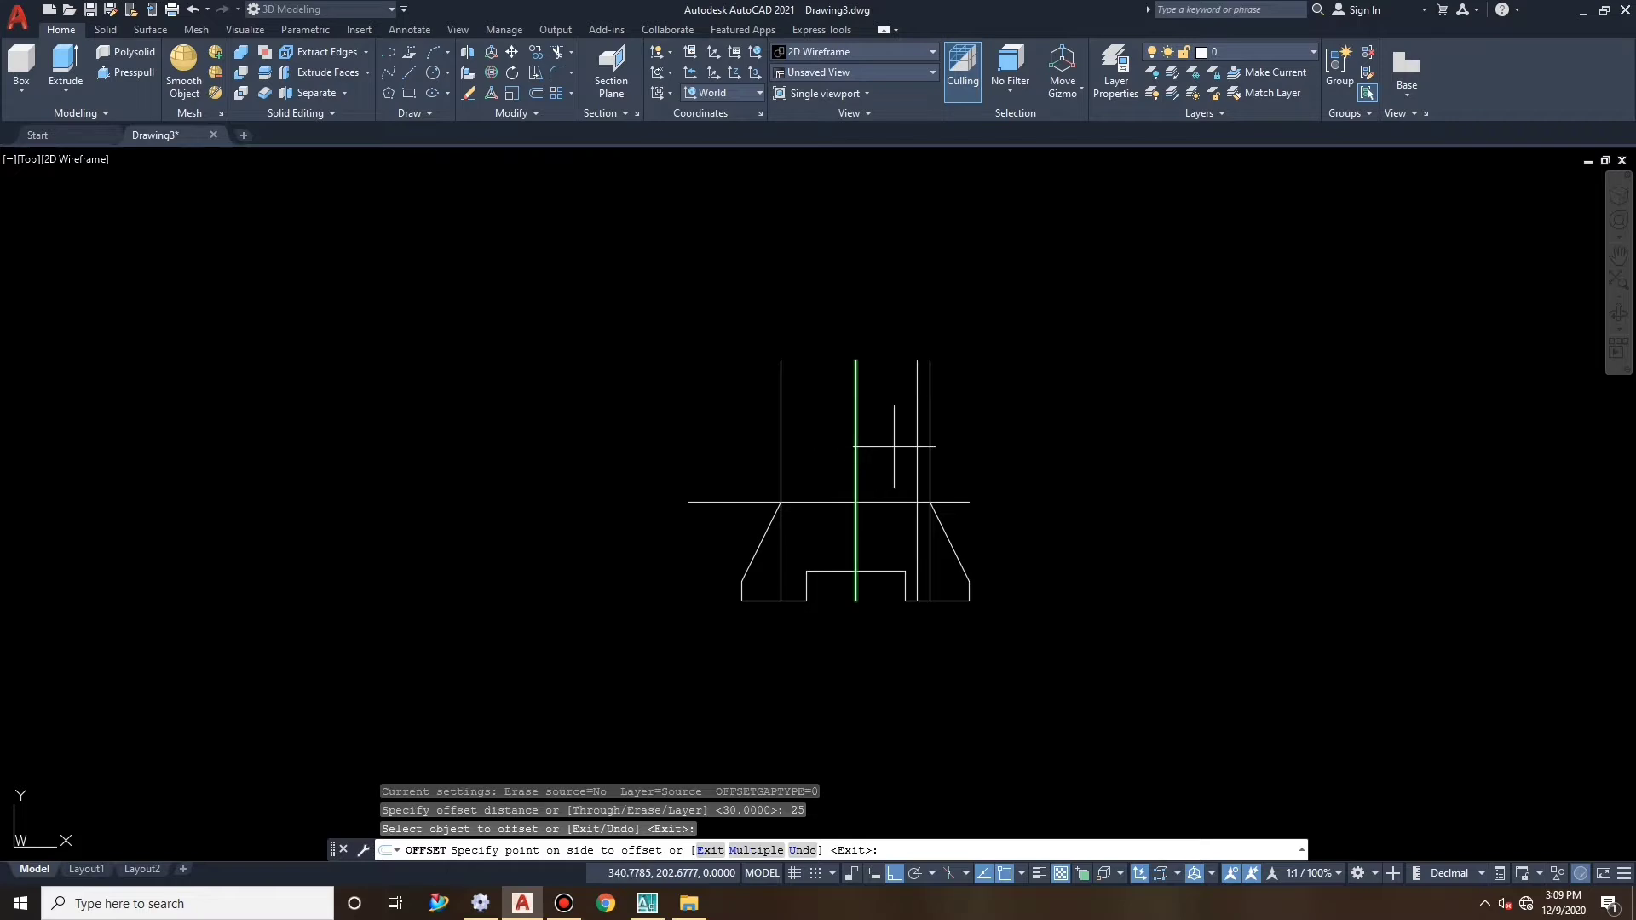
{"action": "left_click", "coordinate": [890, 443]}
{"action": "left_click", "coordinate": [856, 449]}
{"action": "left_click", "coordinate": [774, 449]}
{"action": "scroll", "coordinate": [840, 508], "scroll_direction": "up", "scroll_amount": 2}
{"action": "key", "text": "Escape"}
{"action": "key", "text": "Escape"}
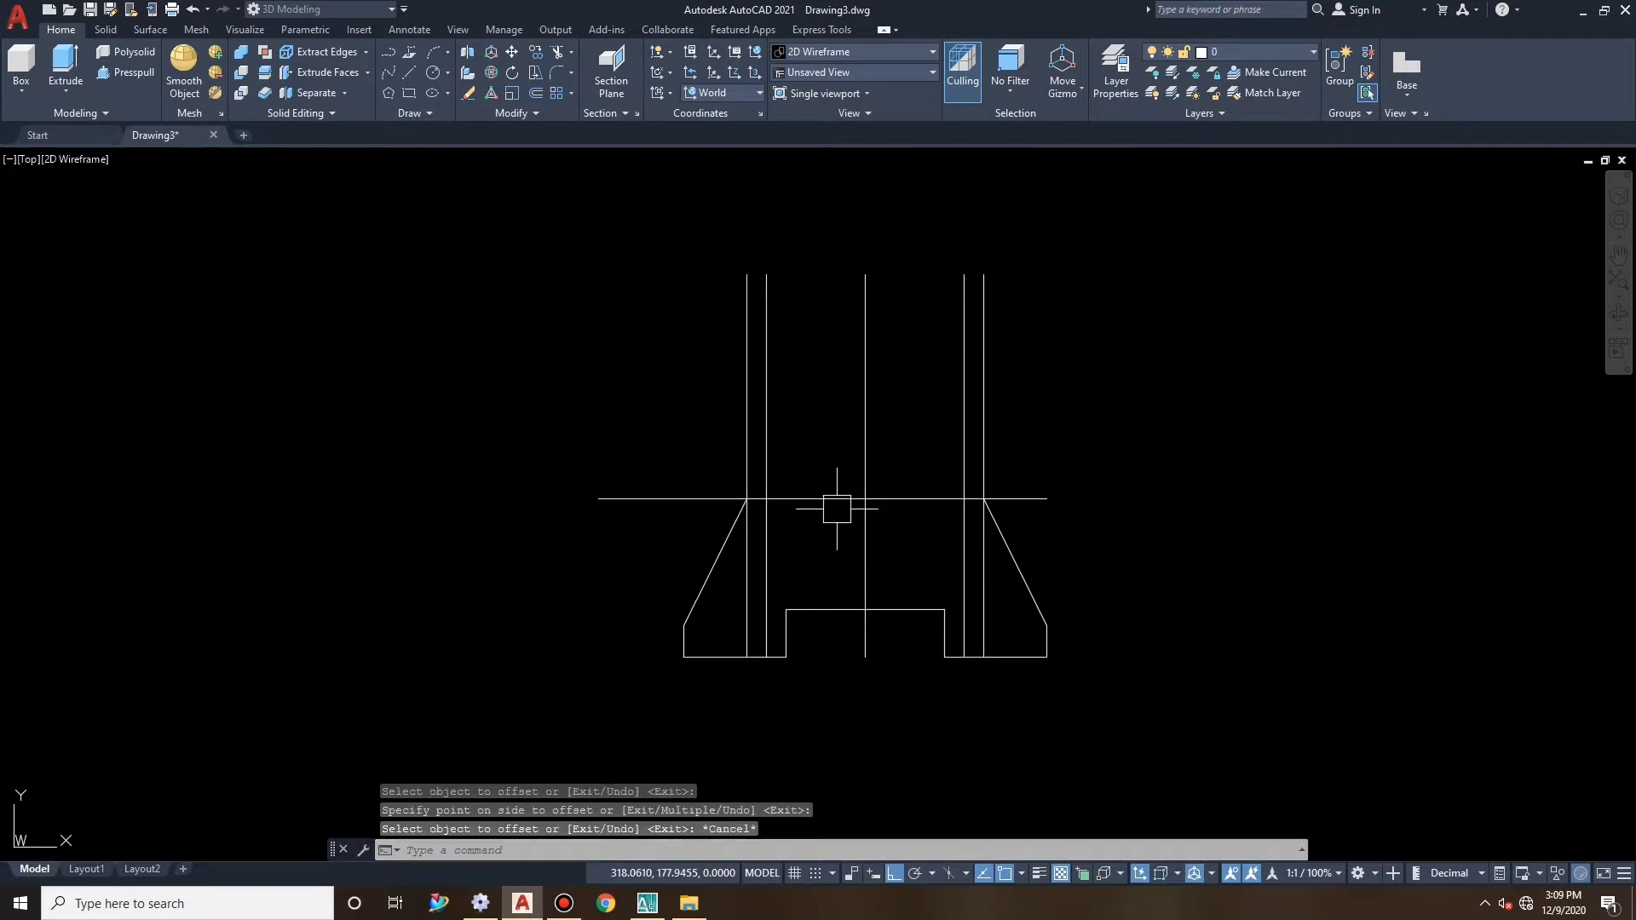
{"action": "key", "text": "Escape"}
{"action": "key", "text": "Escape"}
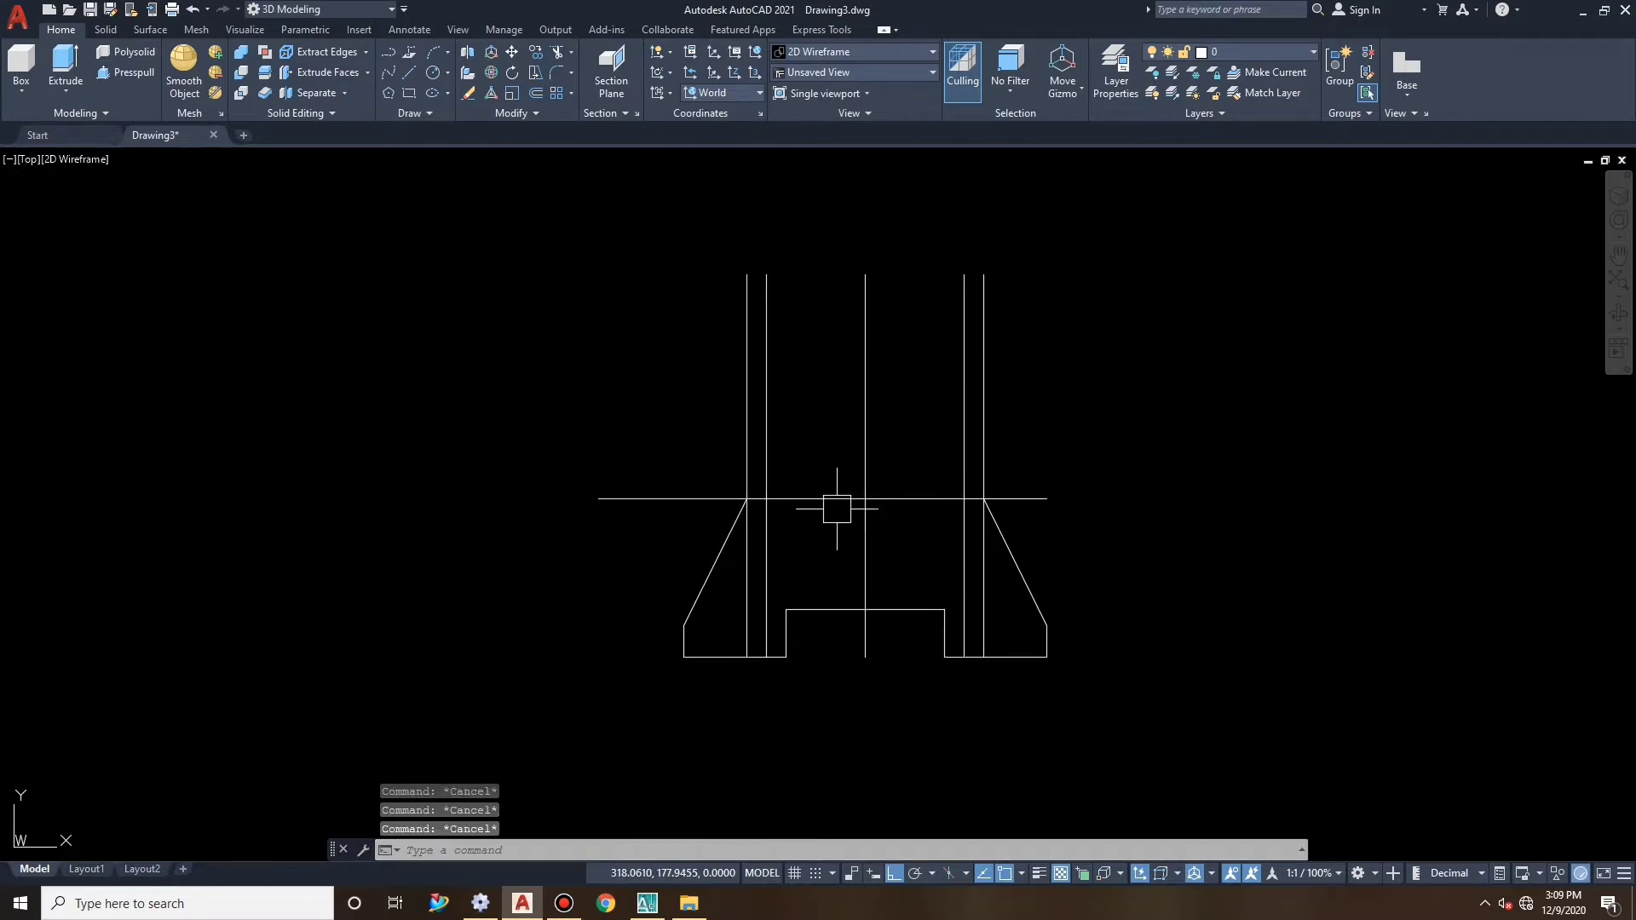
Offset the base's lower right horizontal edge upward by 70.
{"action": "middle_click_drag", "start_coordinate": [724, 523], "coordinate": [665, 540]}
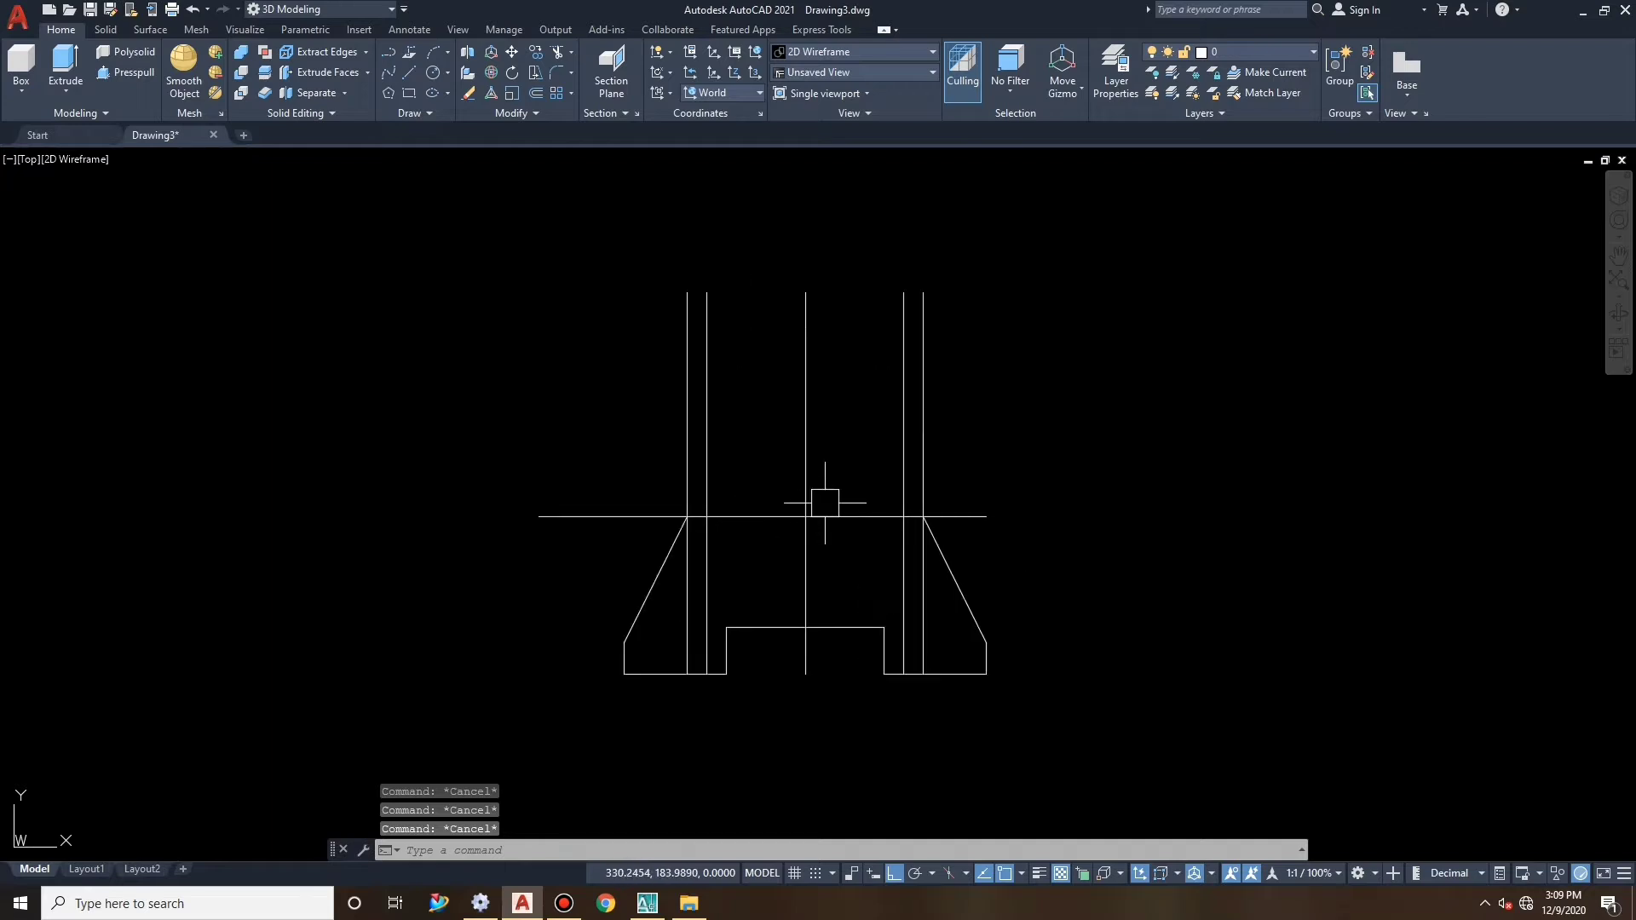
{"action": "type", "text": "o"}
{"action": "key", "text": "Return"}
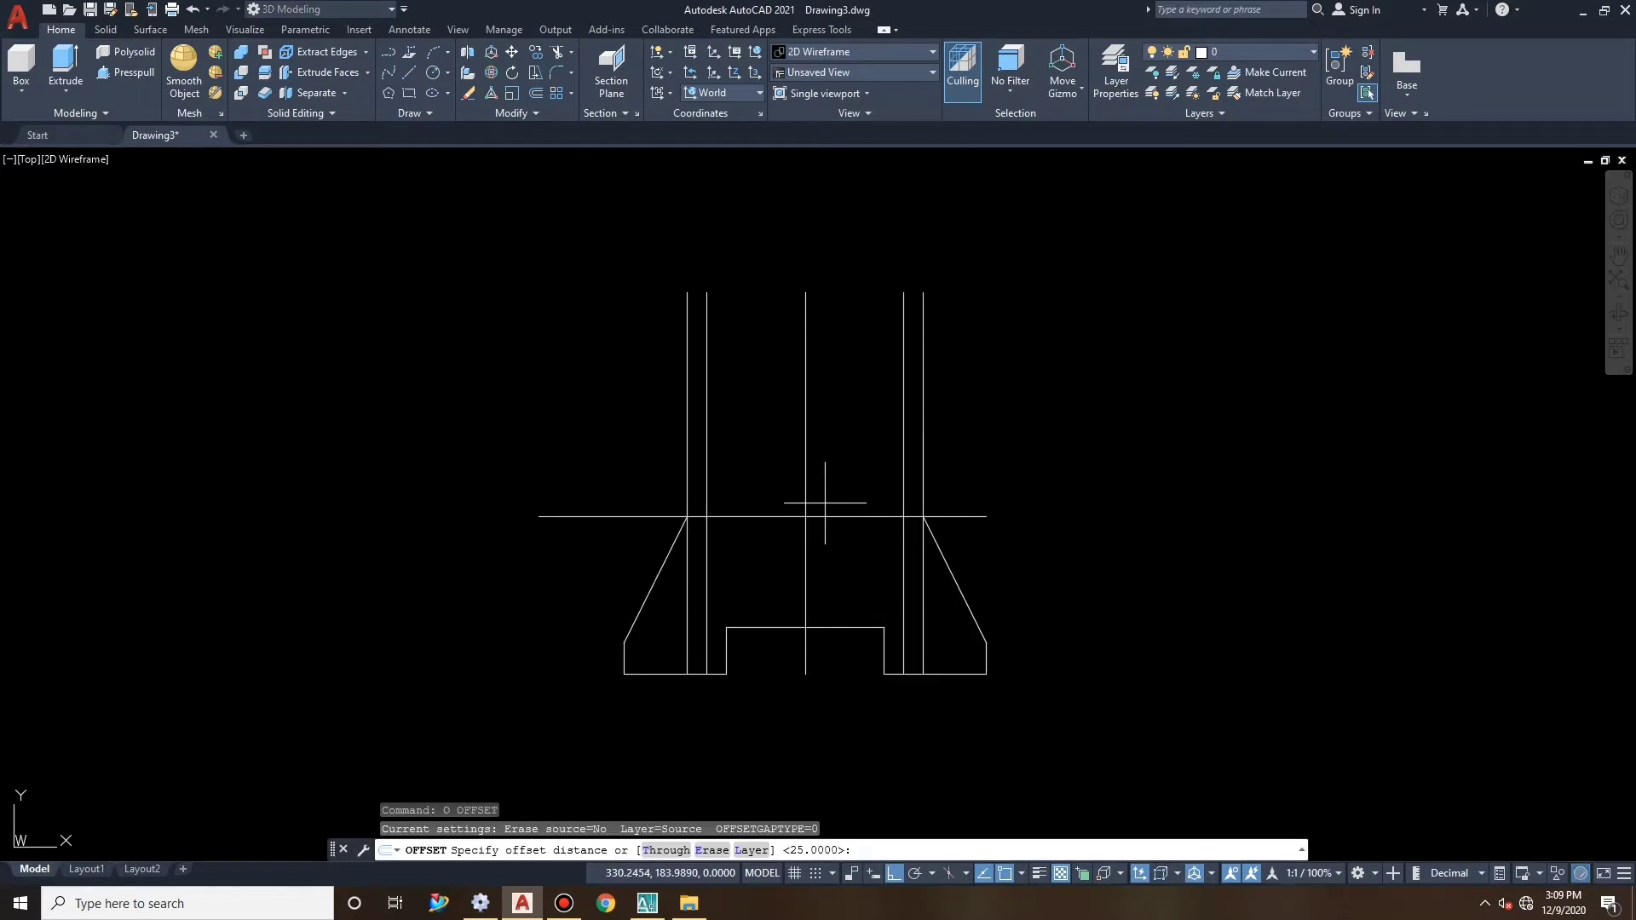
{"action": "key", "text": "Return"}
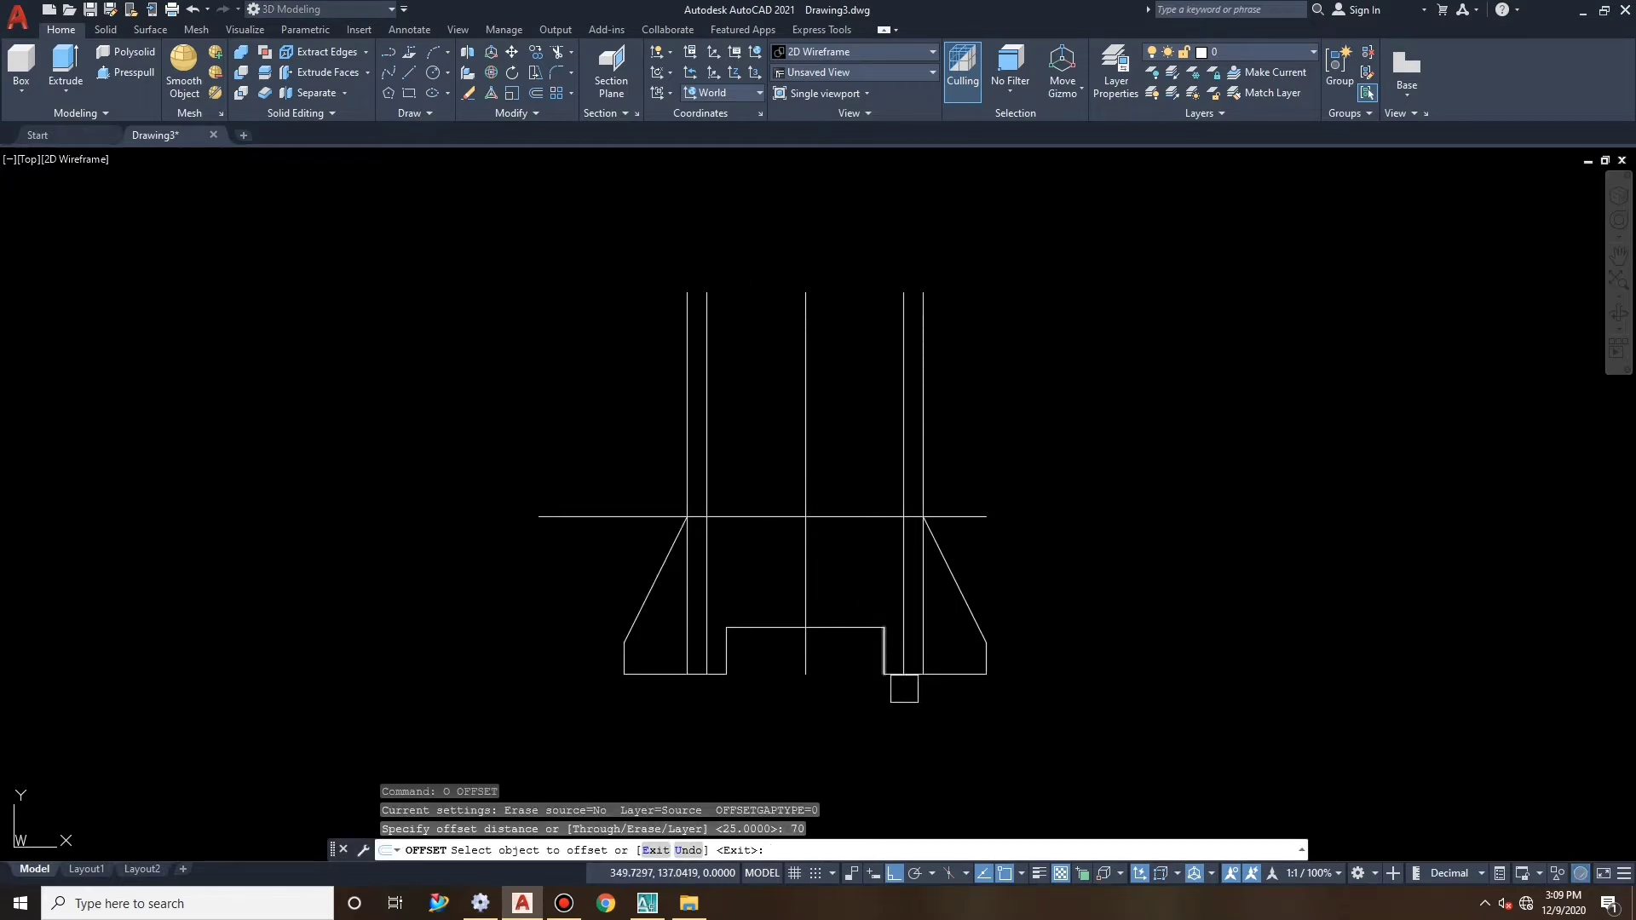
{"action": "left_click", "coordinate": [956, 675]}
{"action": "left_click", "coordinate": [956, 566]}
{"action": "key", "text": "Escape"}
{"action": "key", "text": "Escape"}
{"action": "key", "text": "Escape"}
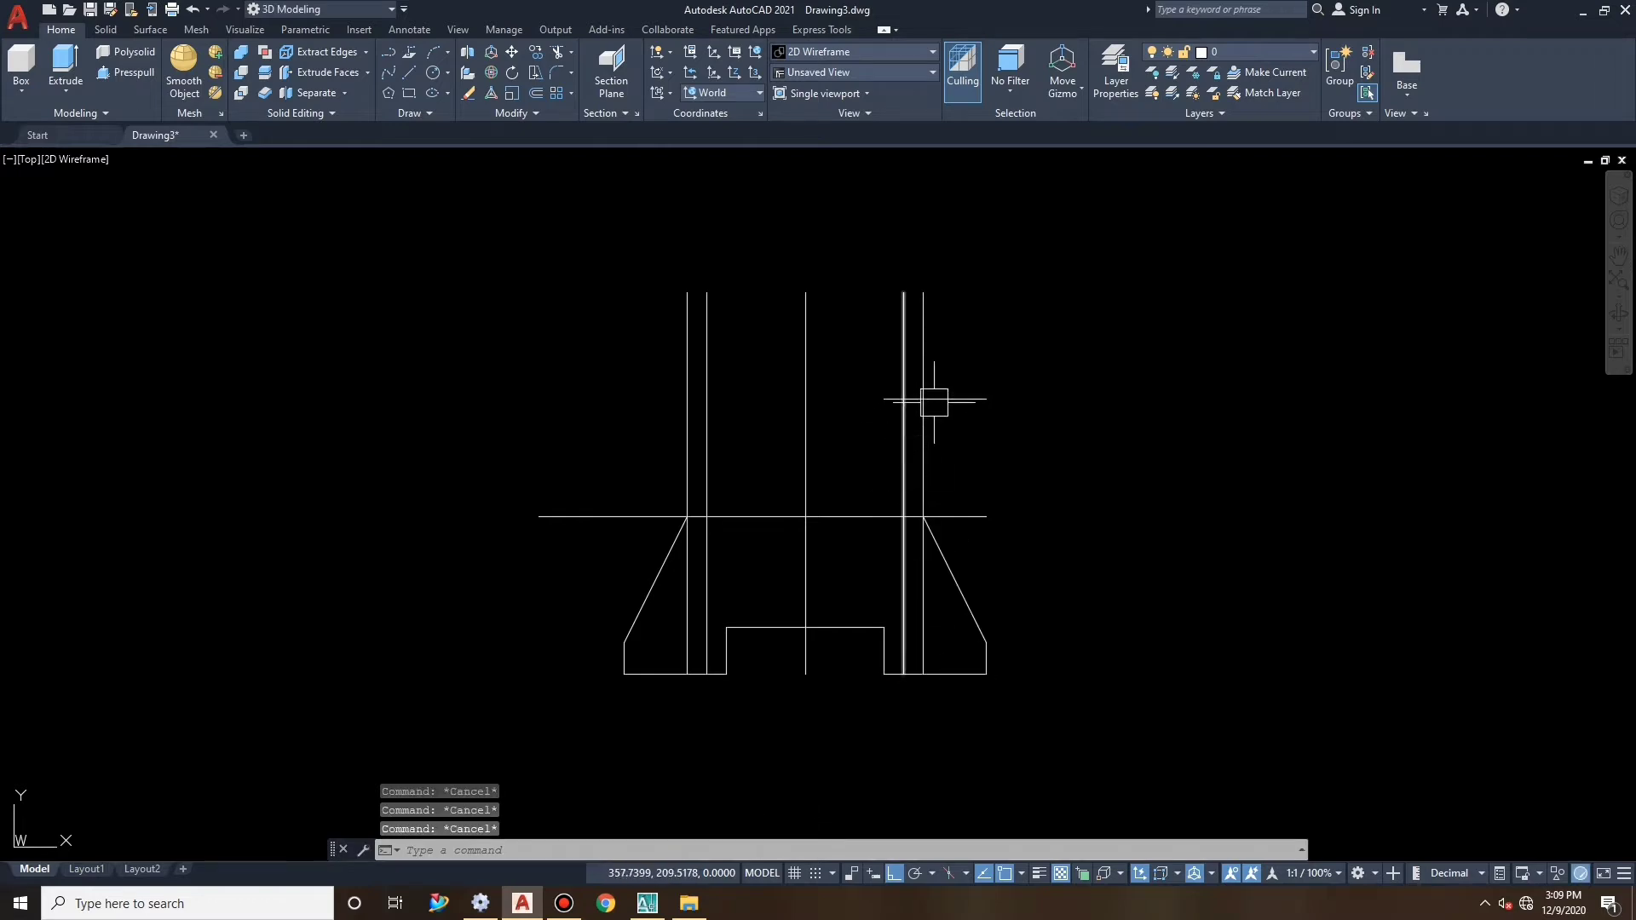
Stretch the left end of the short horizontal line at the 70 offset to beyond the outer left vertical line.
{"action": "left_click", "coordinate": [905, 408]}
{"action": "key", "text": "Delete"}
{"action": "left_click", "coordinate": [954, 399]}
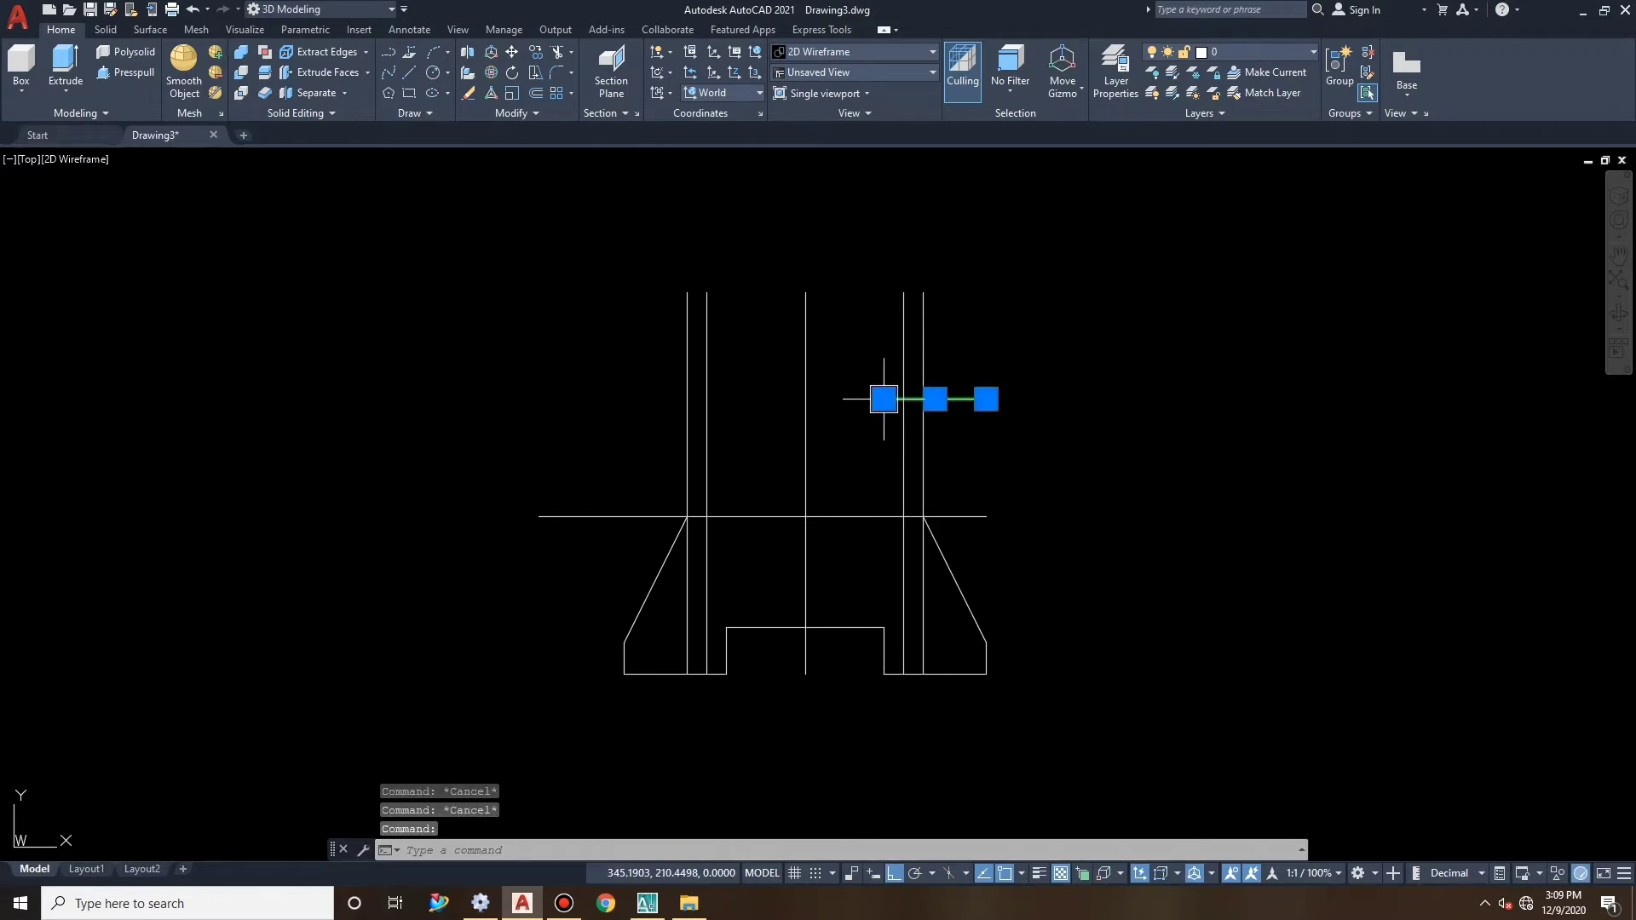
{"action": "left_click", "coordinate": [884, 398]}
{"action": "left_click", "coordinate": [640, 399]}
{"action": "key", "text": "Escape"}
Trim the offset verticals, centre line and horizontals back toward the outline of the narrower block above the sloped base.
{"action": "type", "text": "t"}
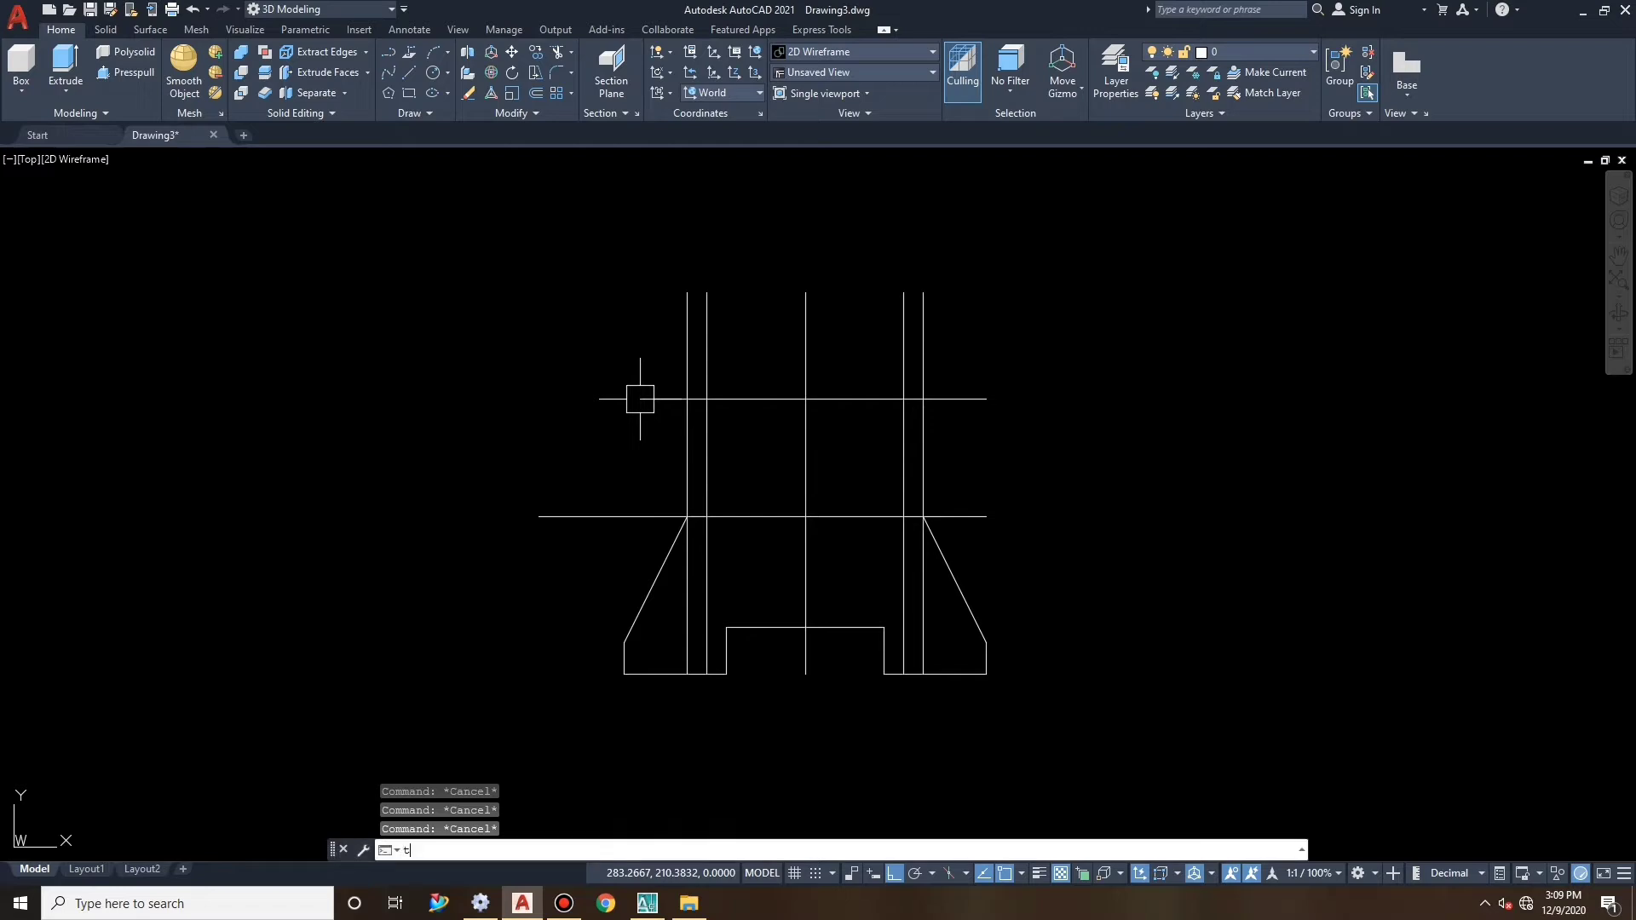
{"action": "left_click", "coordinate": [549, 686]}
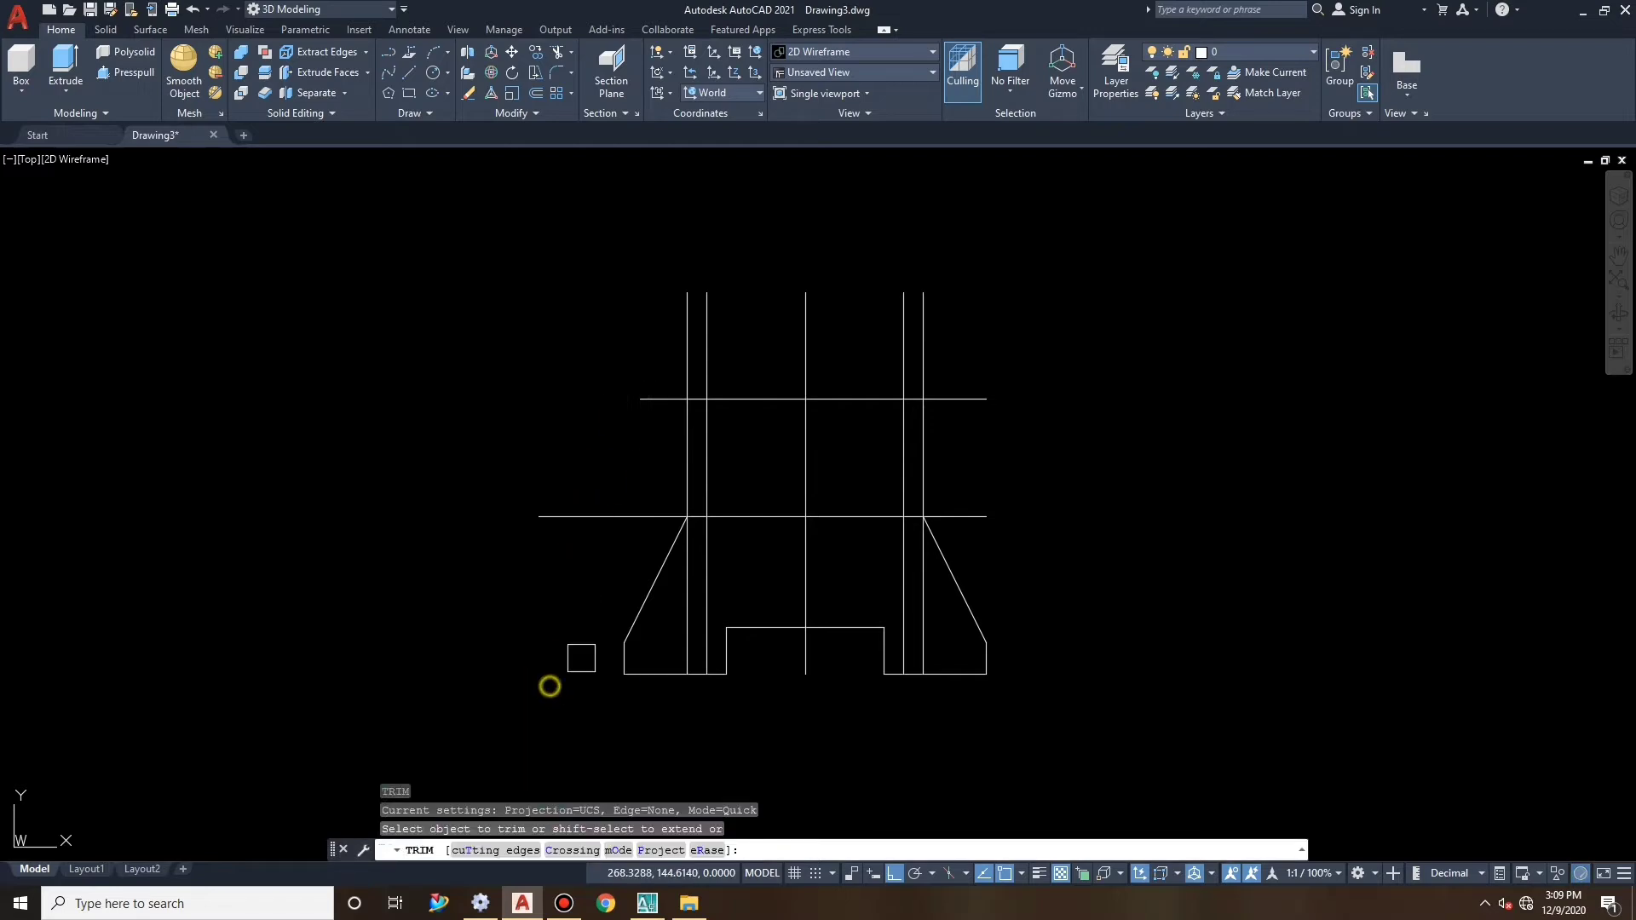
{"action": "left_click", "coordinate": [685, 484]}
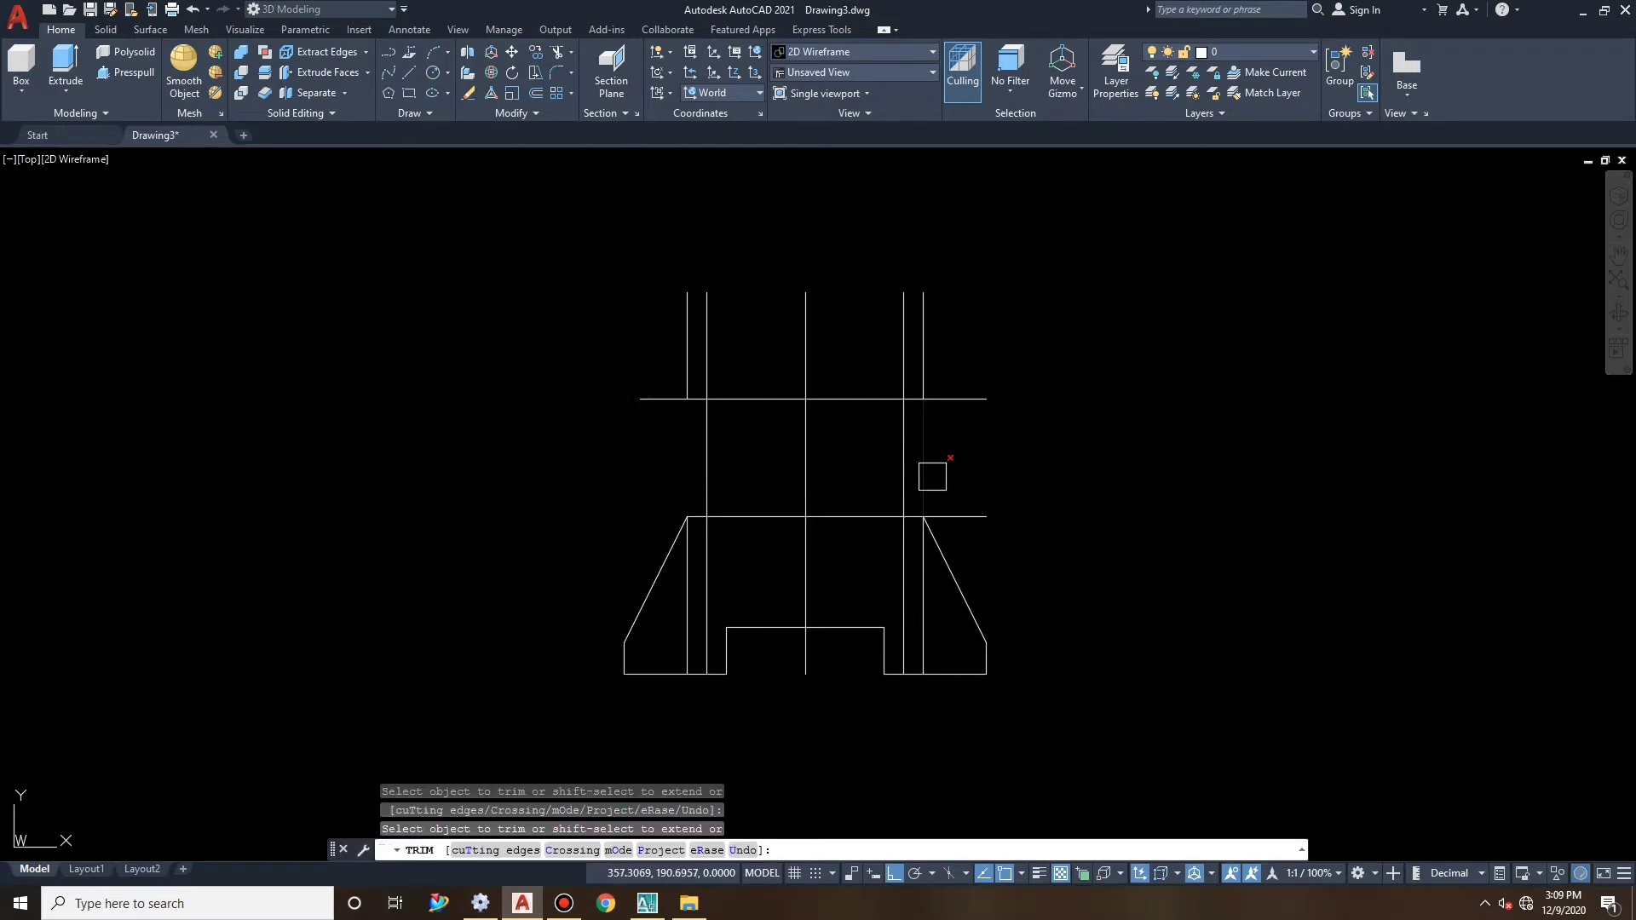
{"action": "left_click", "coordinate": [921, 574]}
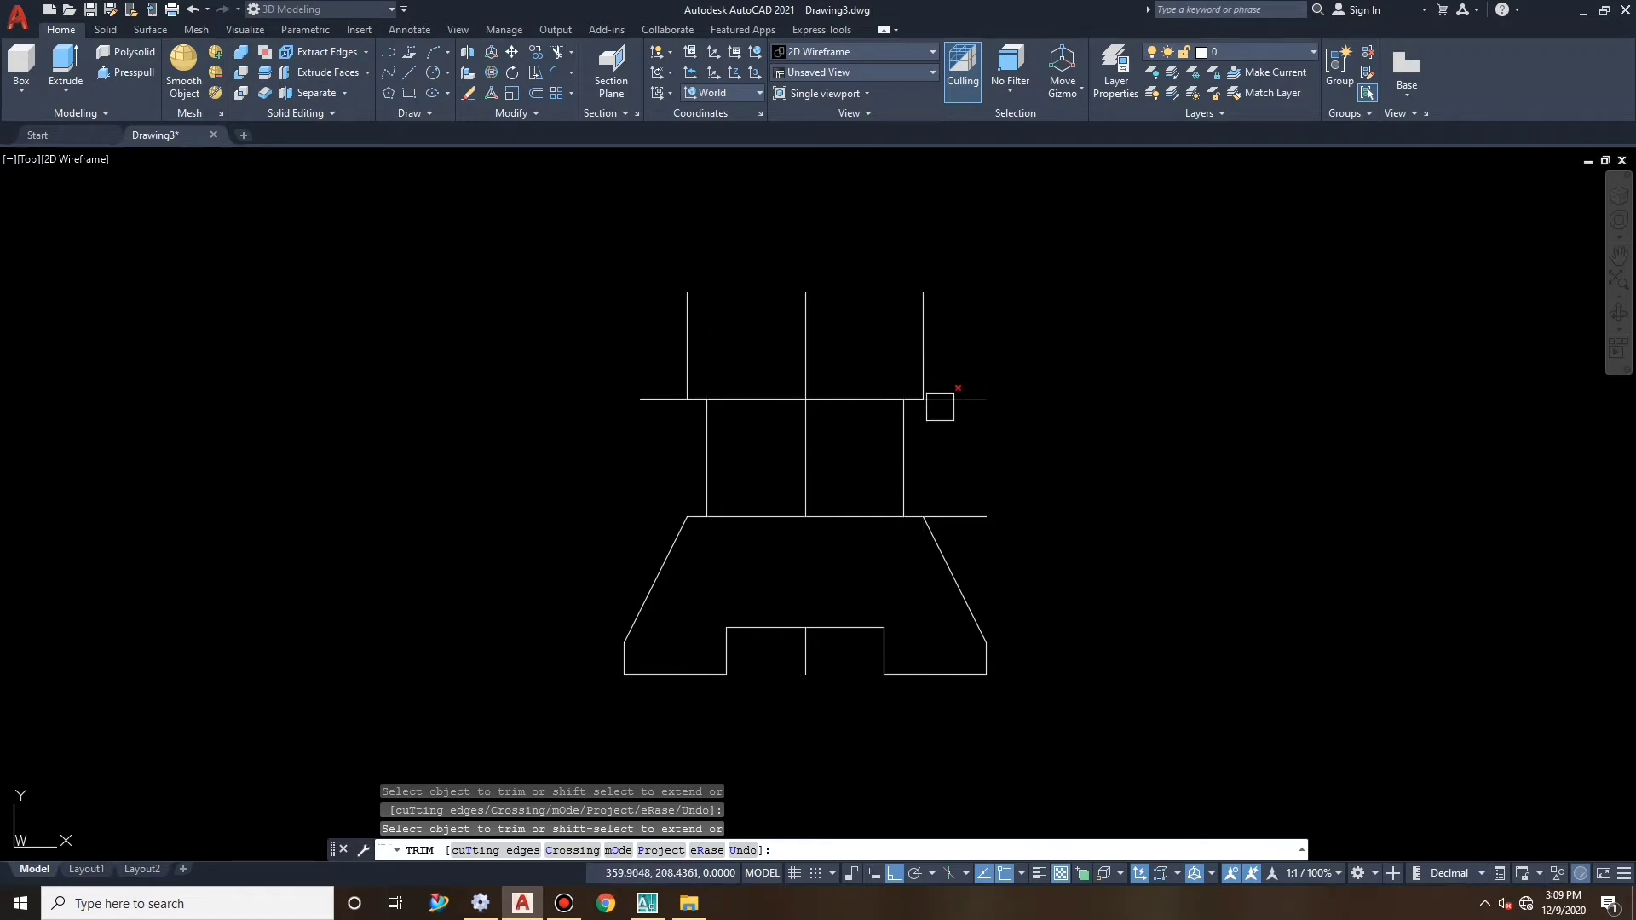
{"action": "scroll", "coordinate": [937, 406], "scroll_direction": "up", "scroll_amount": 2}
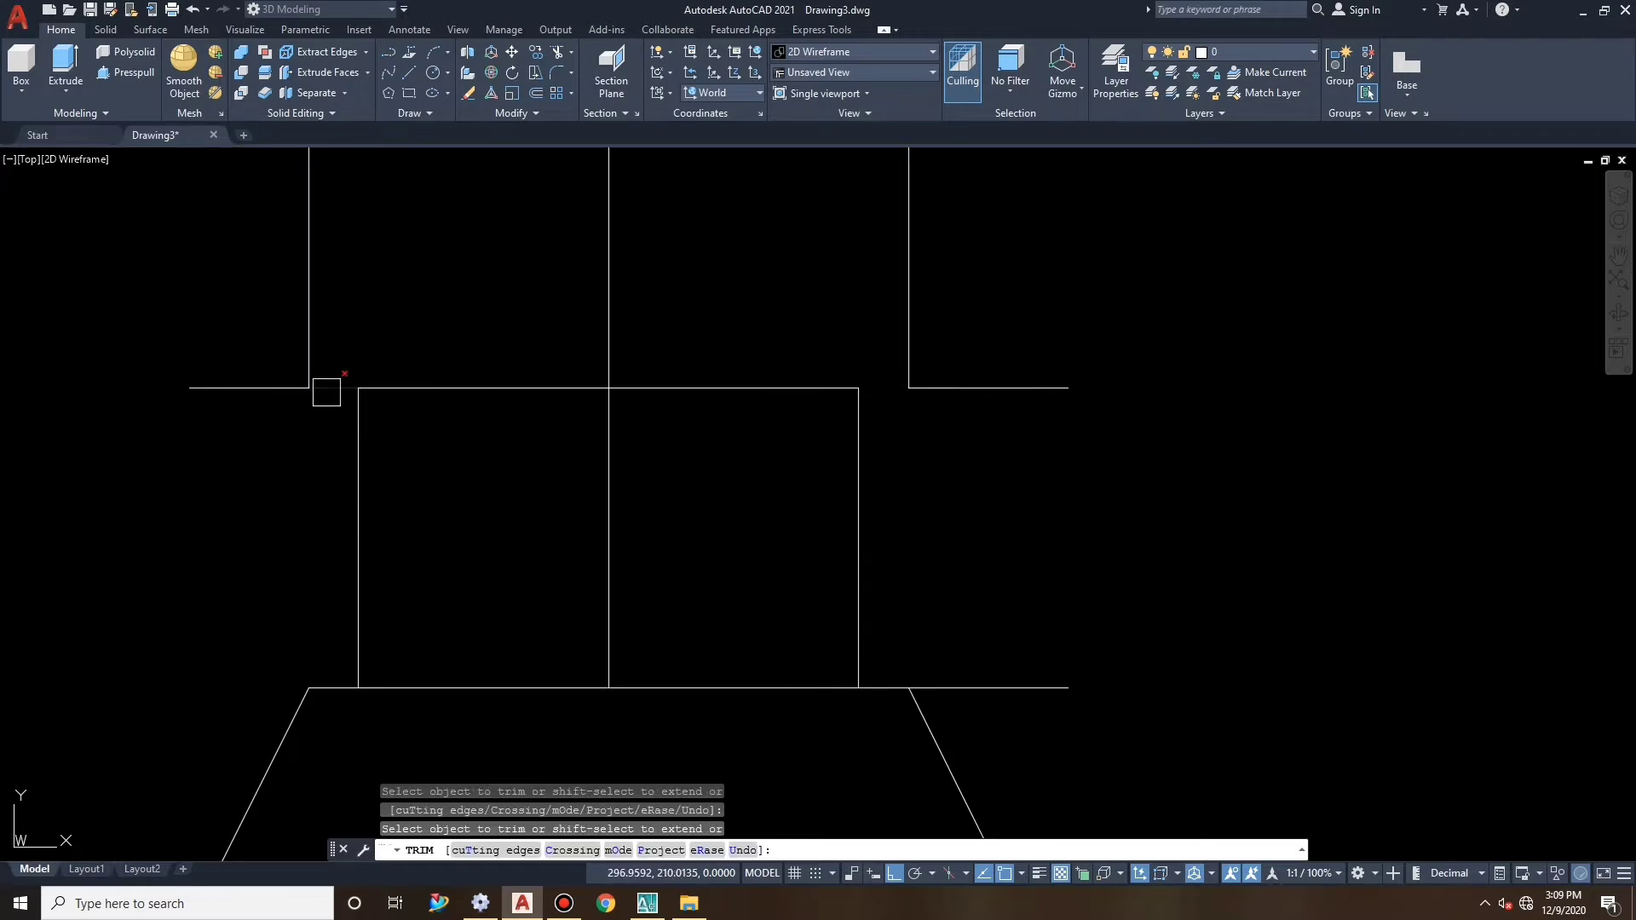
{"action": "key", "text": "Escape"}
Erase the leftover outer vertical lines and the horizontal stubs on both sides of the block's top edge.
{"action": "left_click", "coordinate": [350, 347]}
{"action": "left_click", "coordinate": [221, 309]}
{"action": "type", "text": "e"}
{"action": "key", "text": "Return"}
{"action": "left_click", "coordinate": [249, 388]}
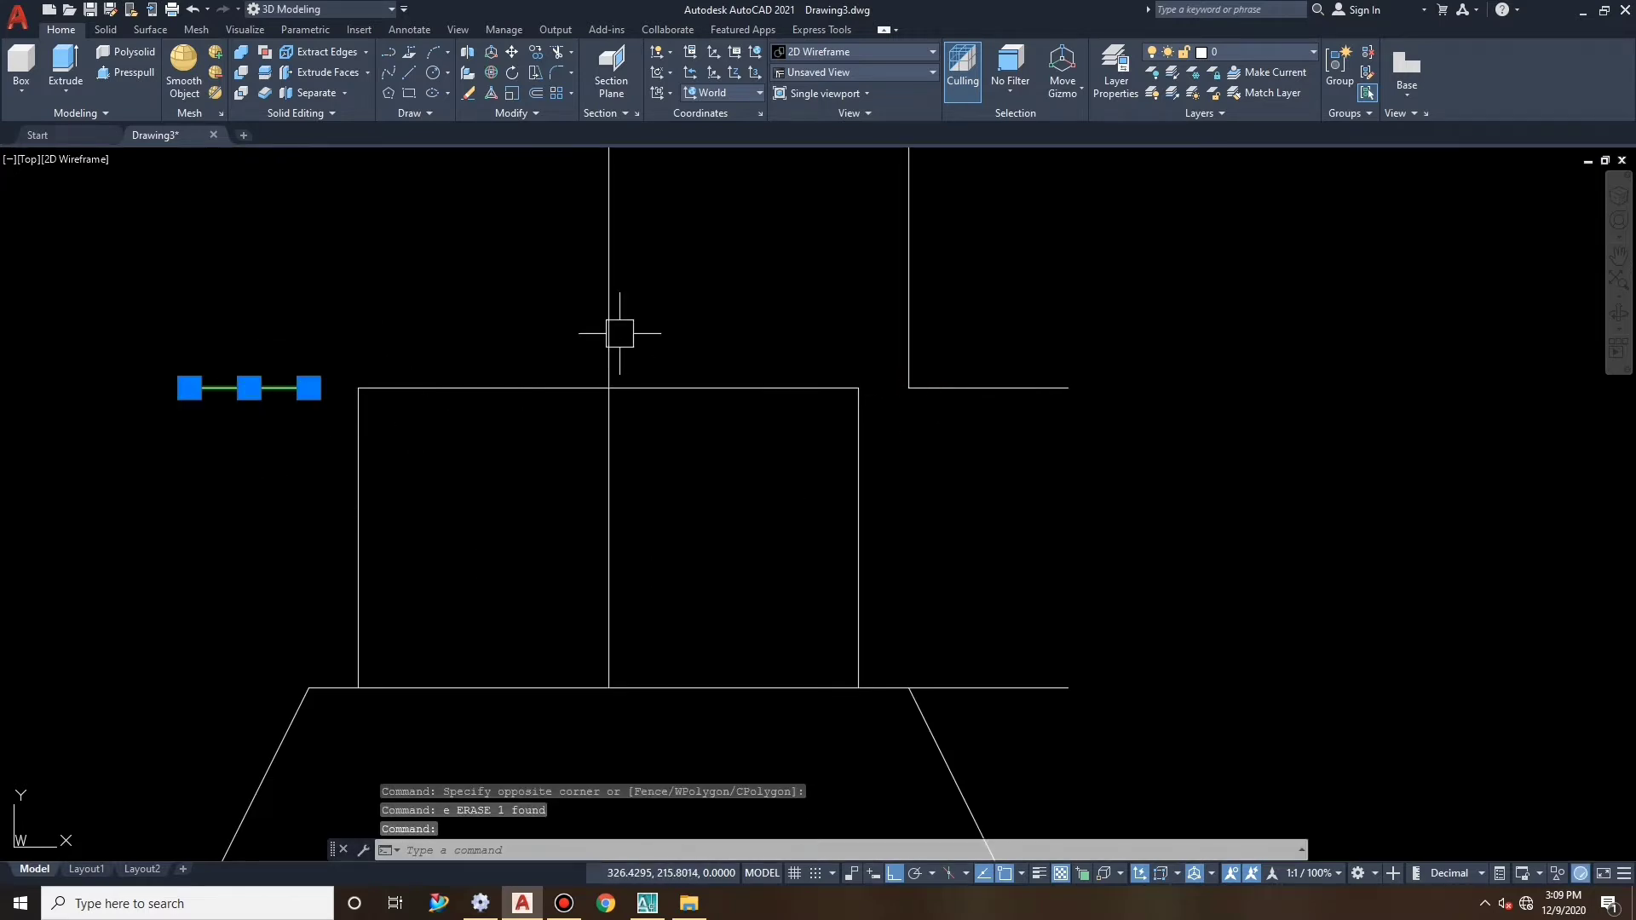
{"action": "left_click", "coordinate": [909, 341]}
{"action": "left_click", "coordinate": [970, 405]}
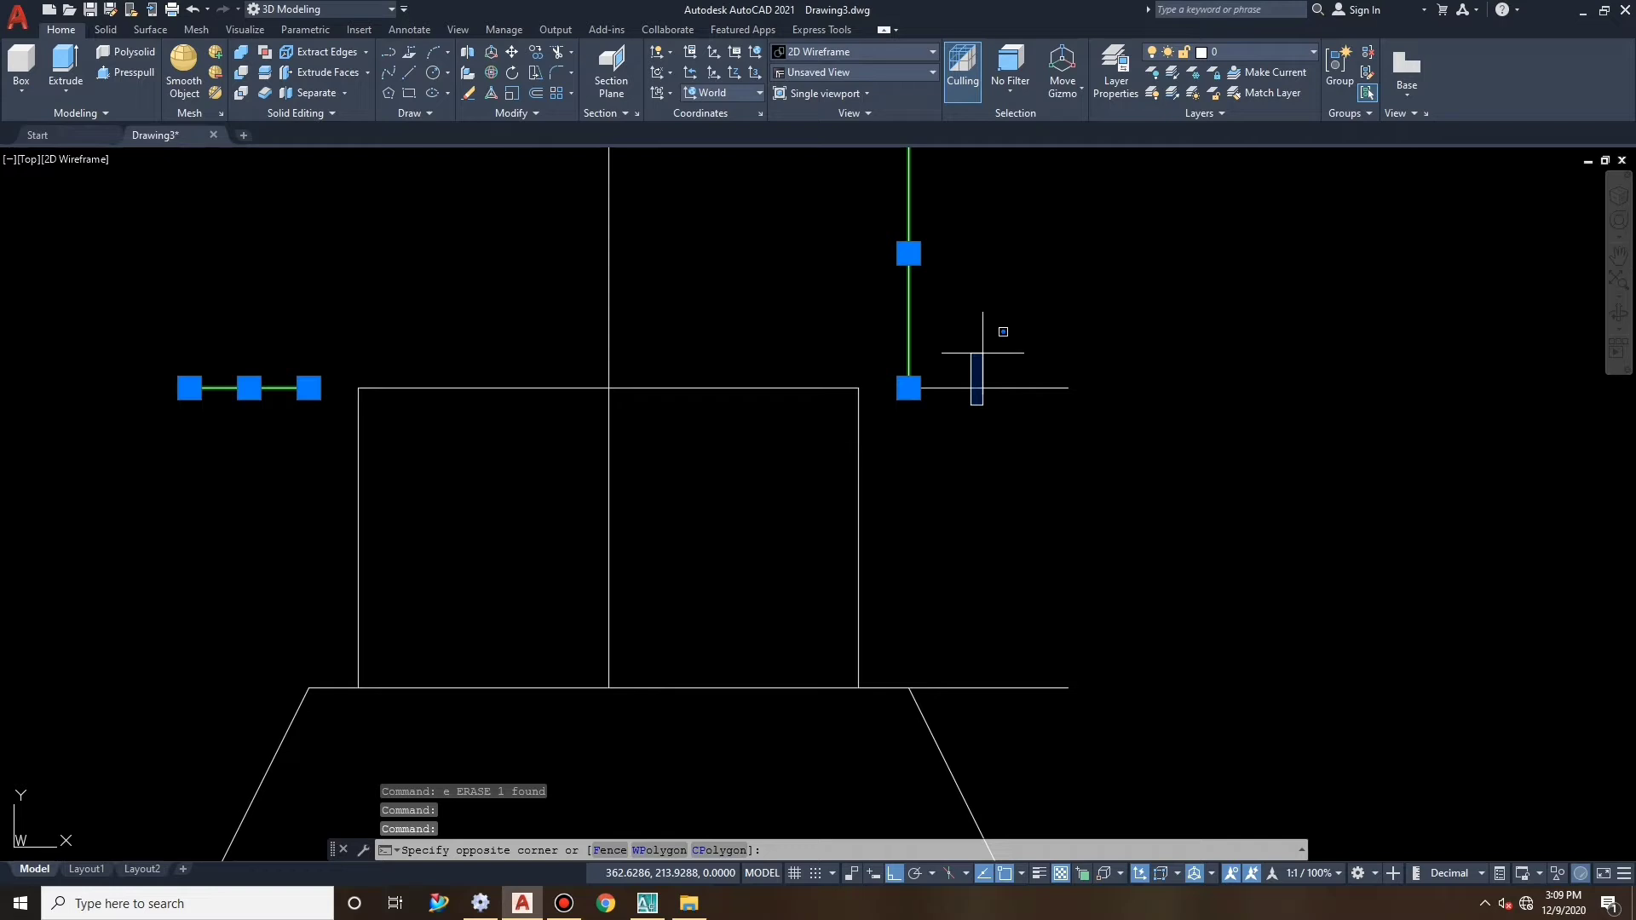
{"action": "left_click", "coordinate": [940, 342]}
{"action": "scroll", "coordinate": [946, 442], "scroll_direction": "down", "scroll_amount": 4}
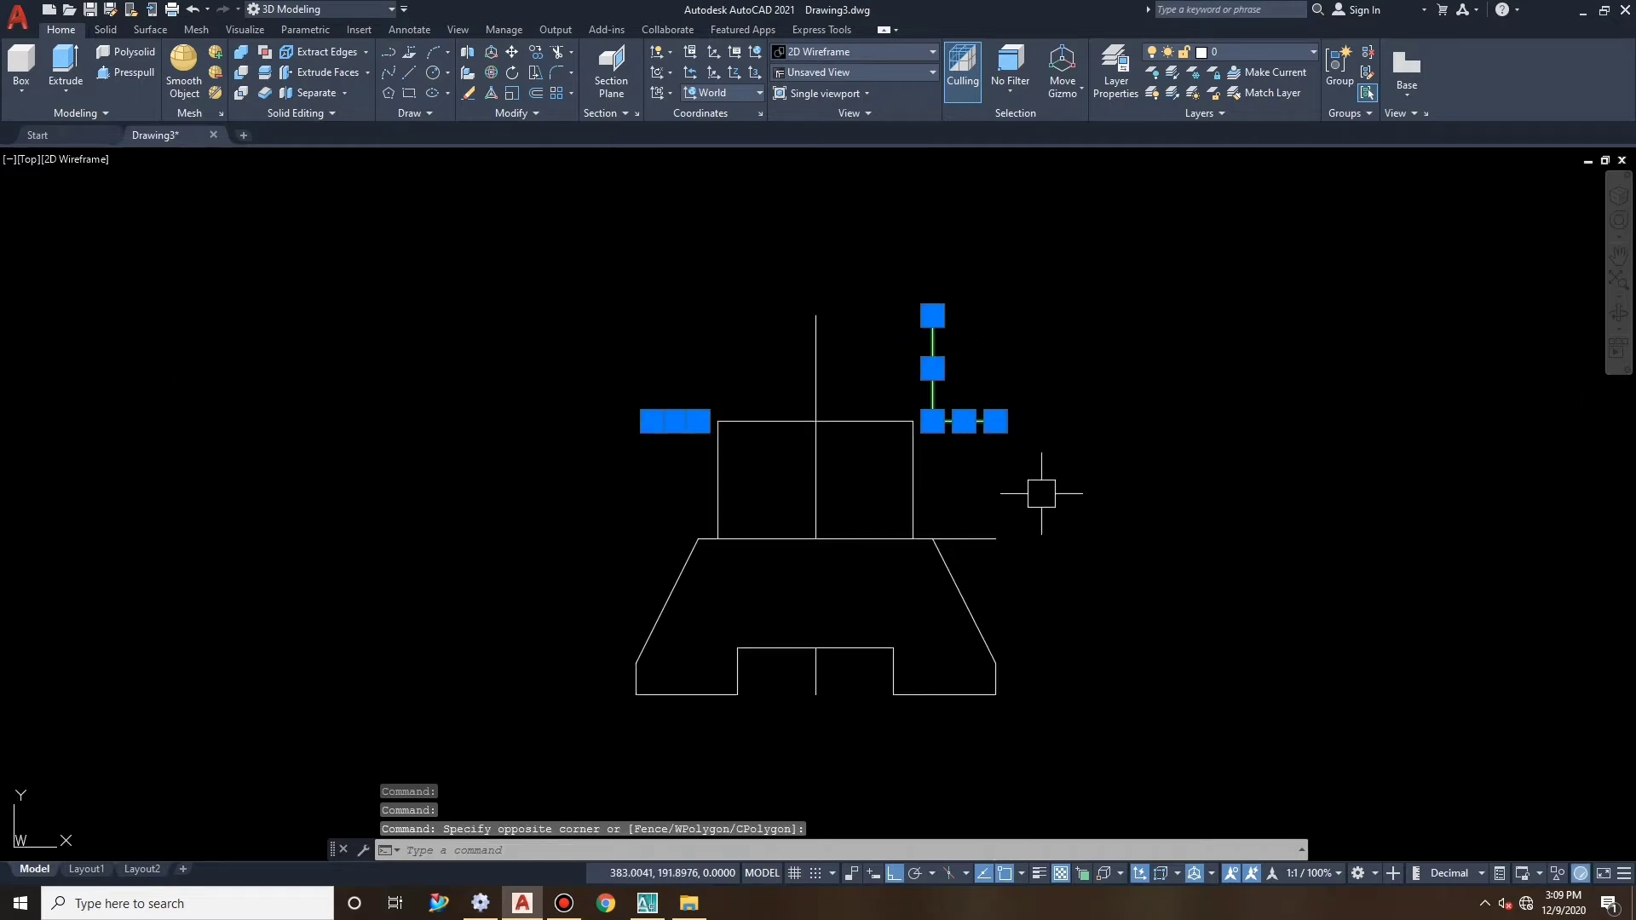
{"action": "type", "text": "e"}
{"action": "key", "text": "Return"}
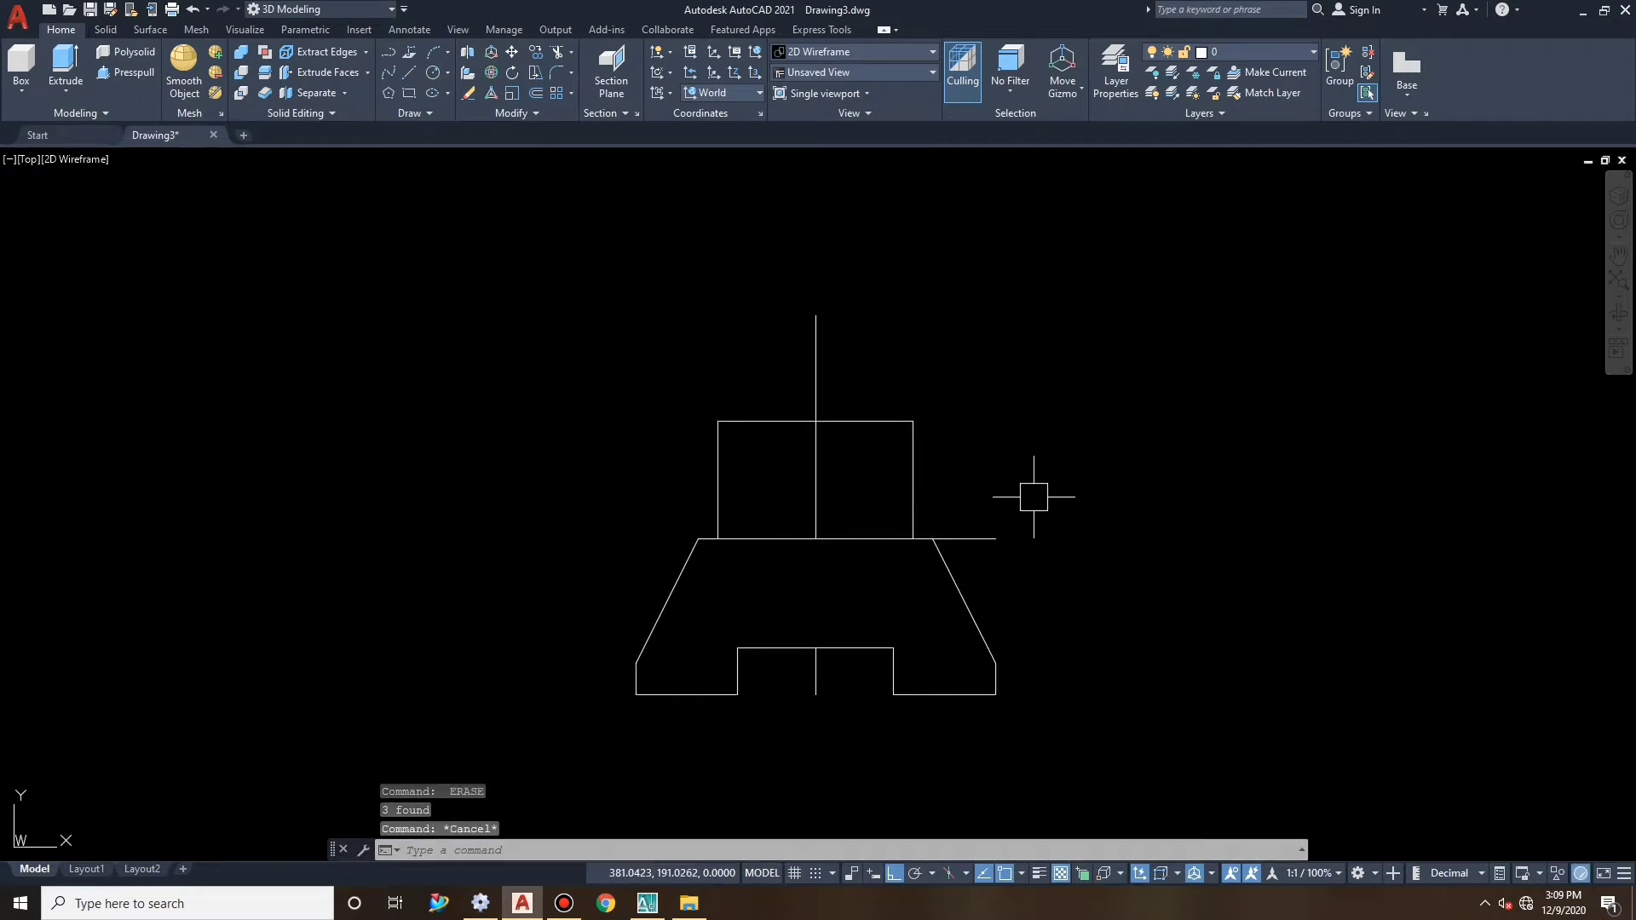
Trim the horizontal line at the block's foot between its two sides and beyond the right sloped line.
{"action": "type", "text": "TR"}
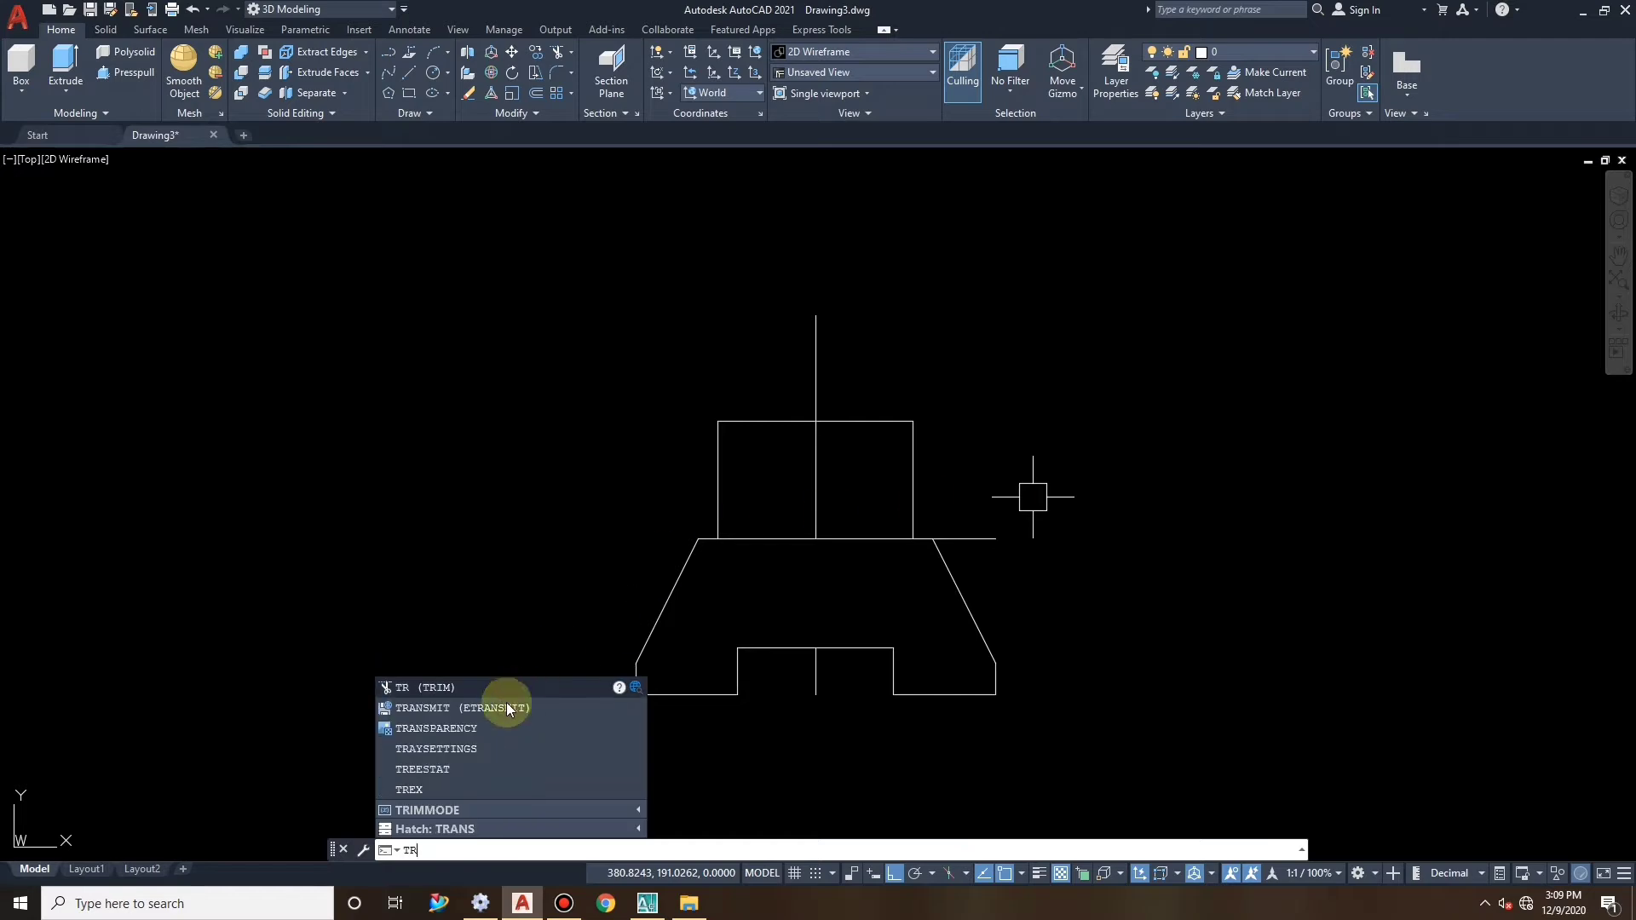
{"action": "left_click", "coordinate": [494, 687]}
{"action": "left_click", "coordinate": [841, 541]}
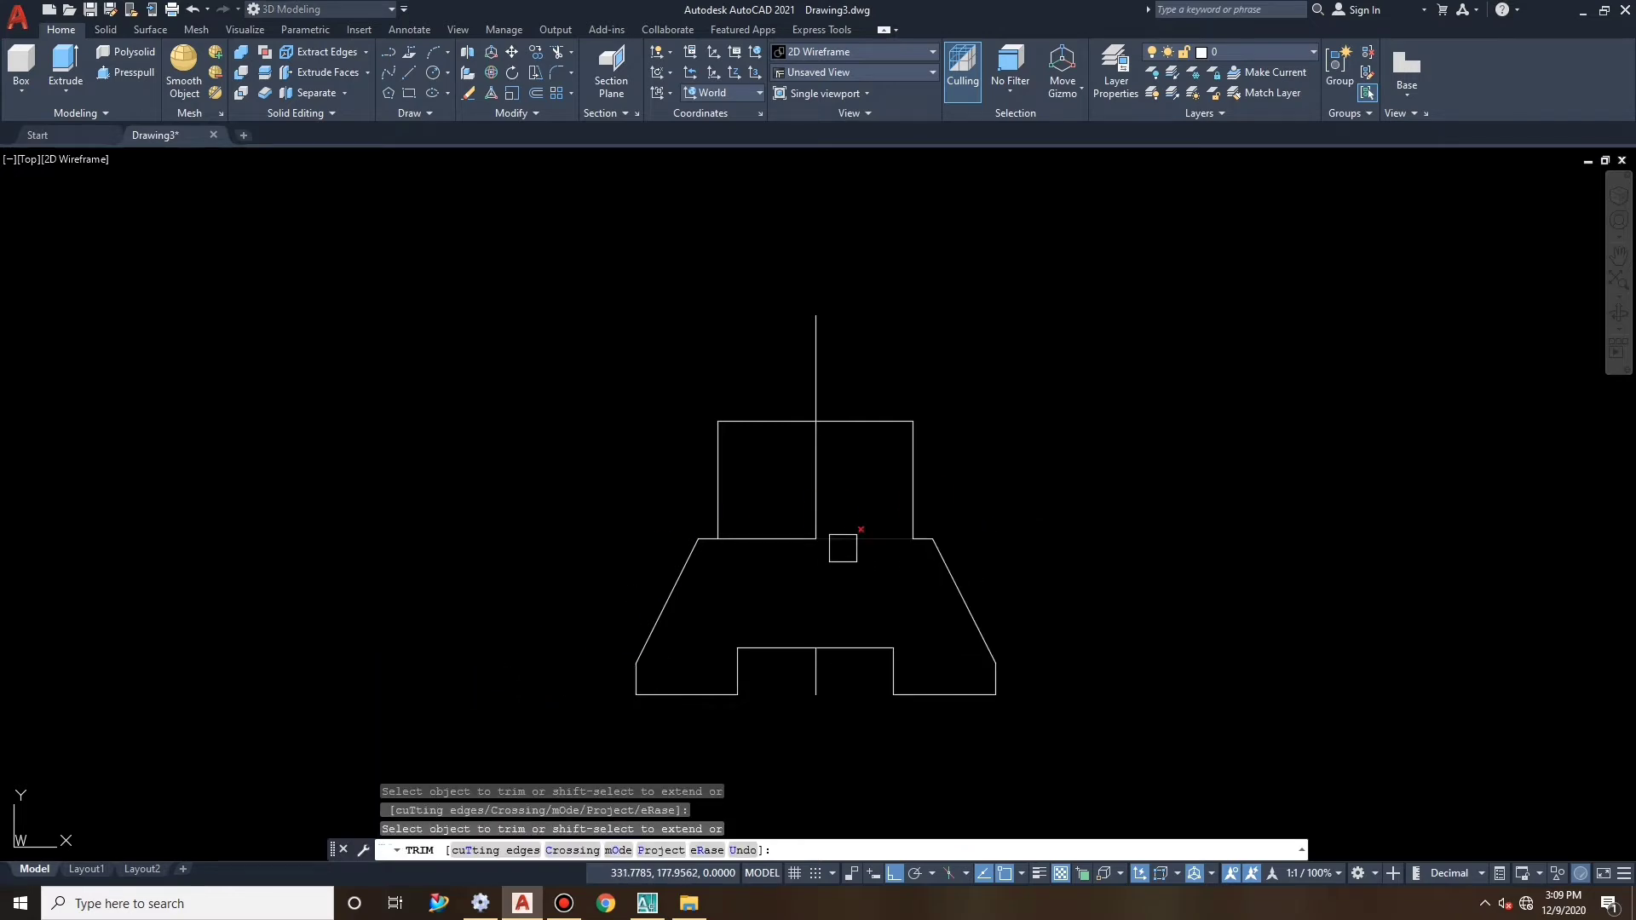
{"action": "left_click", "coordinate": [749, 541]}
{"action": "key", "text": "Escape"}
{"action": "key", "text": "Escape"}
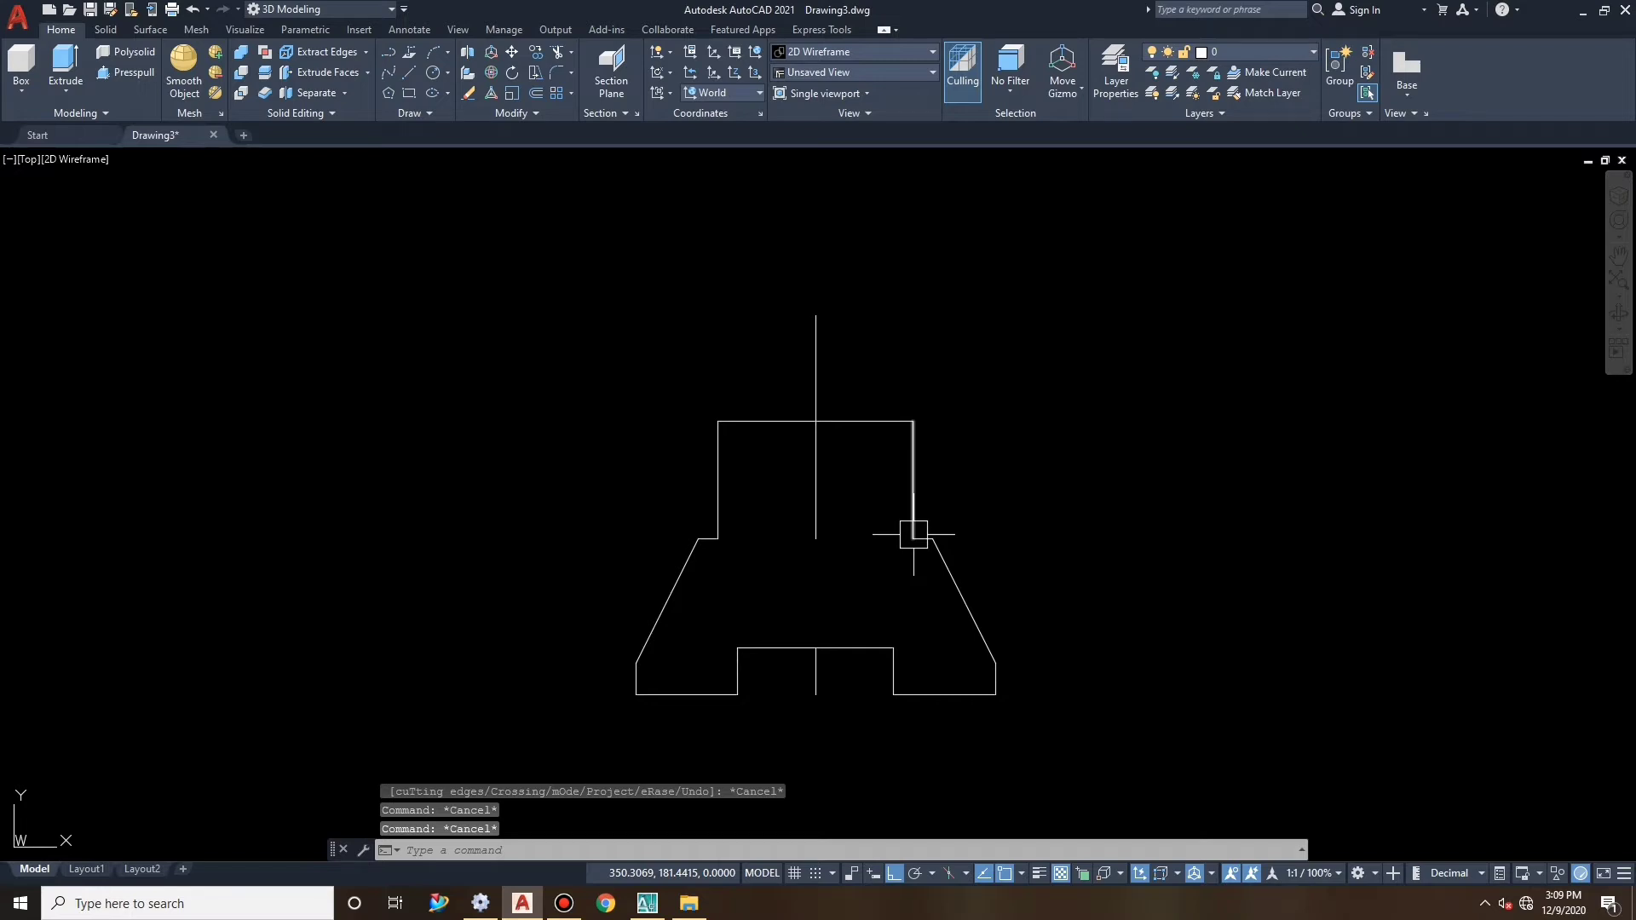
{"action": "key", "text": "Escape"}
{"action": "type", "text": "c"}
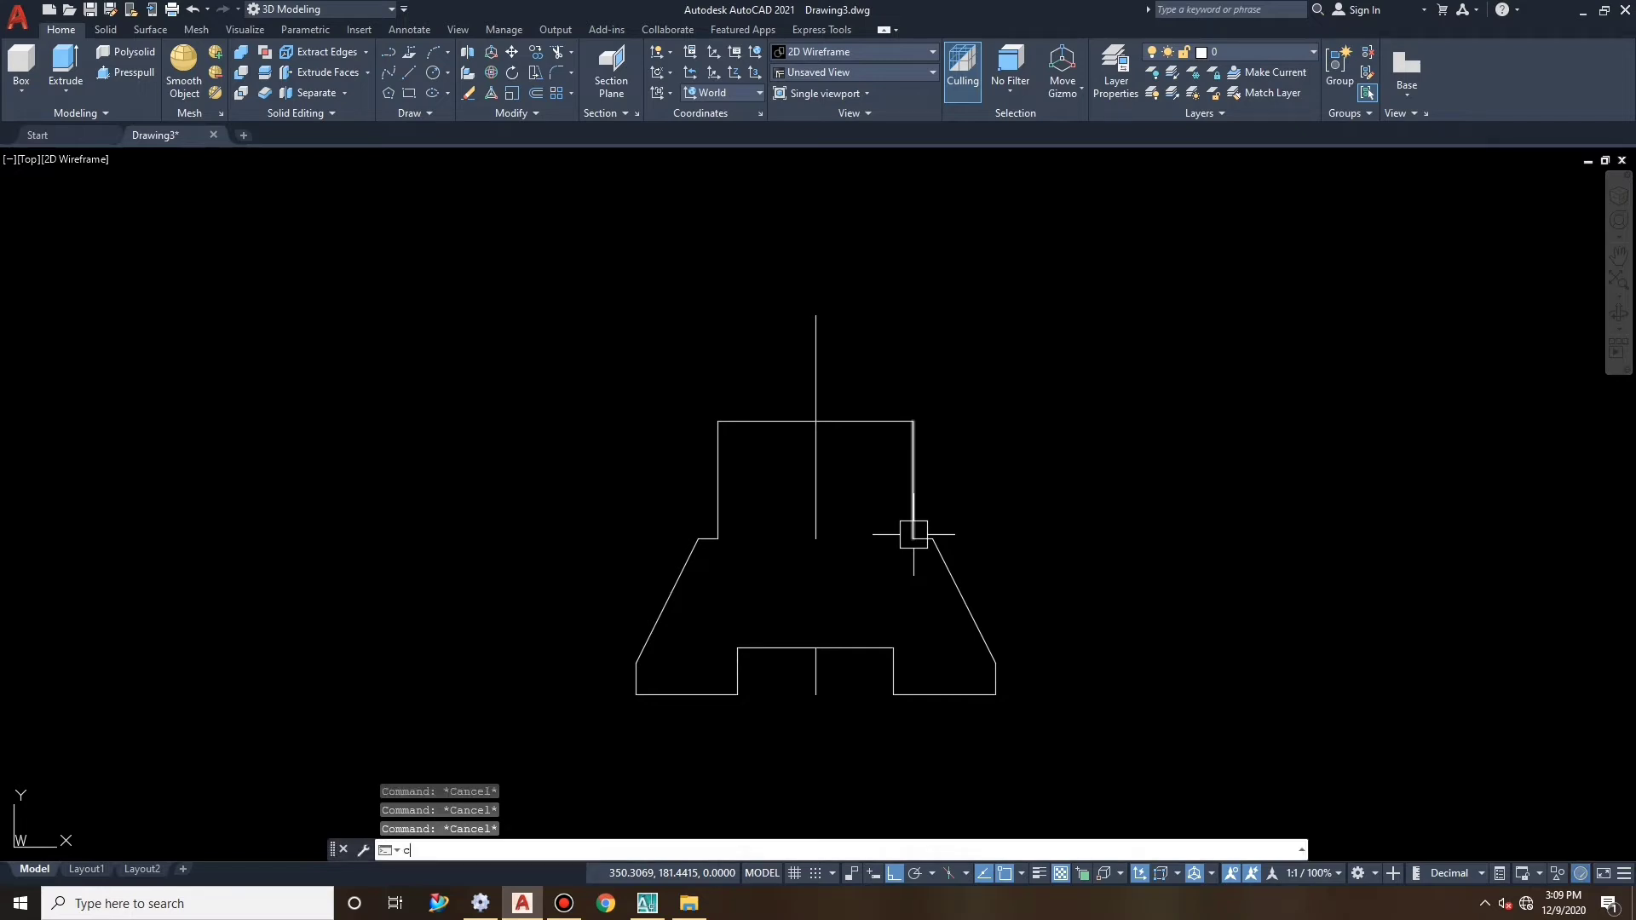
{"action": "key", "text": "Return"}
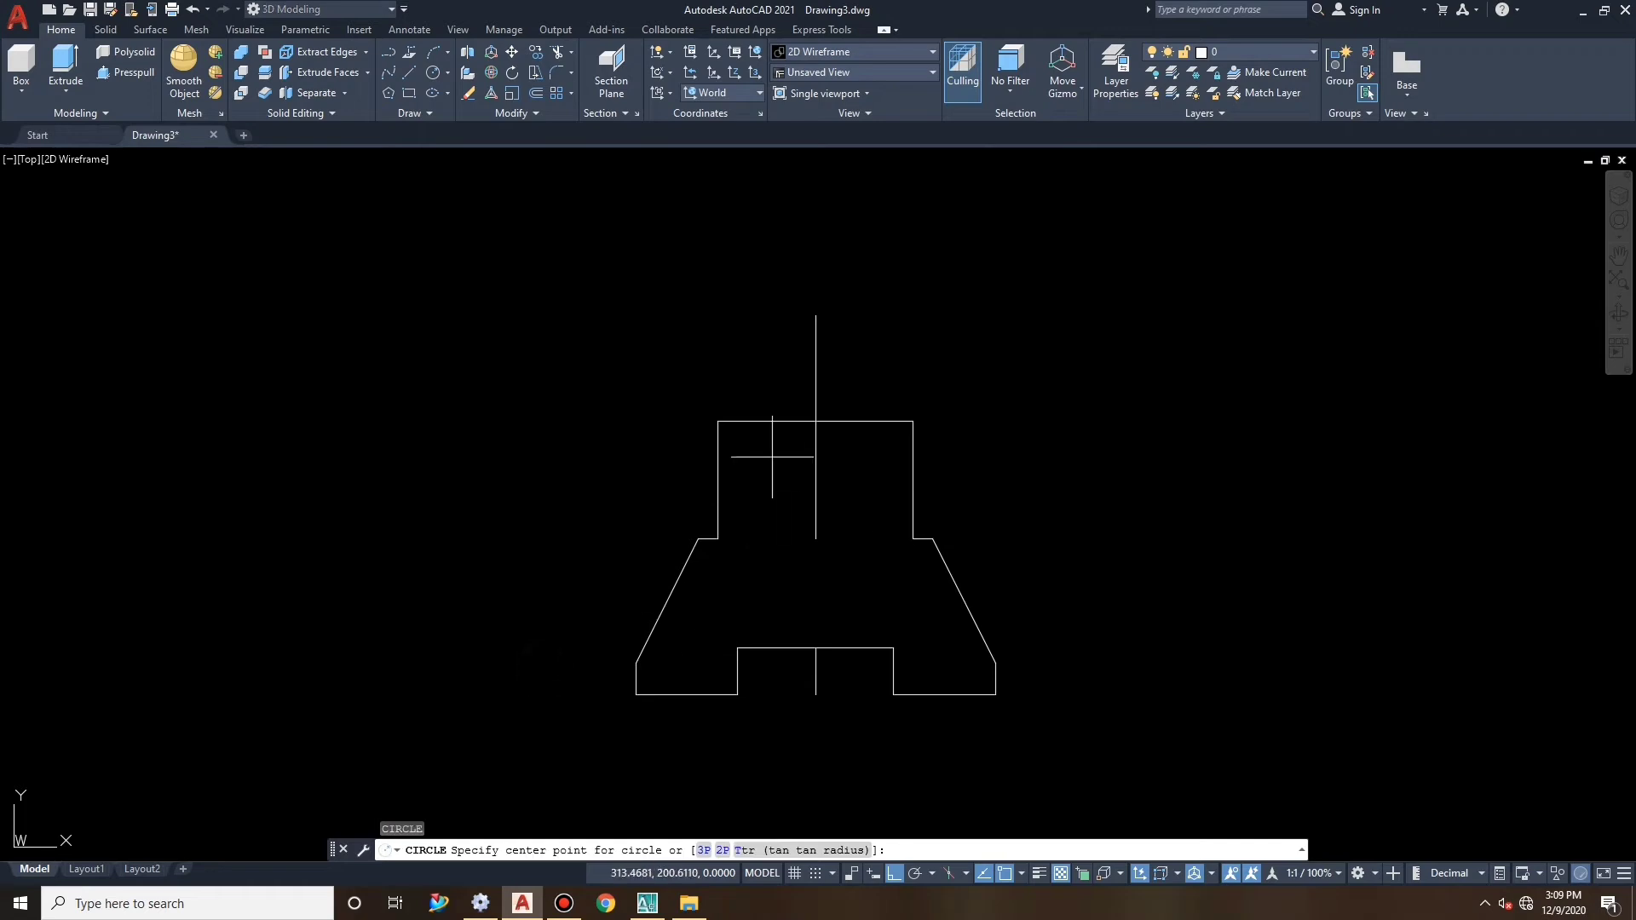
{"action": "left_click", "coordinate": [815, 426]}
{"action": "key", "text": "Escape"}
Draw a circle of radius 15 centred where the centre line crosses the block's top edge.
{"action": "right_click", "coordinate": [805, 388]}
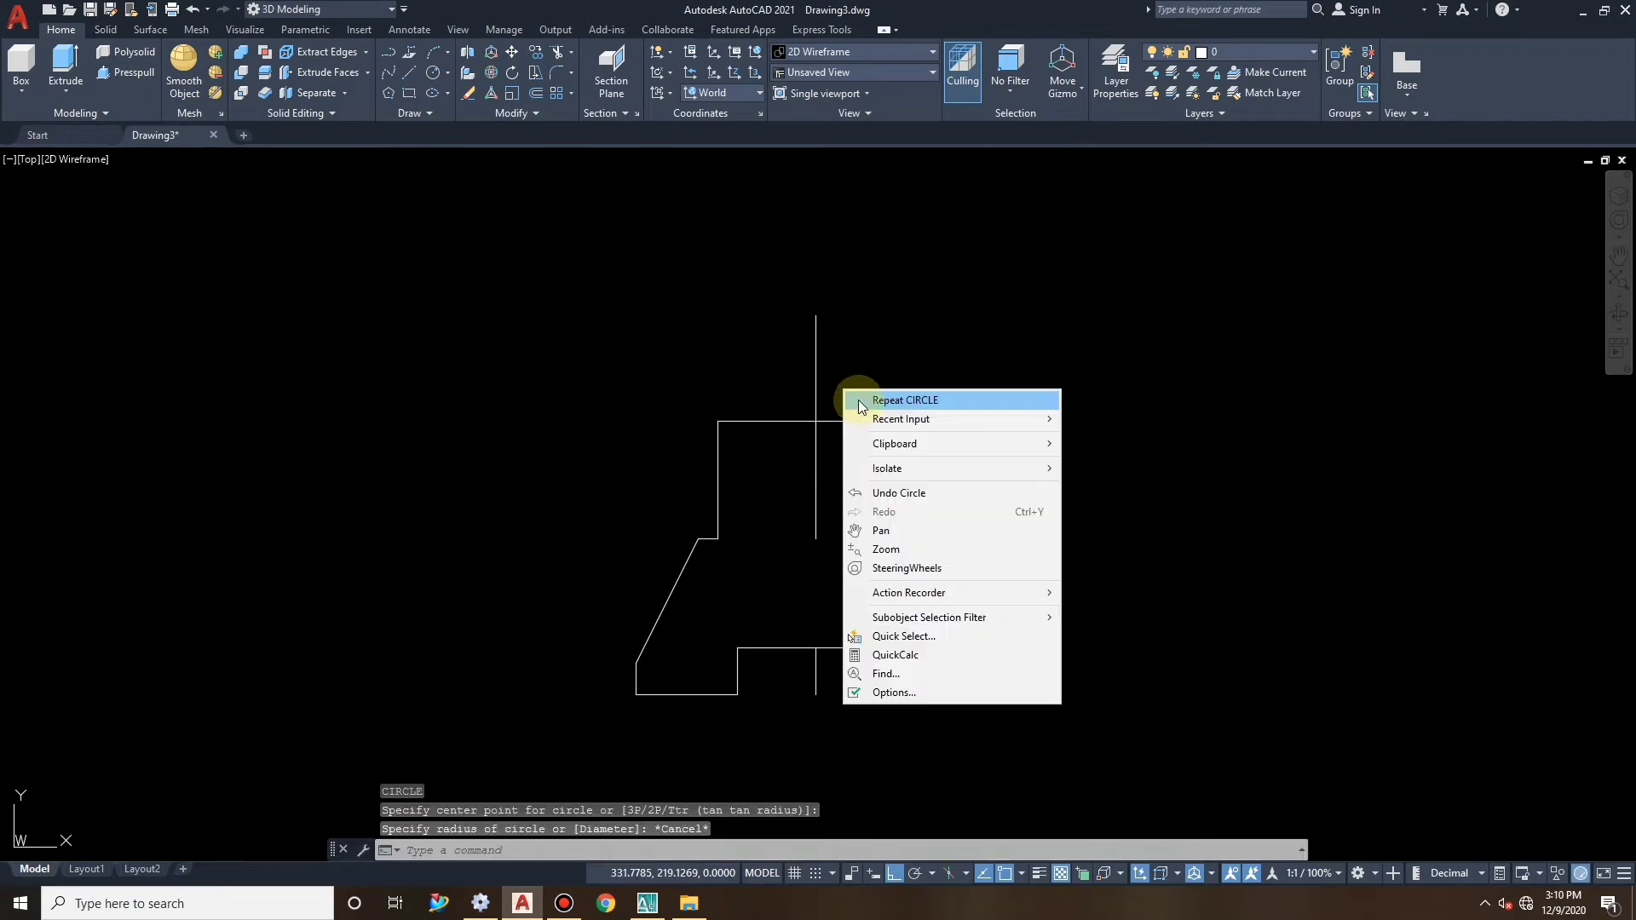
{"action": "left_click", "coordinate": [844, 397]}
{"action": "left_click", "coordinate": [815, 421]}
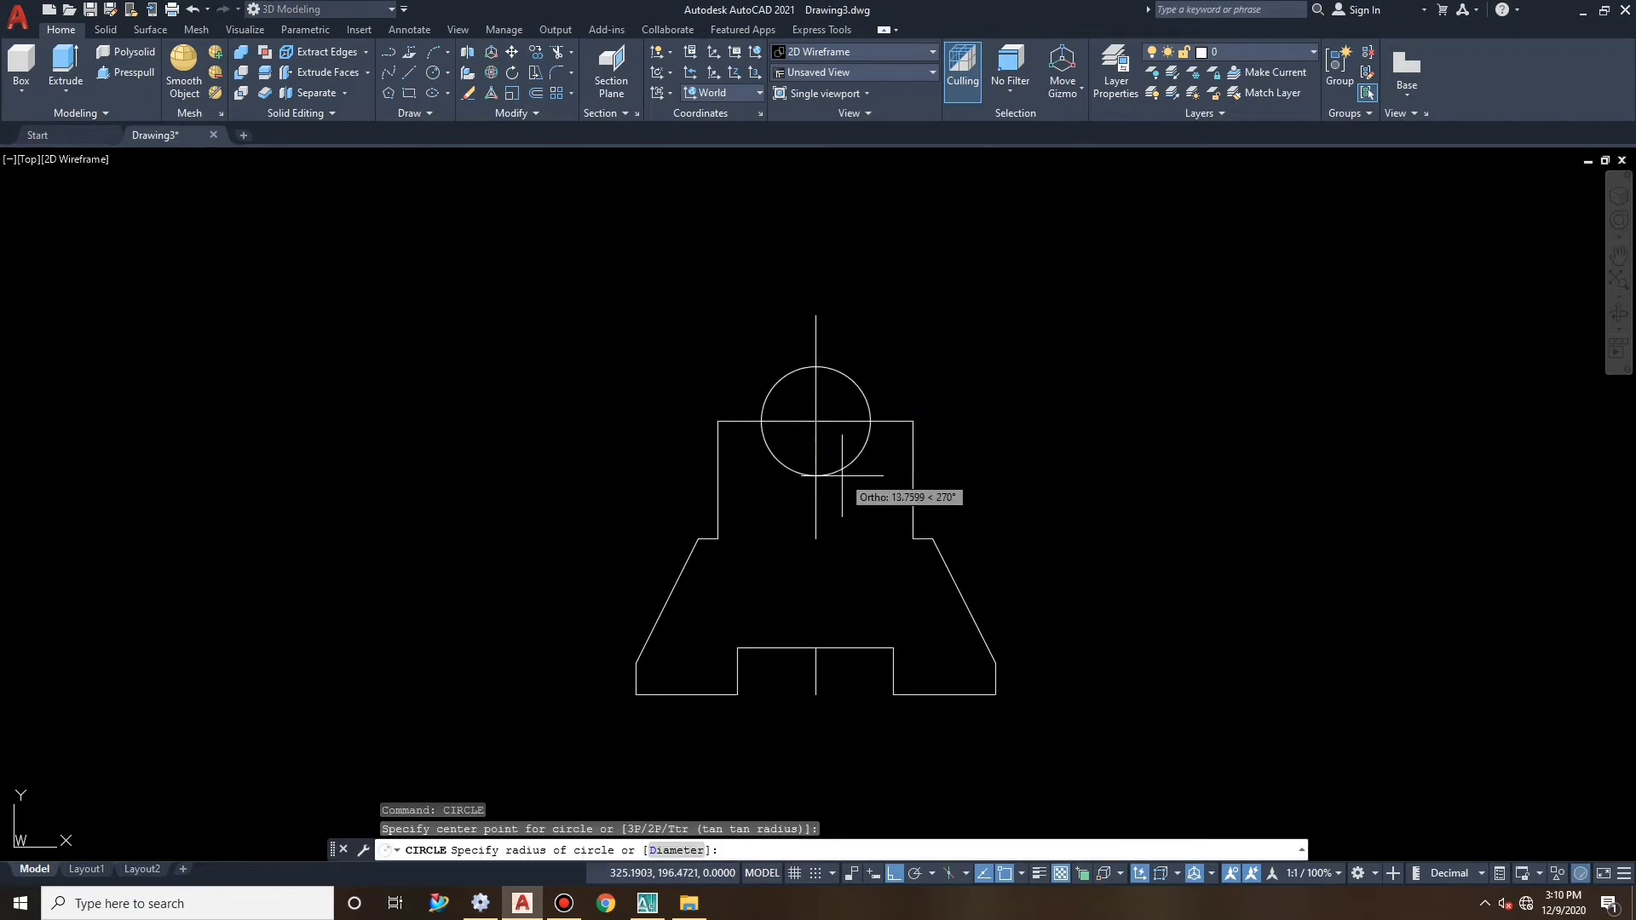
{"action": "type", "text": "15"}
{"action": "key", "text": "Return"}
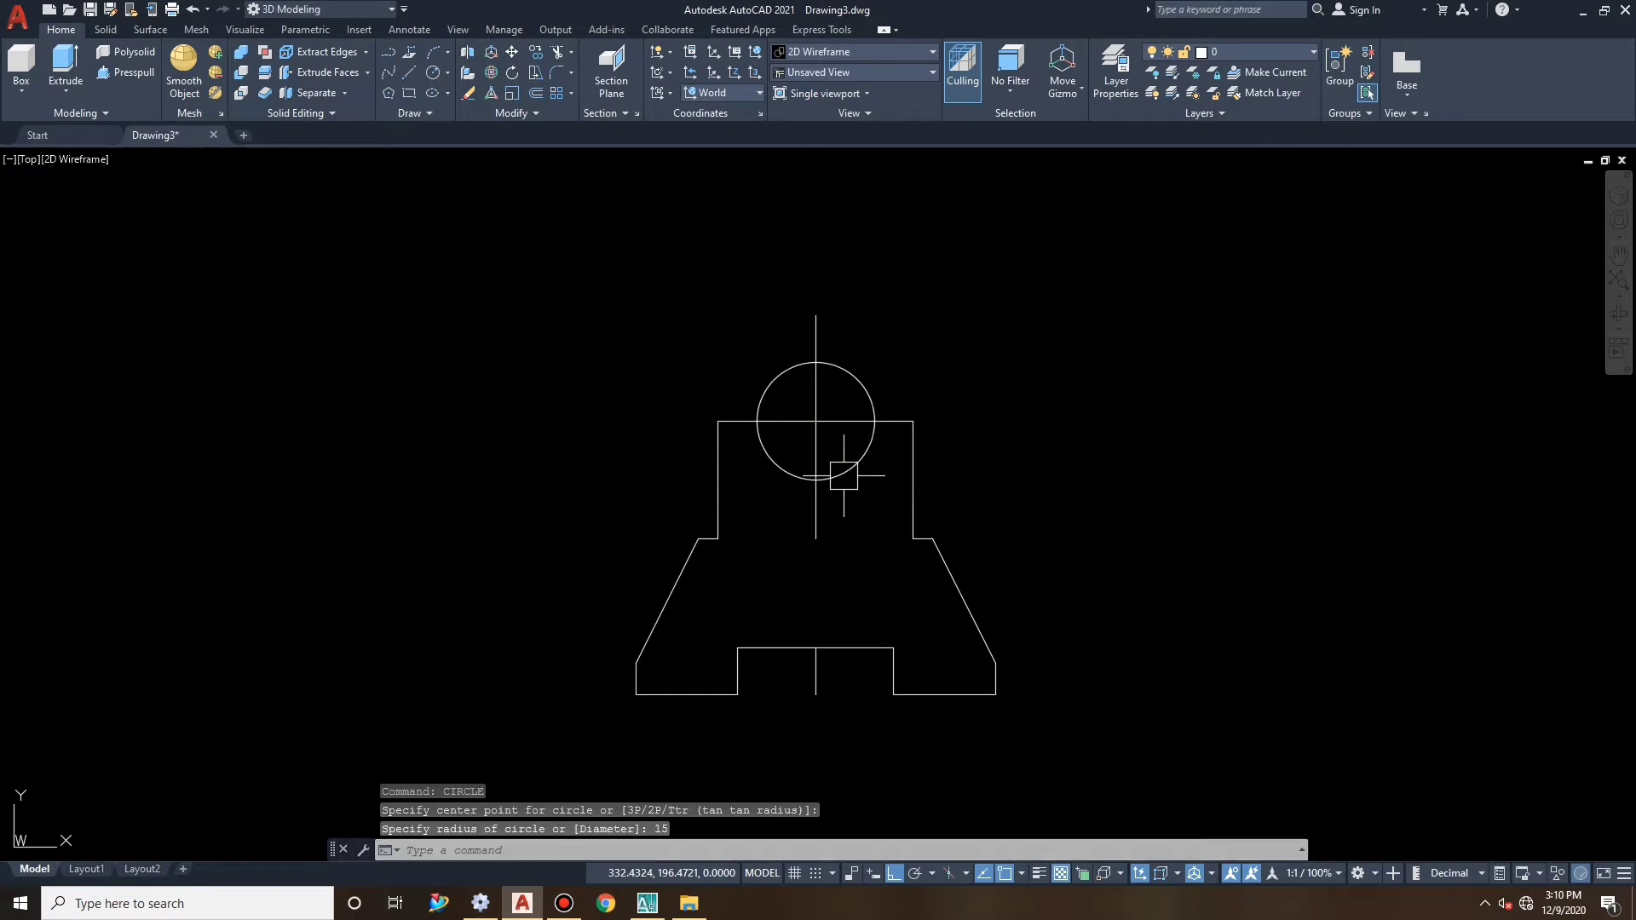
Trim the lower half of the circle and the part of the block's top edge inside it.
{"action": "type", "text": "TR"}
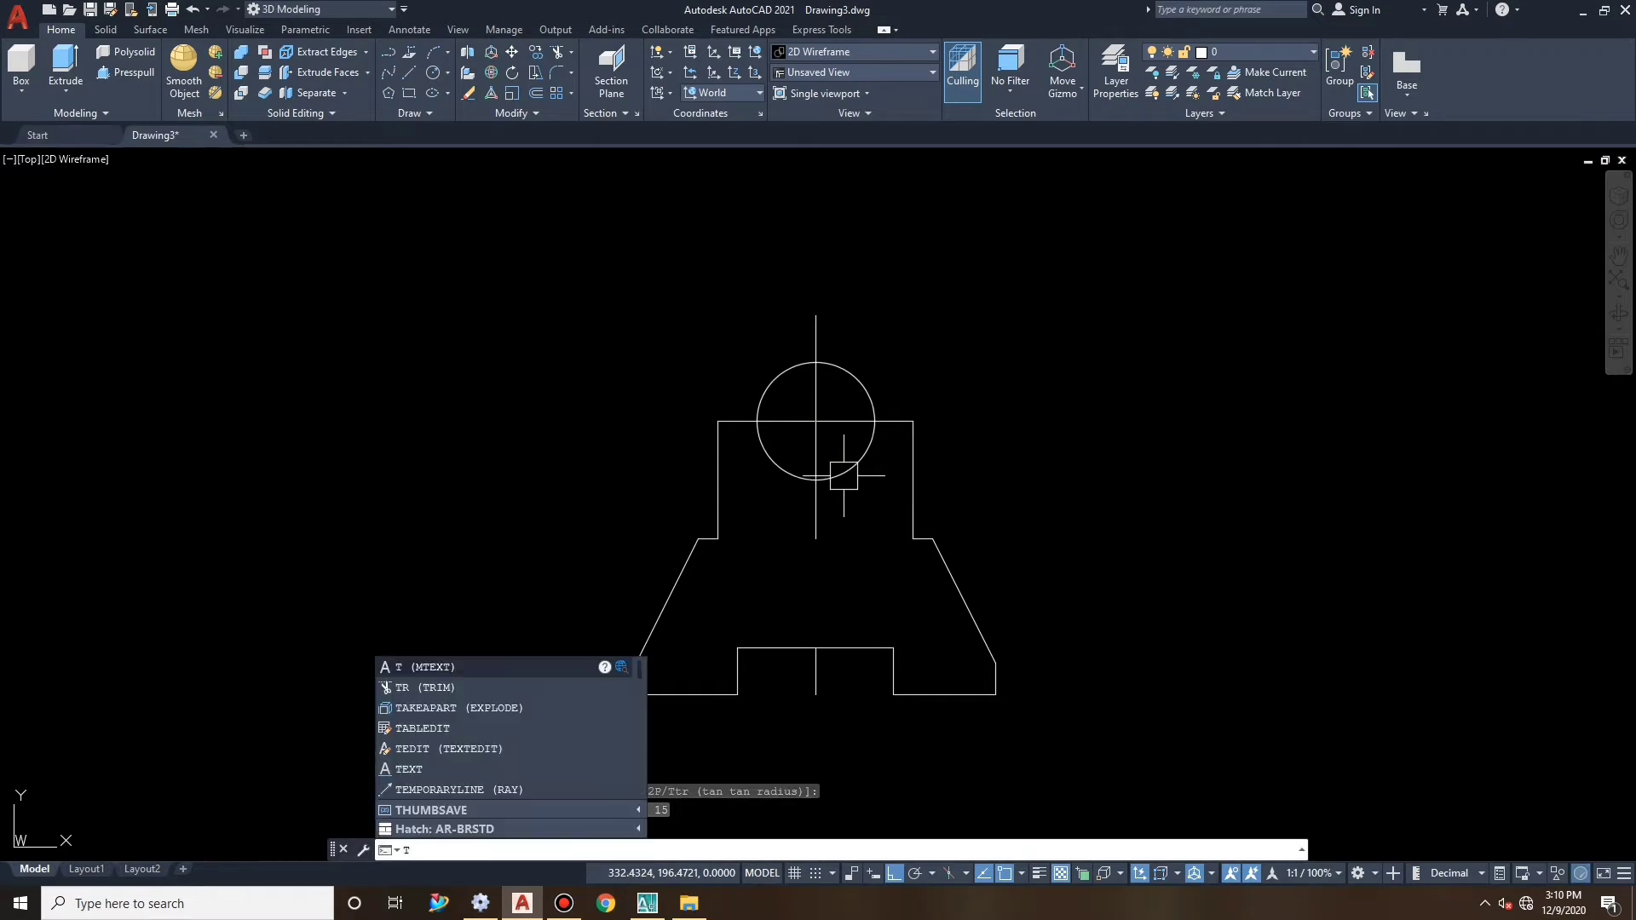
{"action": "left_click", "coordinate": [484, 689]}
{"action": "left_click", "coordinate": [846, 473]}
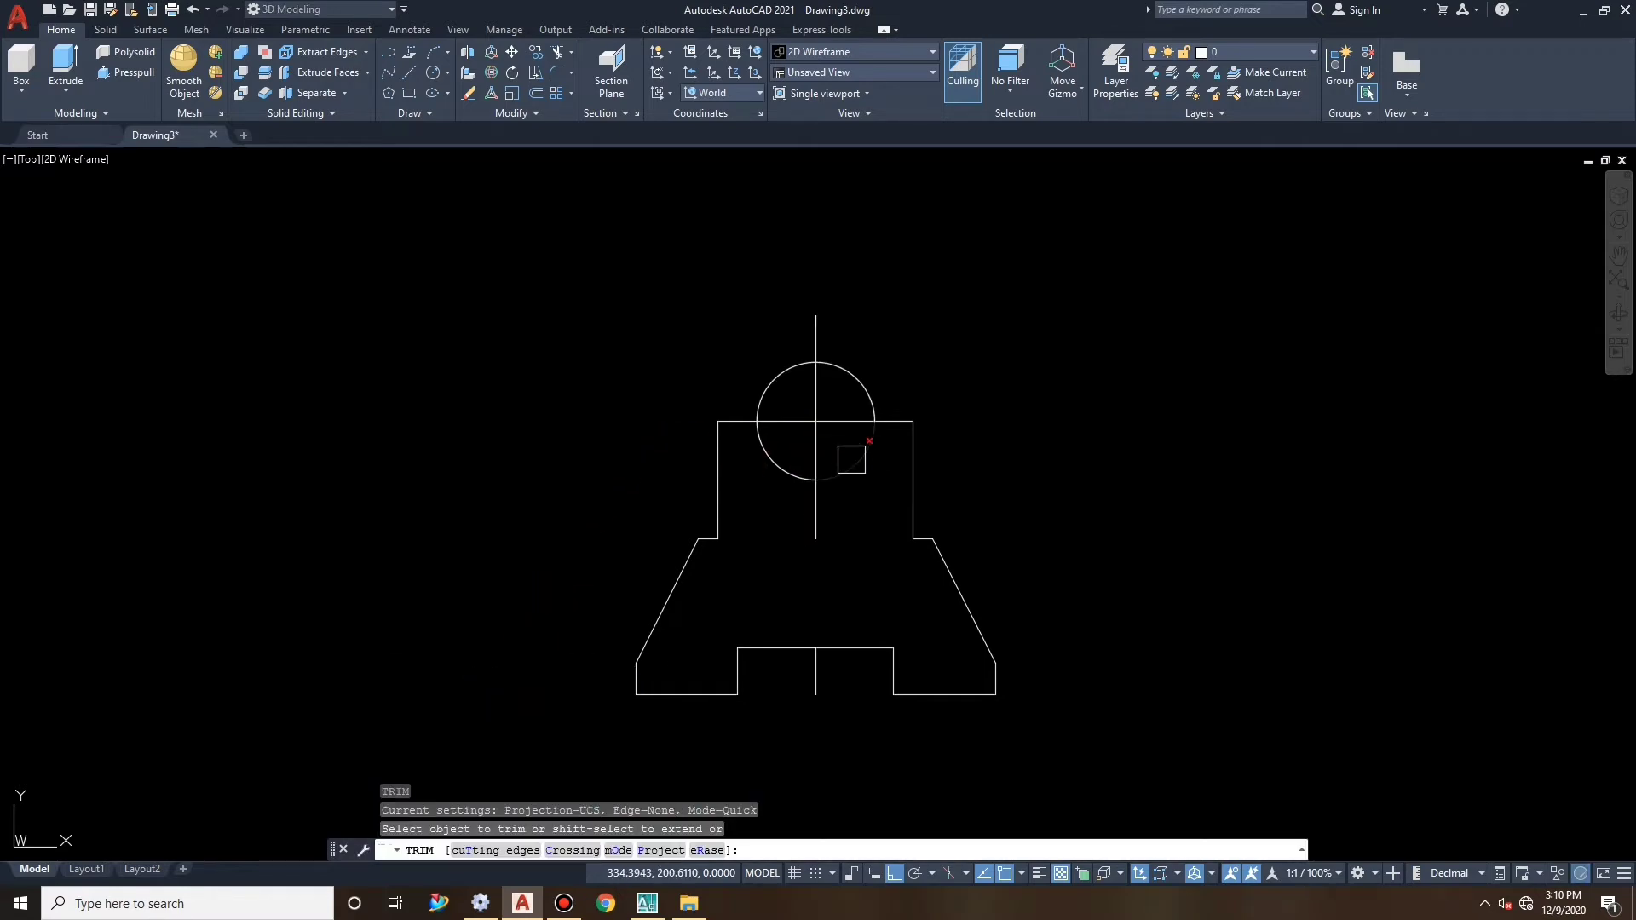
{"action": "left_click", "coordinate": [790, 474]}
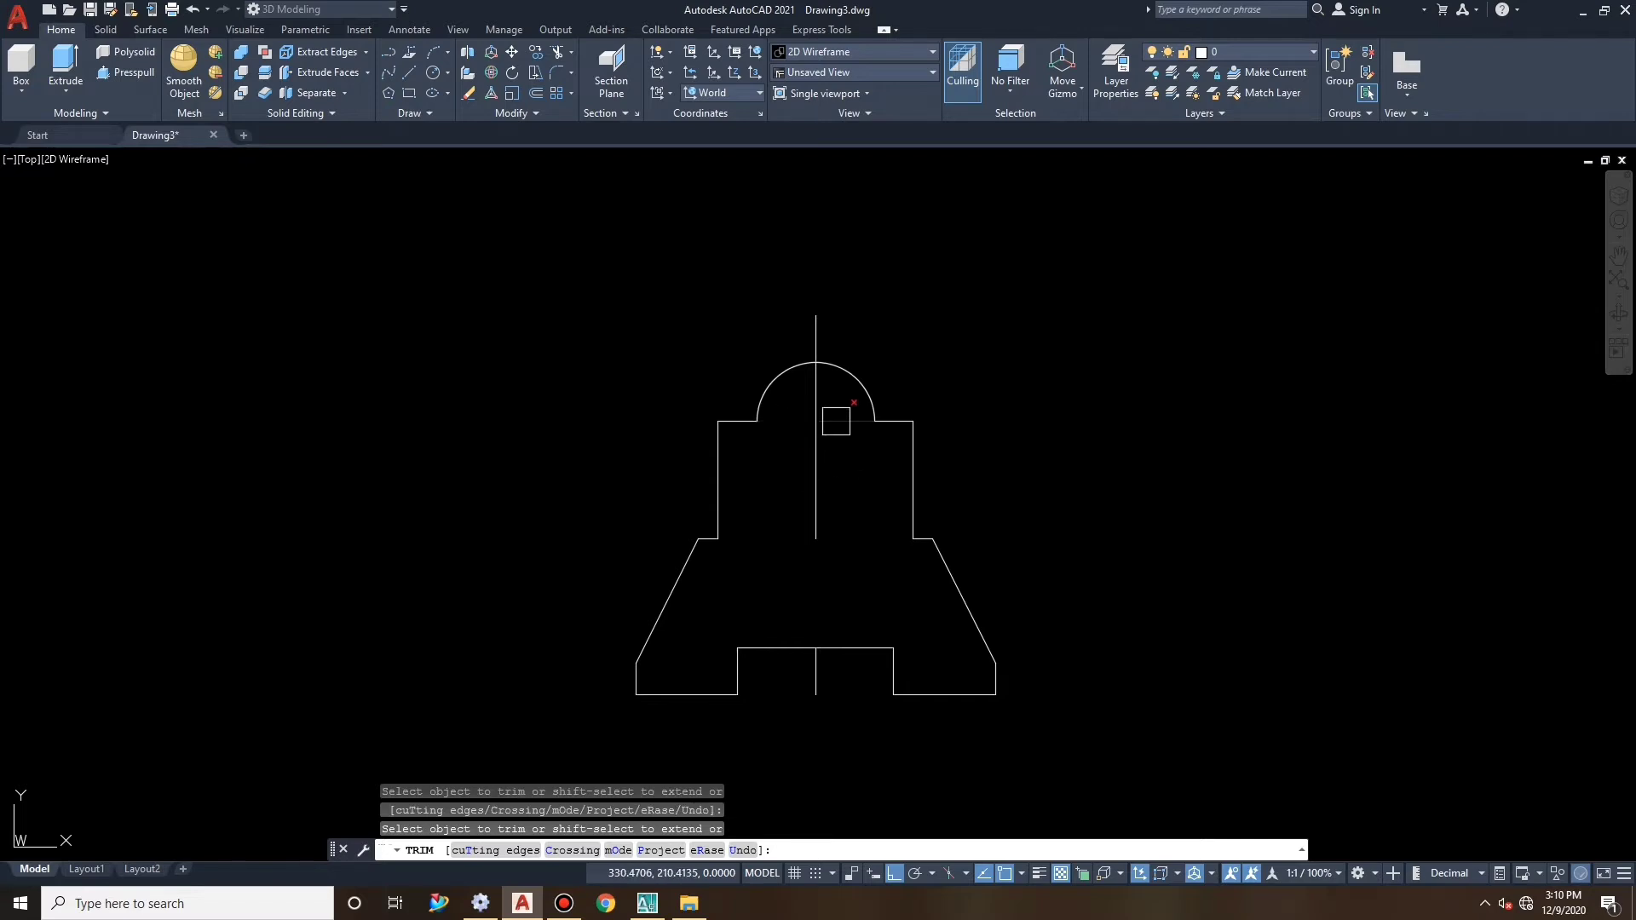
{"action": "key", "text": "Escape"}
{"action": "key", "text": "Escape"}
Erase the centre line and its remaining short piece in the base notch.
{"action": "left_click", "coordinate": [816, 443]}
{"action": "type", "text": "e"}
{"action": "key", "text": "Return"}
{"action": "scroll", "coordinate": [843, 476], "scroll_direction": "down", "scroll_amount": 2}
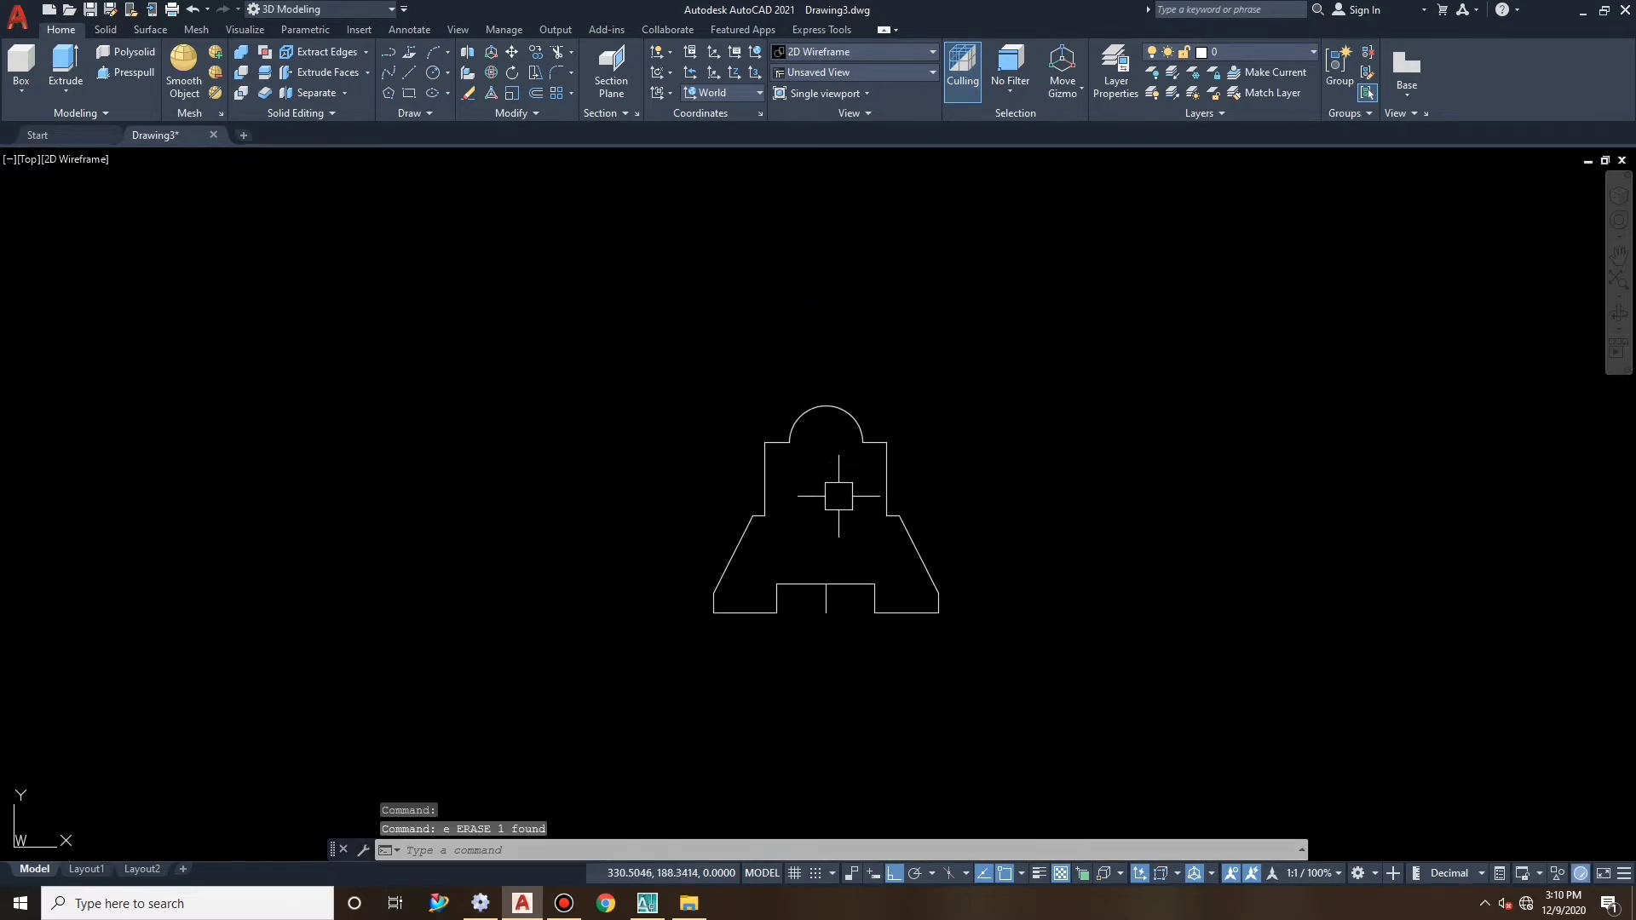
{"action": "key", "text": "Escape"}
{"action": "key", "text": "Escape"}
{"action": "key", "text": "Escape"}
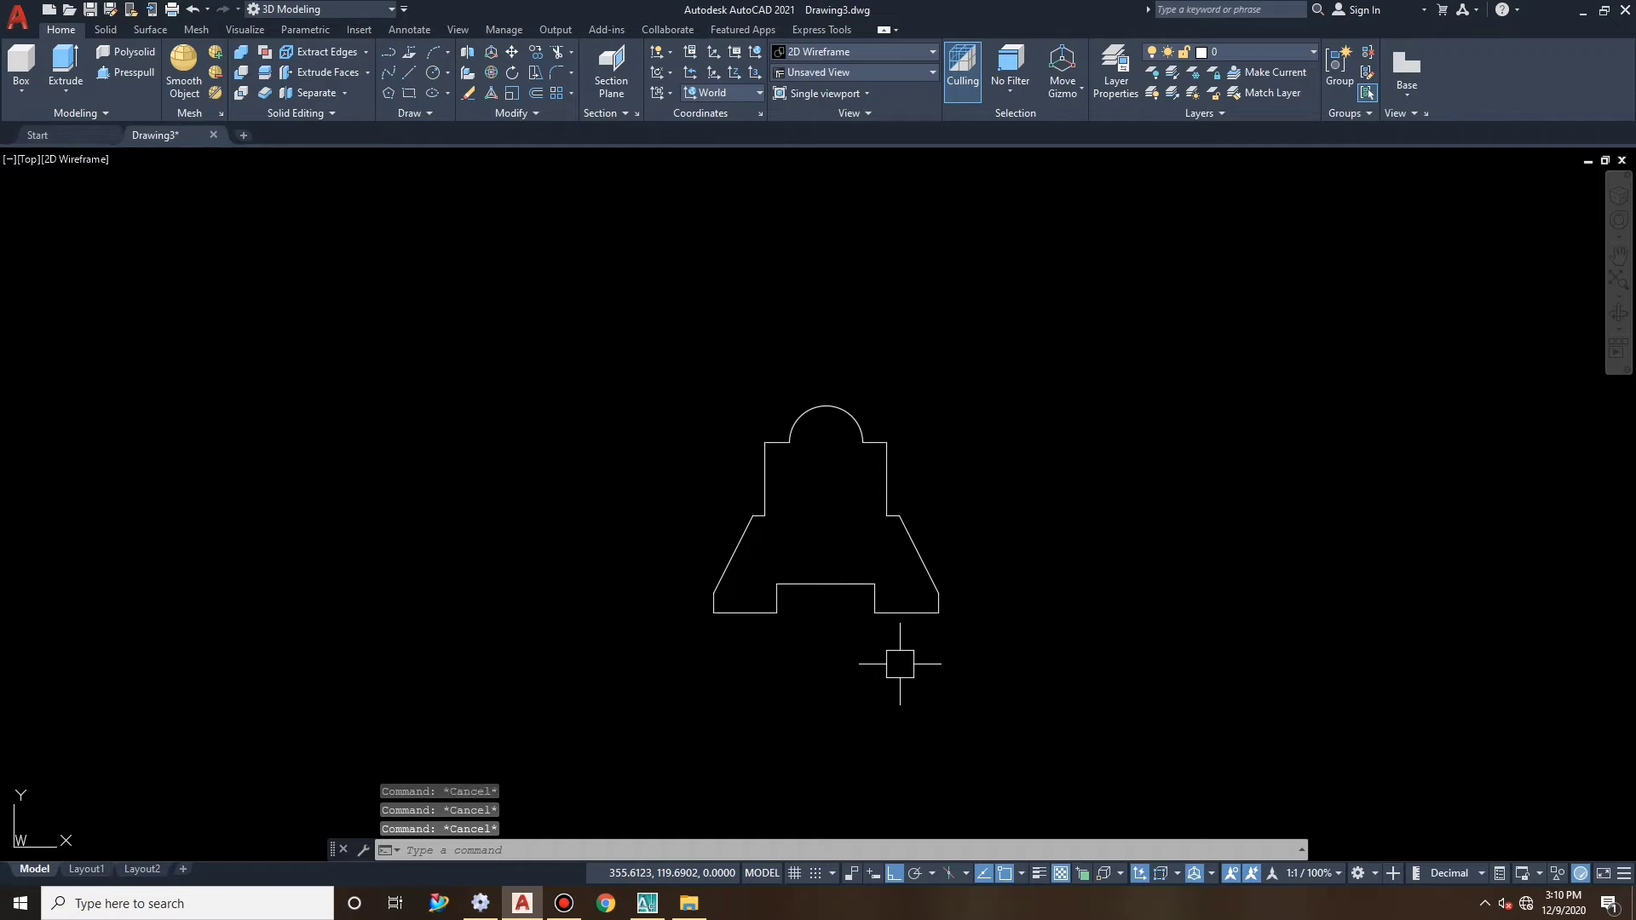
Convert the top arc to a polyline and join the whole outline into it with PEDIT.
{"action": "type", "text": "pe"}
{"action": "key", "text": "Return"}
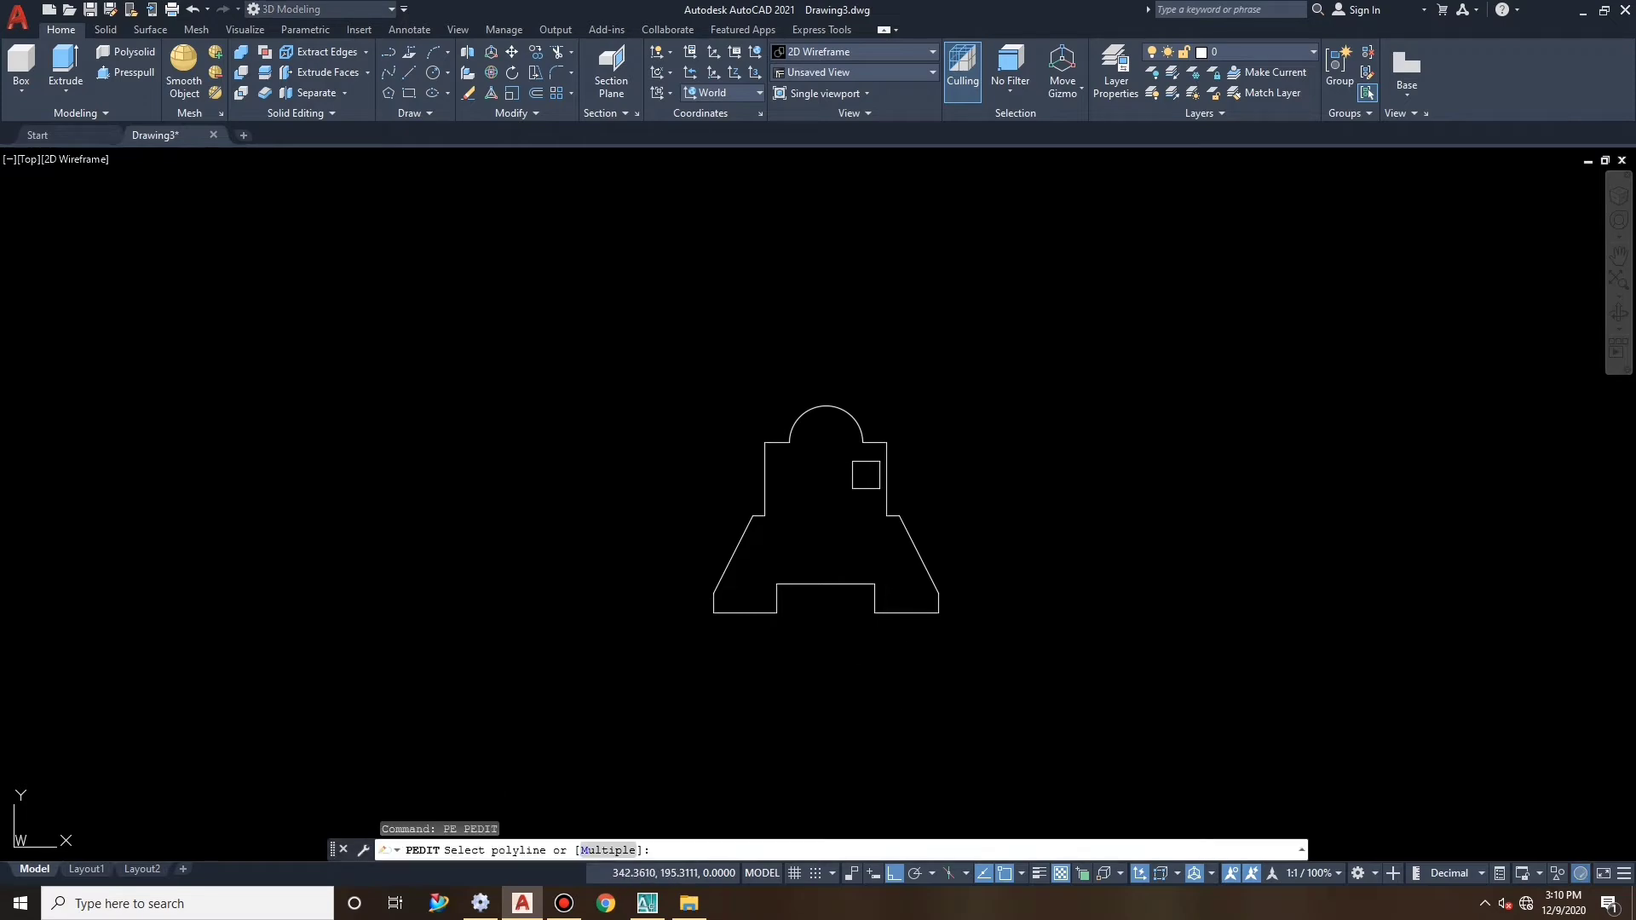
{"action": "left_click", "coordinate": [839, 408]}
{"action": "key", "text": "Return"}
{"action": "right_click", "coordinate": [844, 375]}
{"action": "left_click", "coordinate": [886, 445]}
{"action": "left_click", "coordinate": [874, 442]}
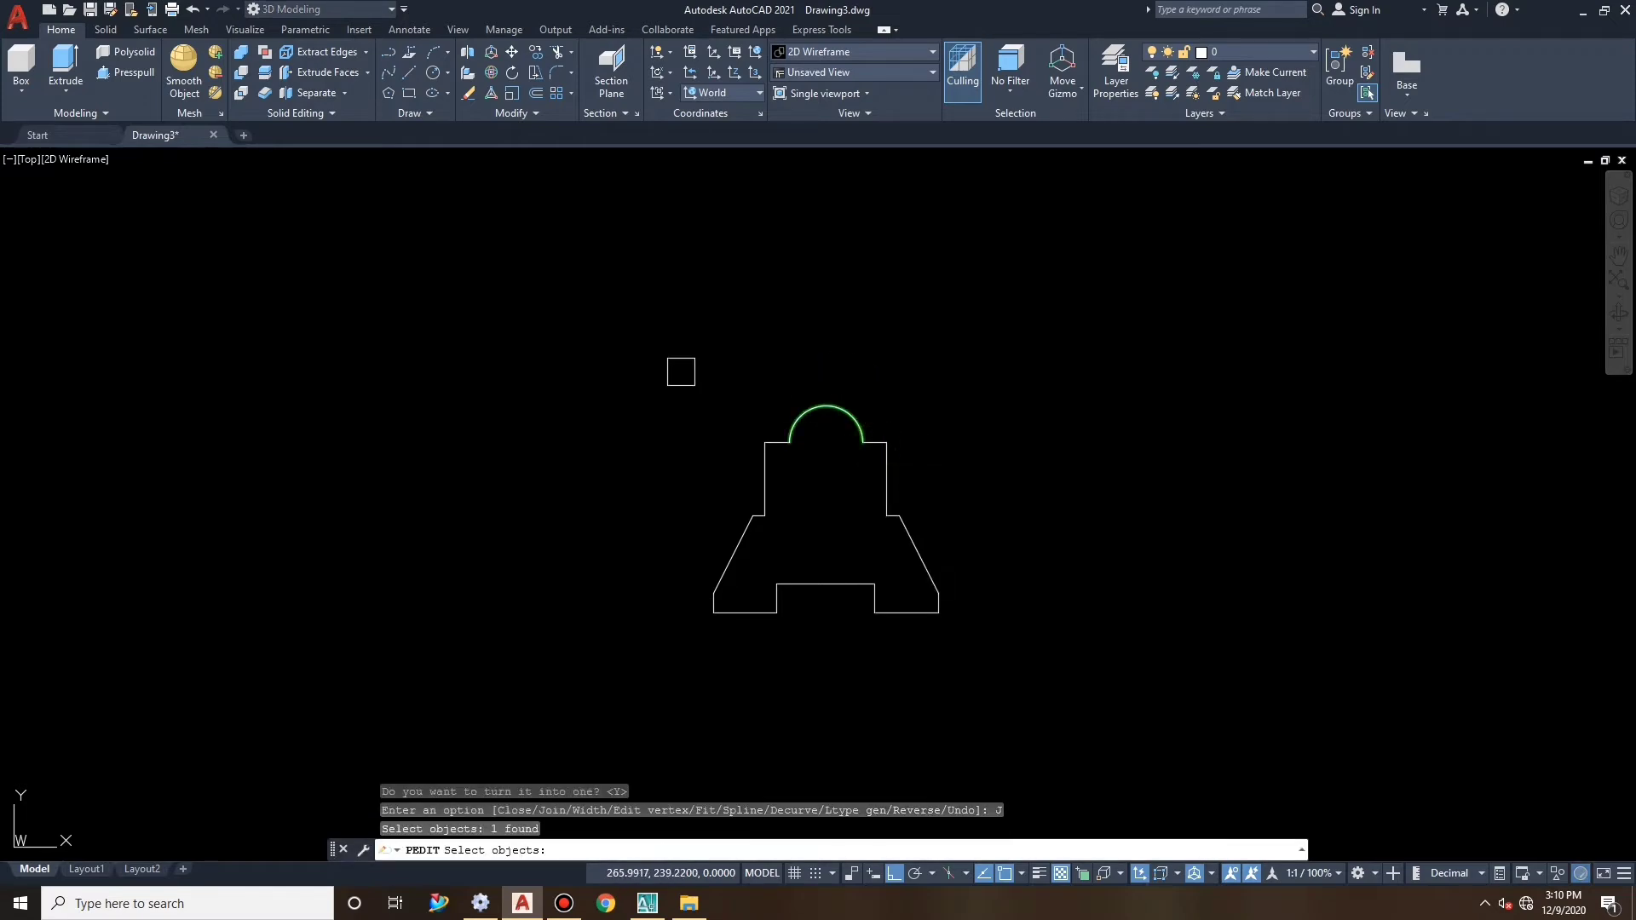
{"action": "left_click", "coordinate": [681, 371]}
{"action": "left_click", "coordinate": [1031, 669]}
{"action": "key", "text": "Return"}
{"action": "key", "text": "Escape"}
{"action": "key", "text": "Escape"}
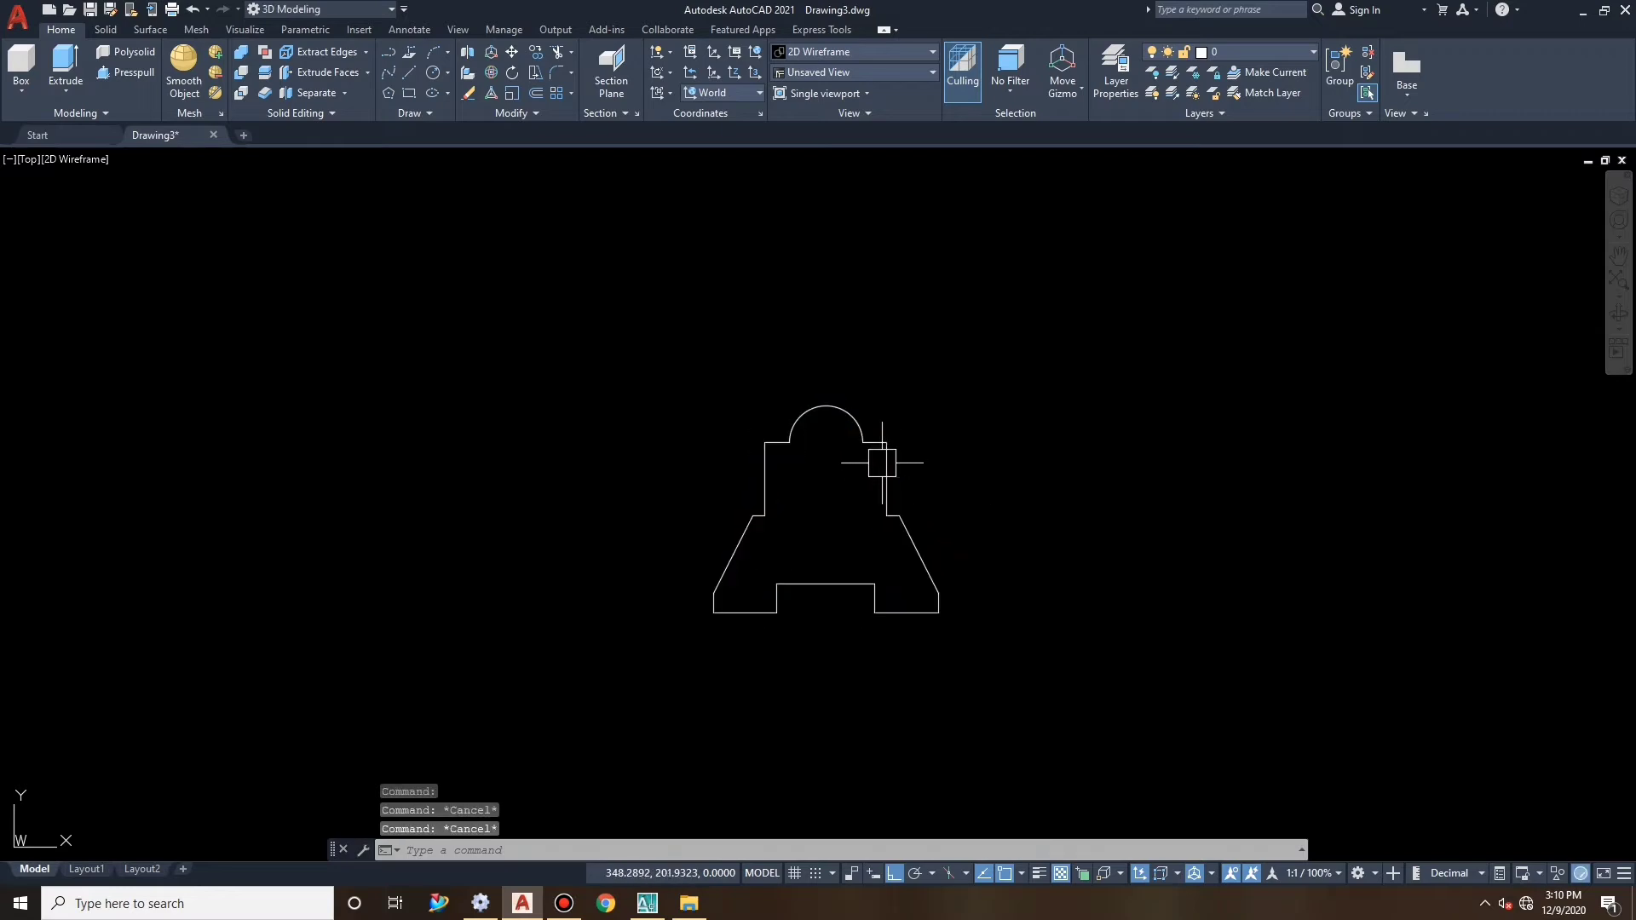
Switch to the SW Isometric view and rotate the joined outline upright about the X axis with 3D Rotate.
{"action": "scroll", "coordinate": [815, 572], "scroll_direction": "down", "scroll_amount": 3}
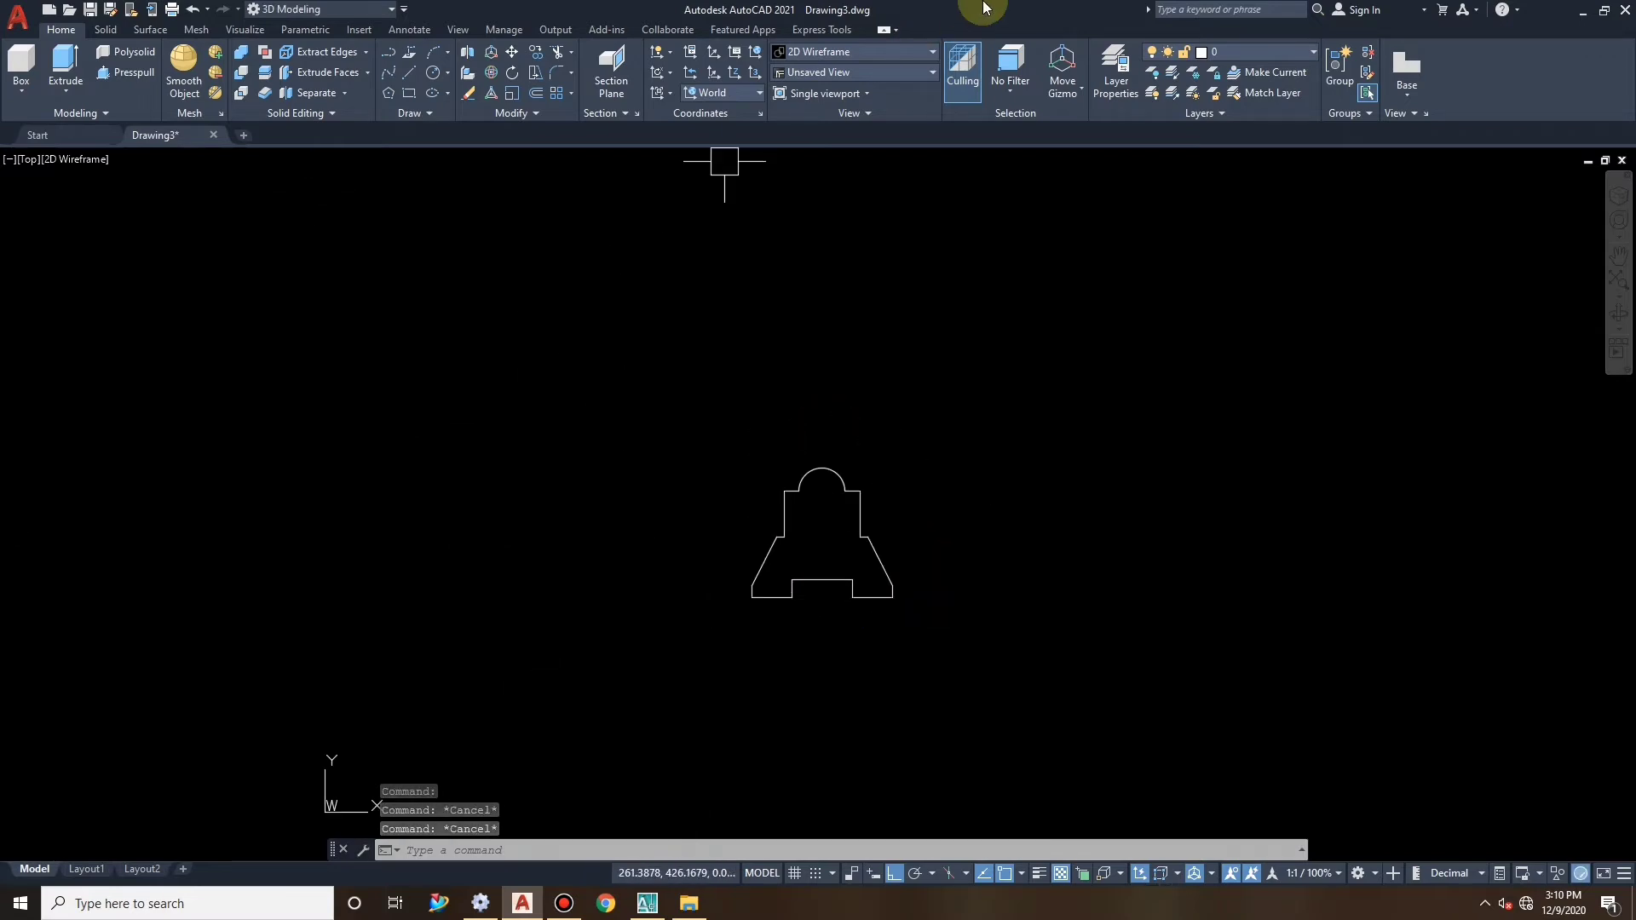
{"action": "left_click", "coordinate": [887, 75]}
{"action": "left_click", "coordinate": [872, 194]}
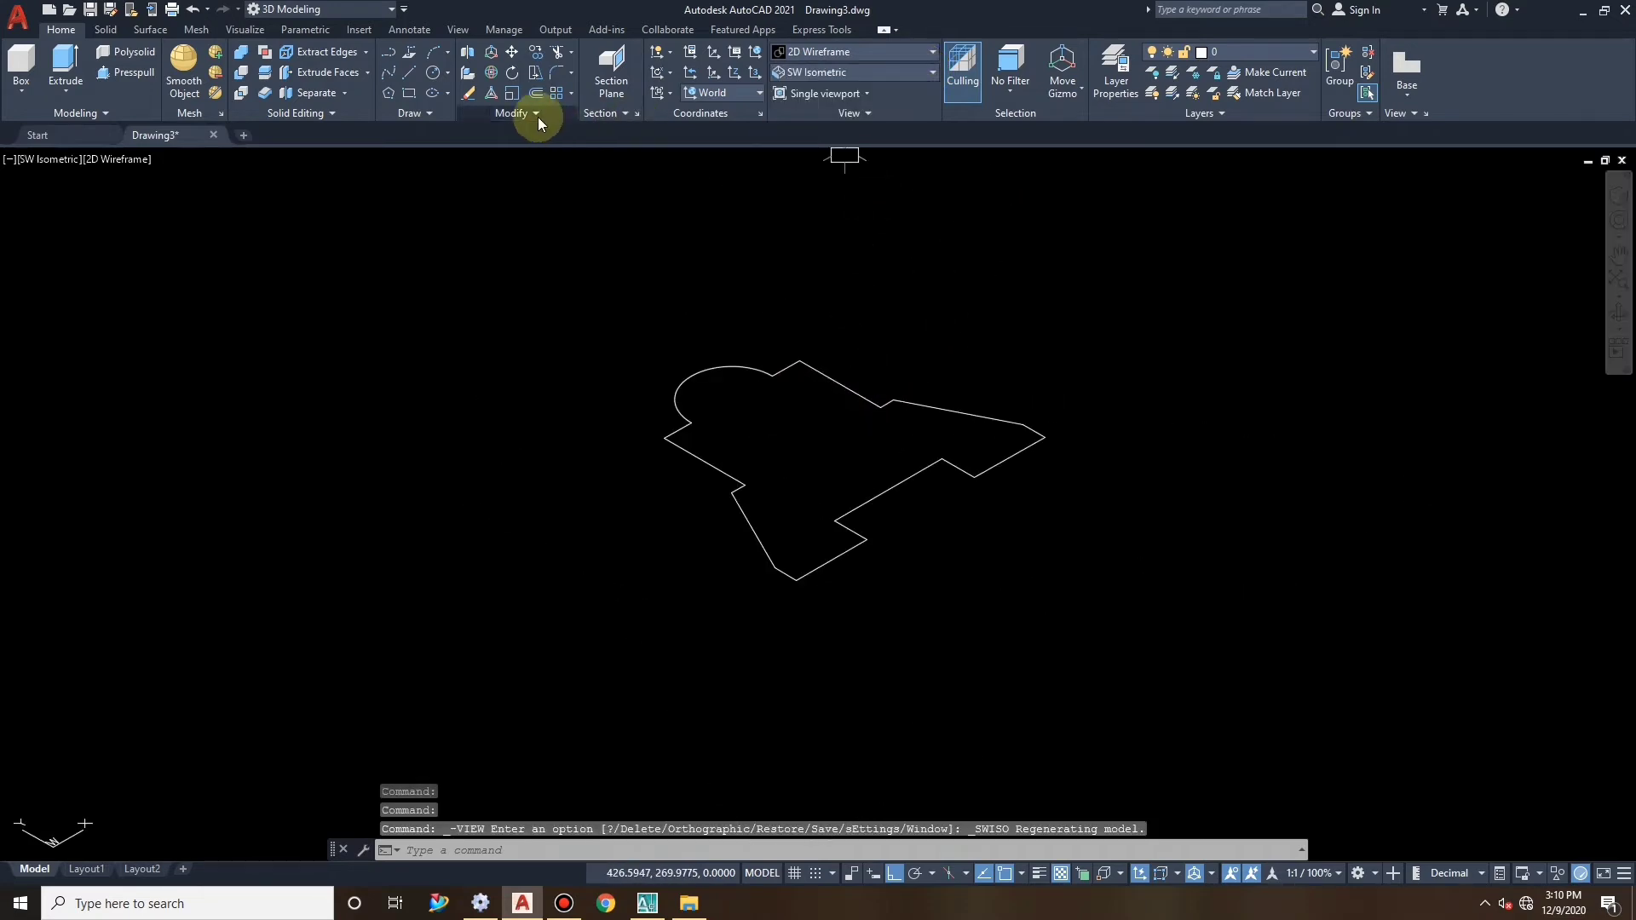
{"action": "left_click", "coordinate": [491, 71]}
{"action": "left_click", "coordinate": [798, 357]}
{"action": "key", "text": "Return"}
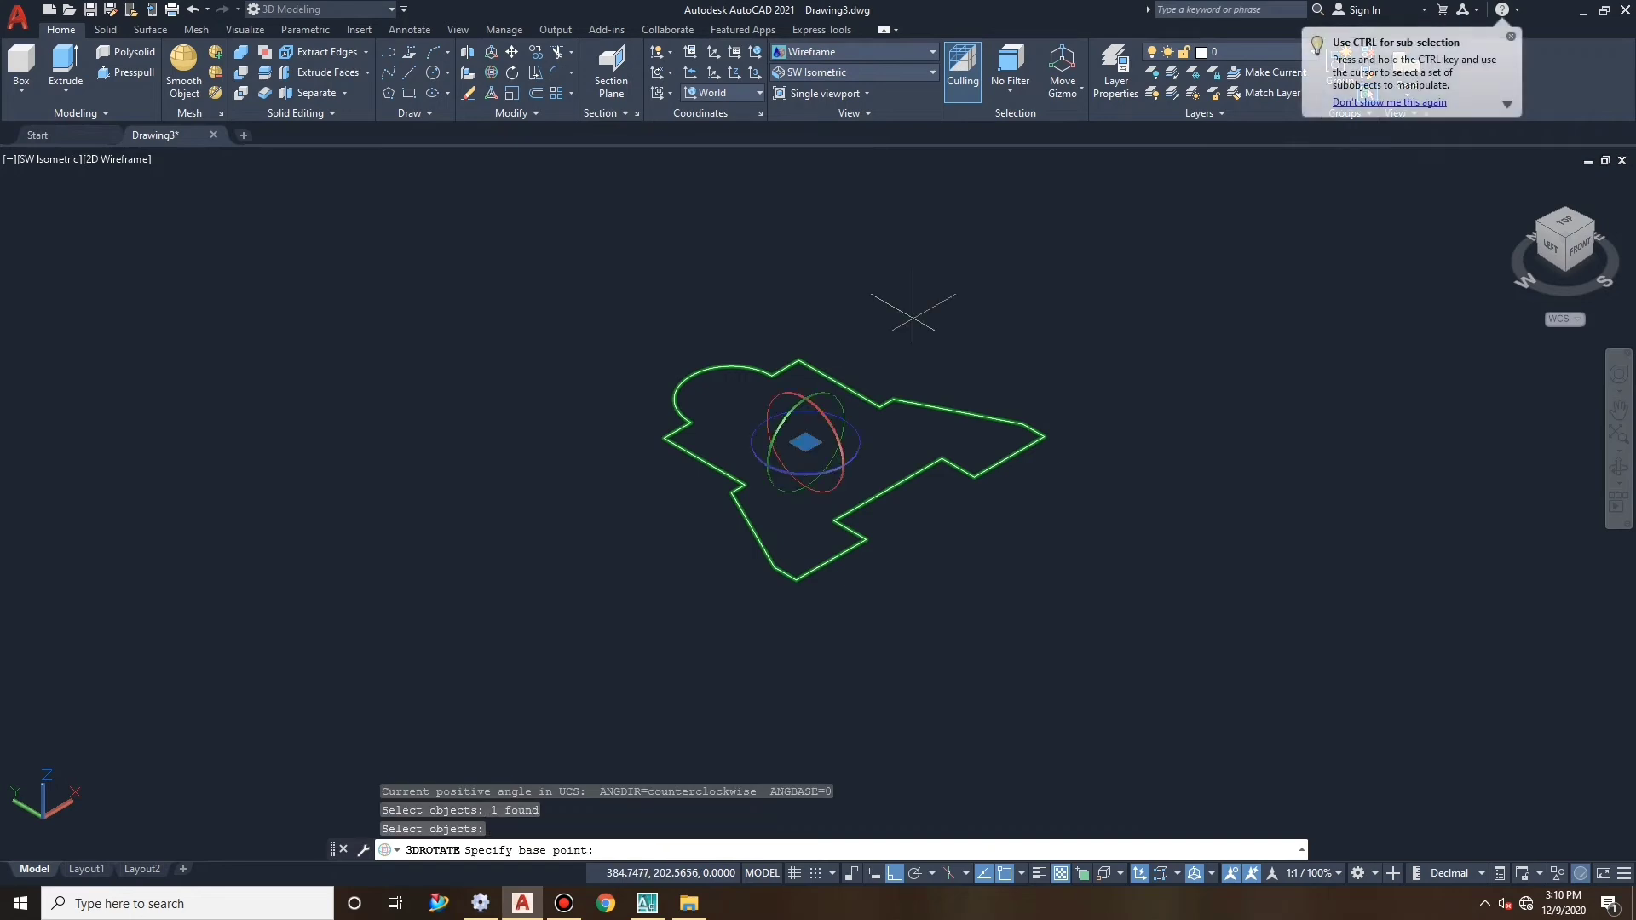
{"action": "left_click", "coordinate": [833, 423]}
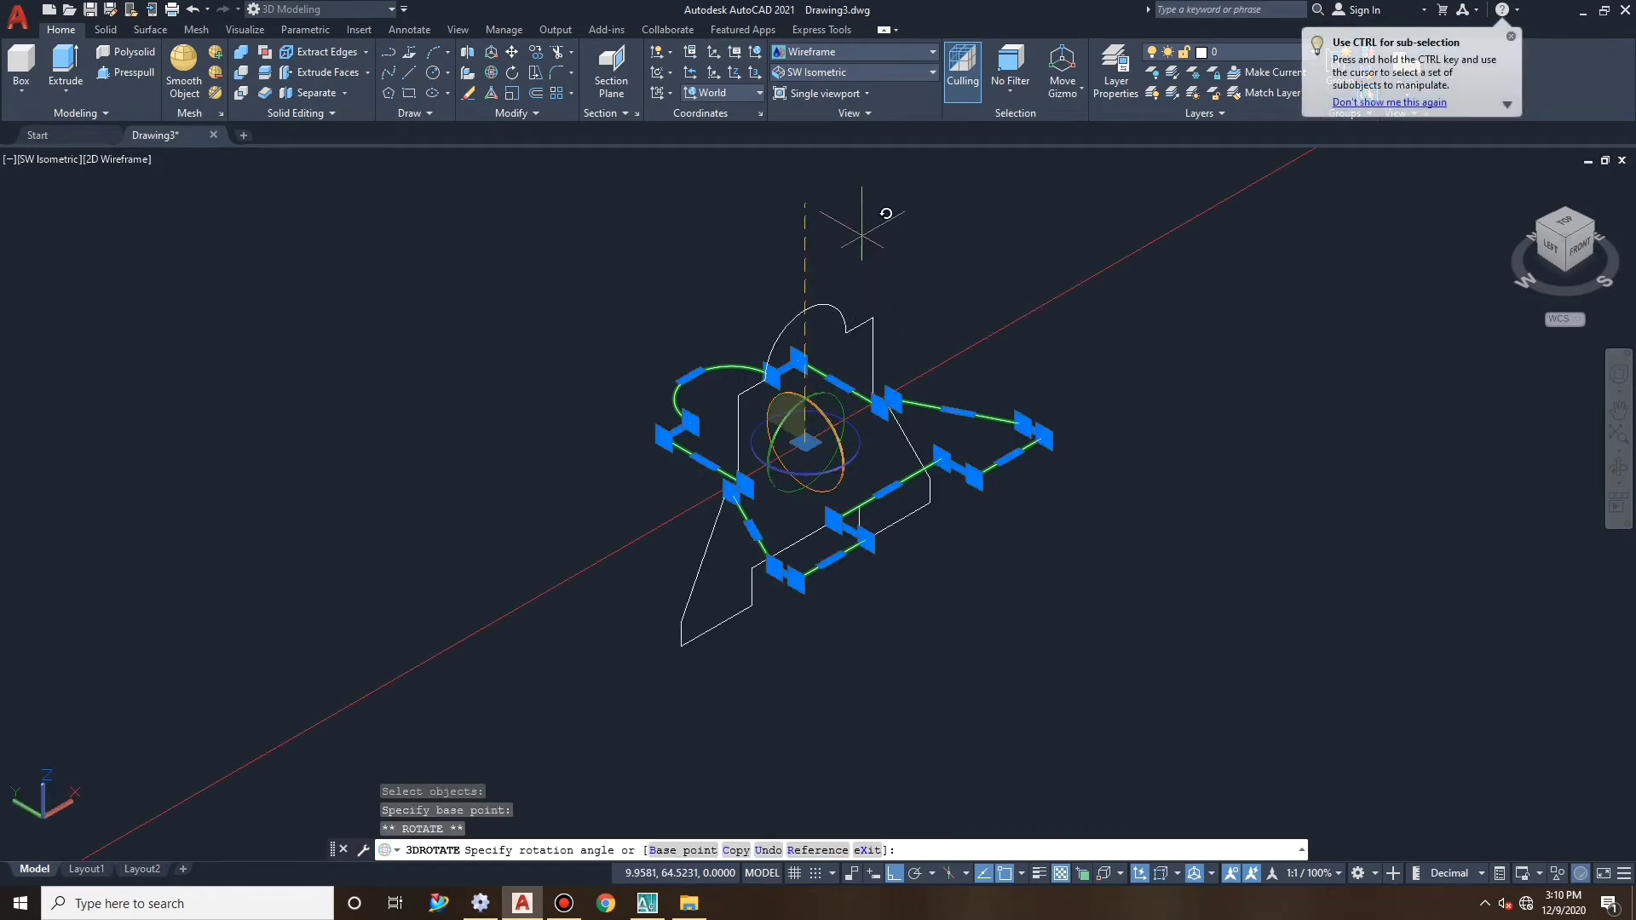
{"action": "left_click", "coordinate": [867, 236]}
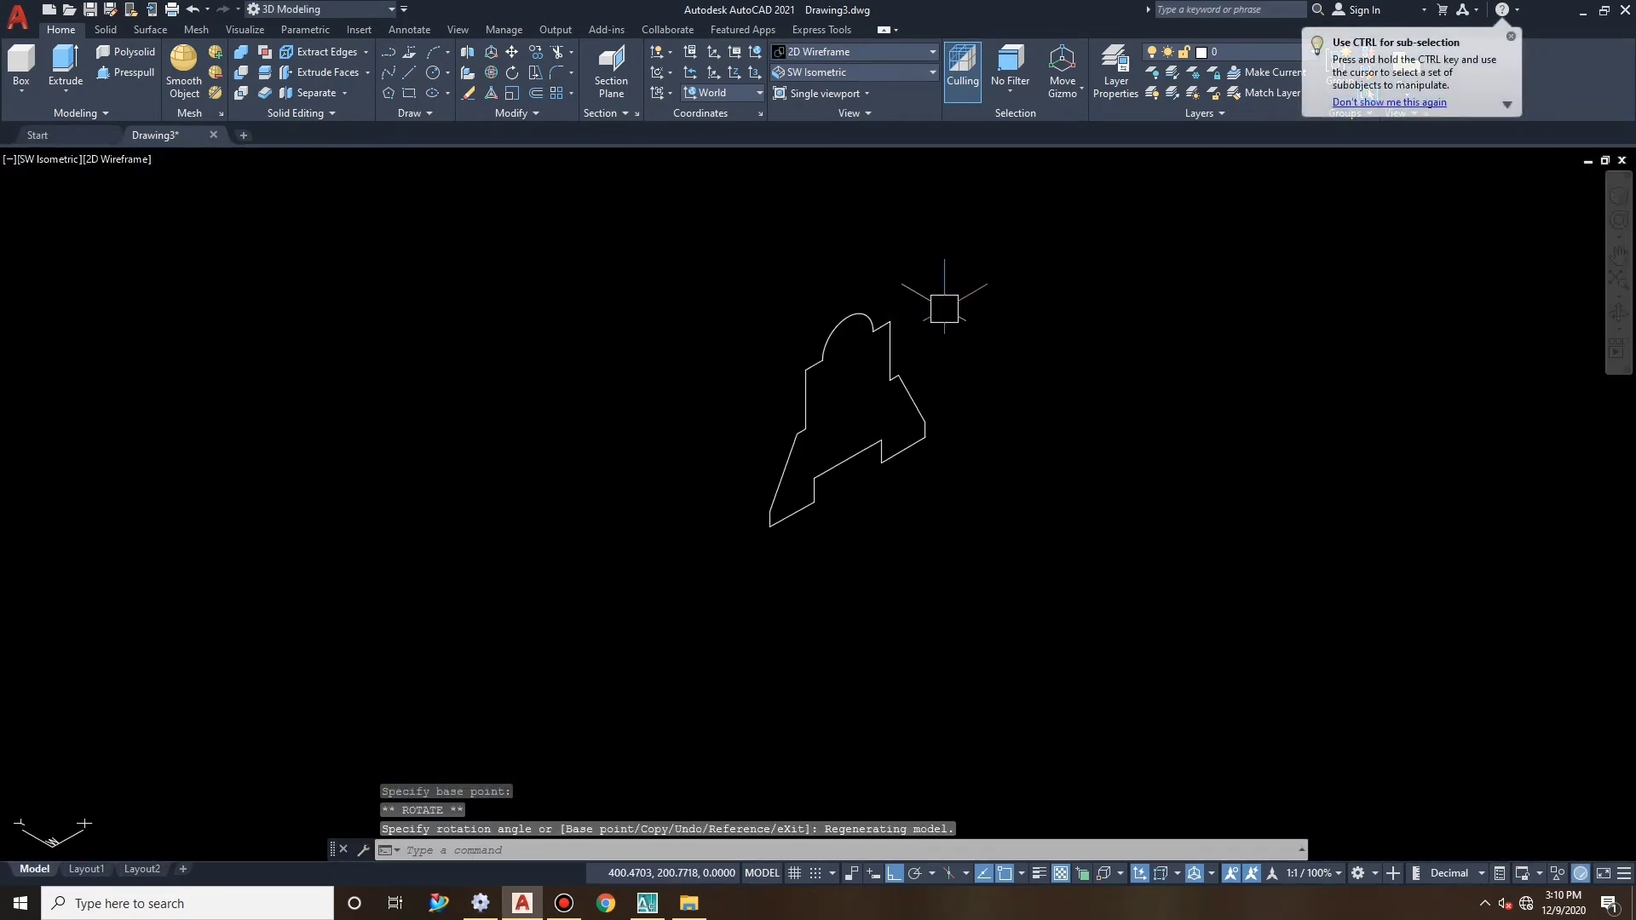
Undo the previous extrusion and extrude the upright profile by -50 into a solid.
{"action": "key", "text": "ctrl+z"}
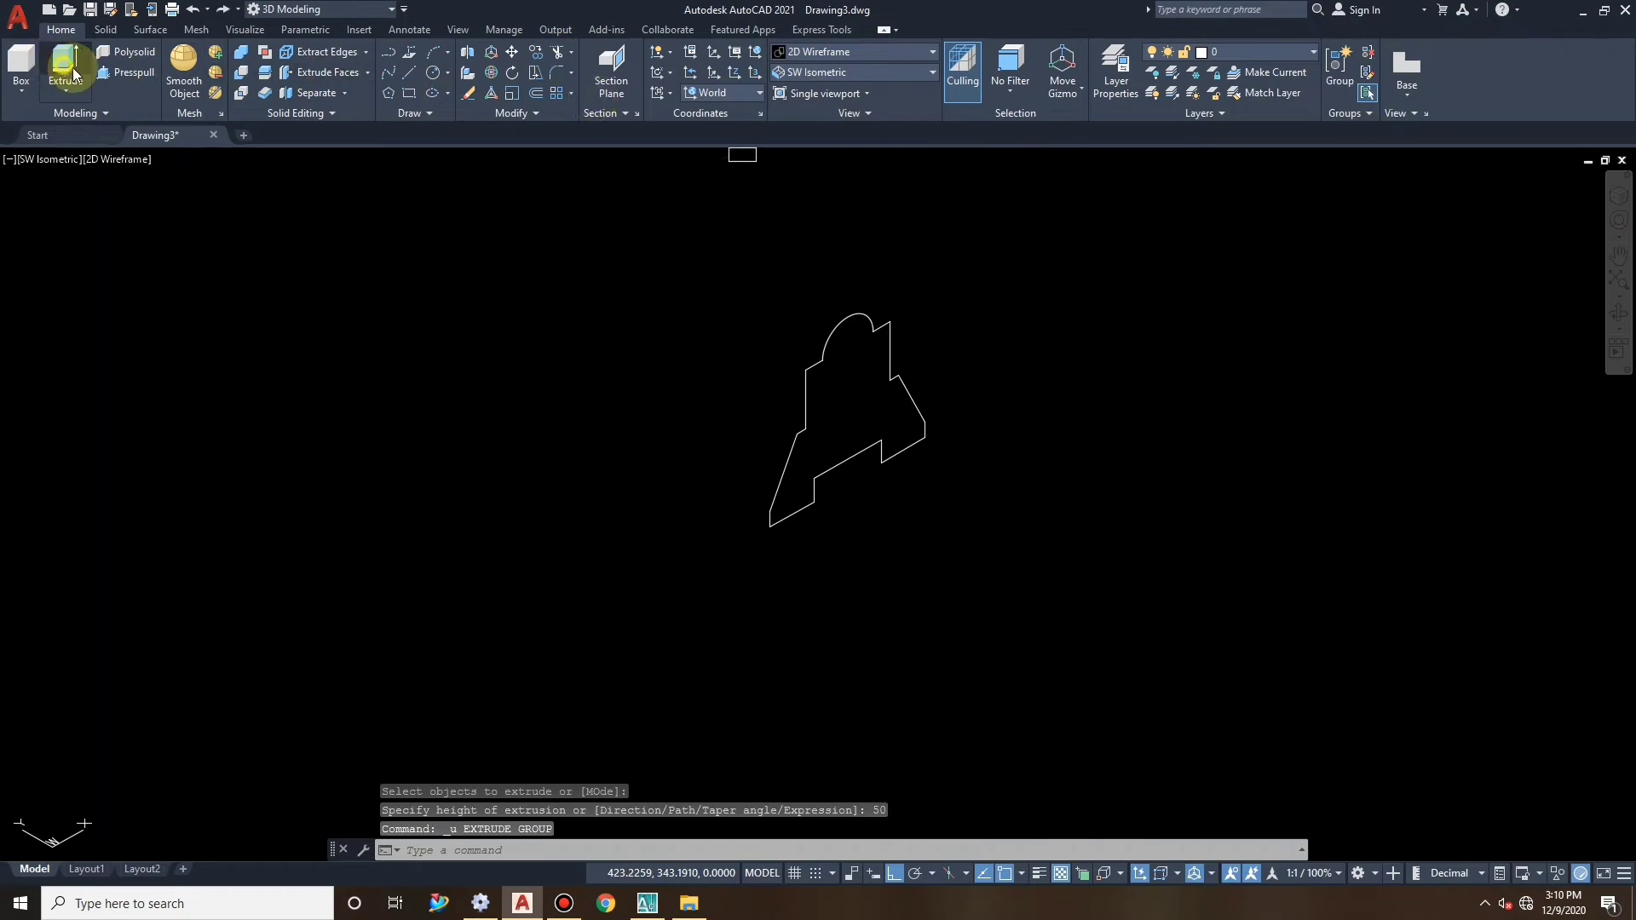
{"action": "left_click", "coordinate": [65, 61]}
{"action": "left_click", "coordinate": [840, 317]}
{"action": "right_click", "coordinate": [907, 277]}
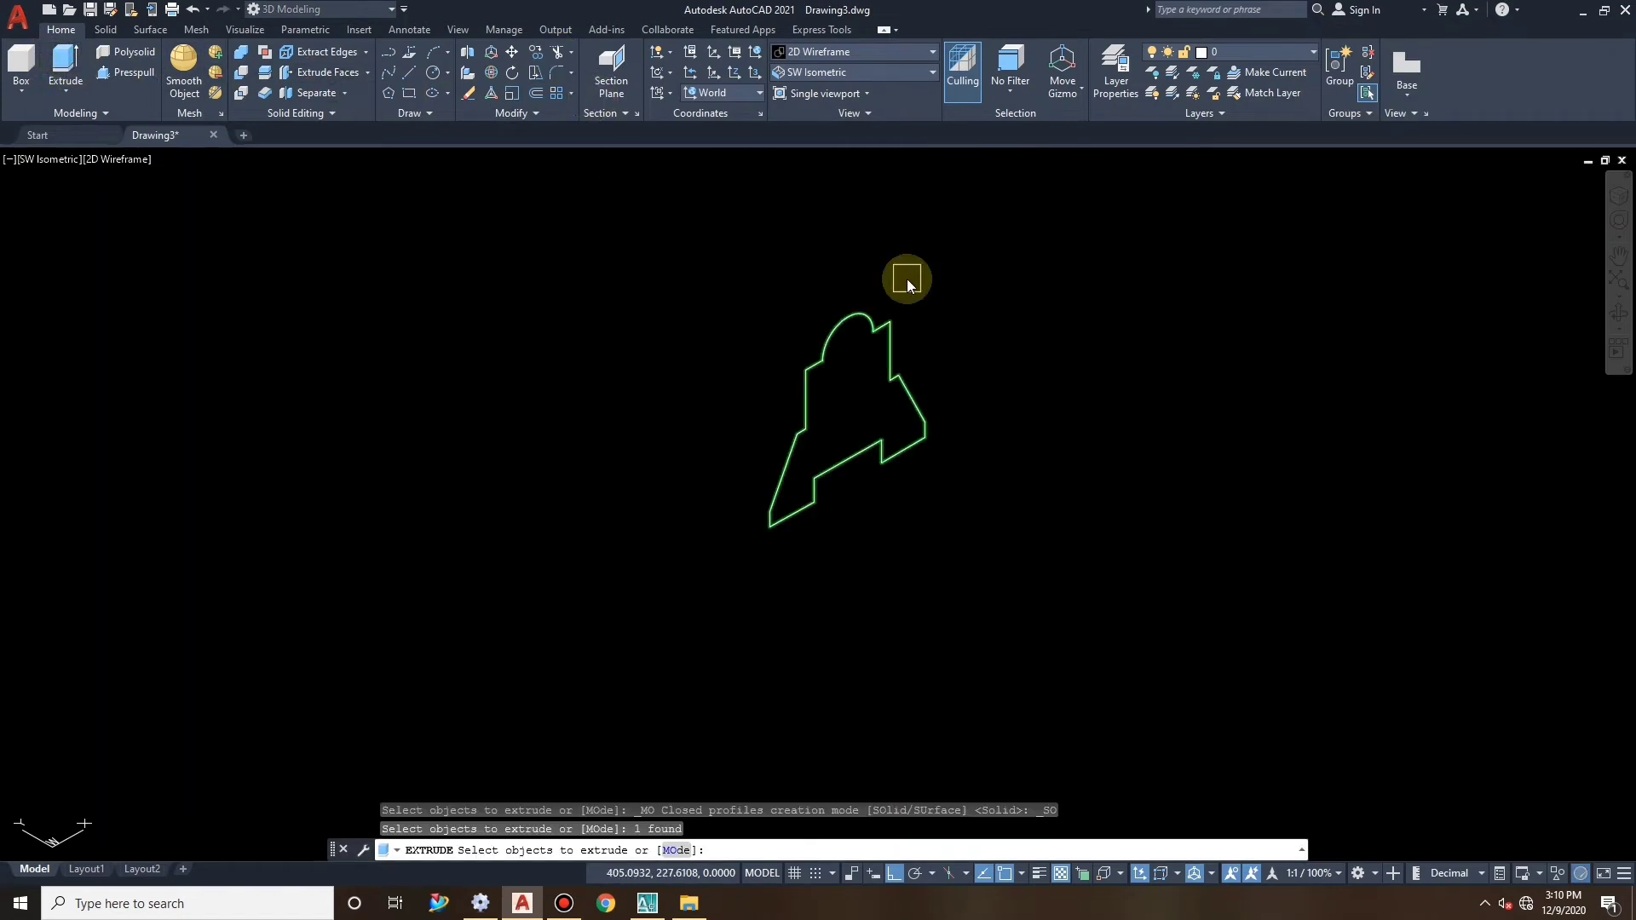
{"action": "left_click", "coordinate": [920, 292]}
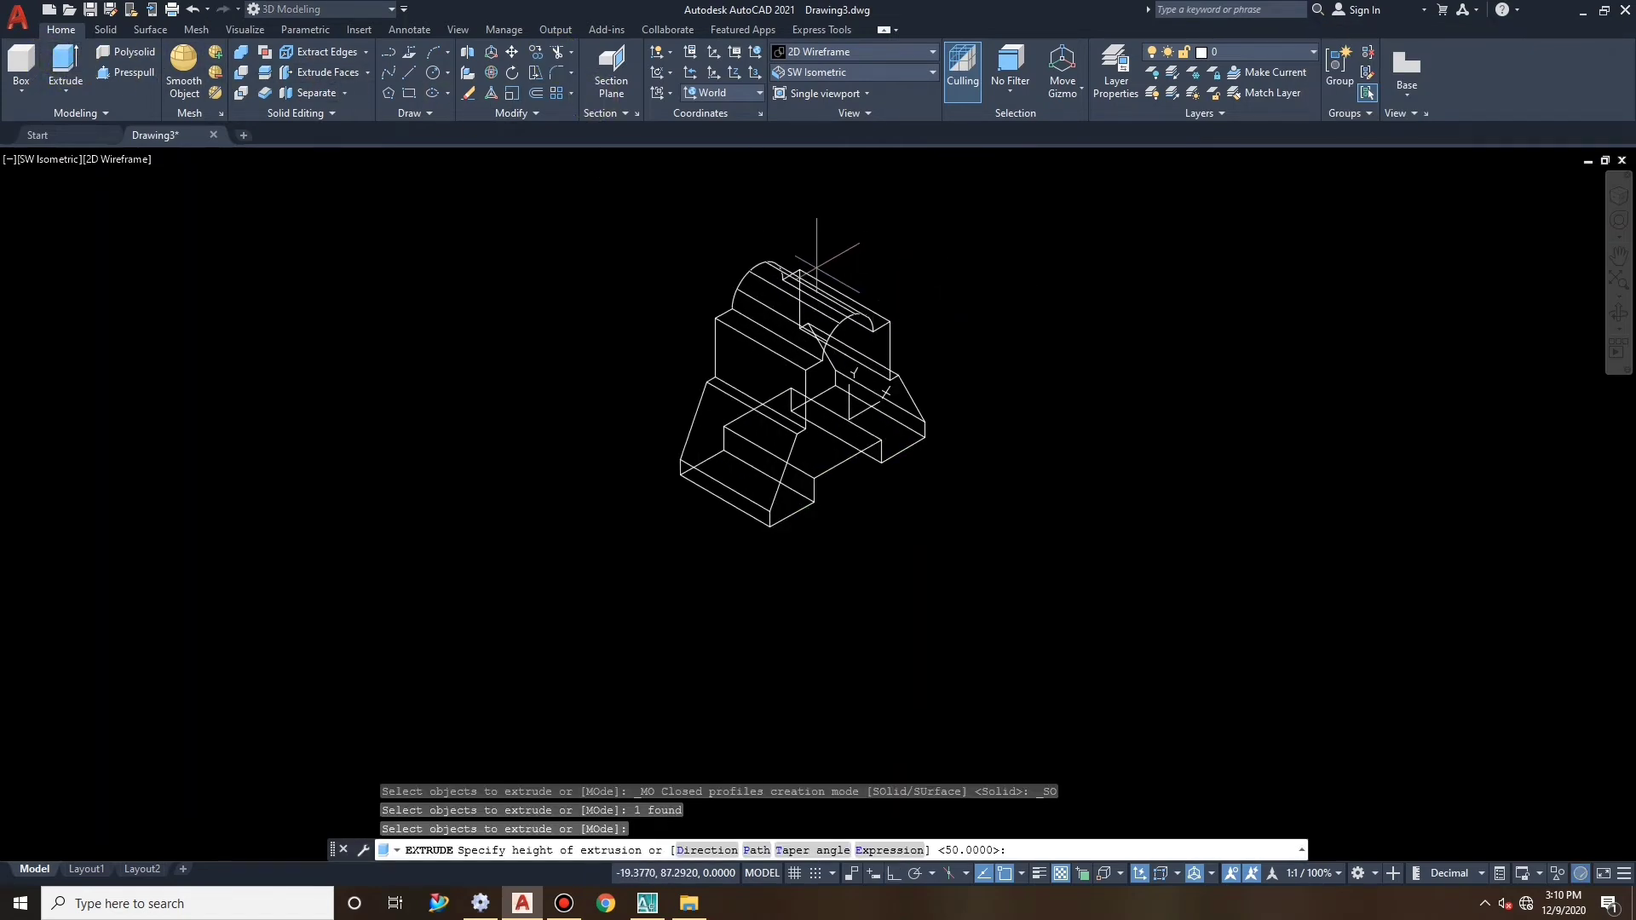
{"action": "key", "text": "Return"}
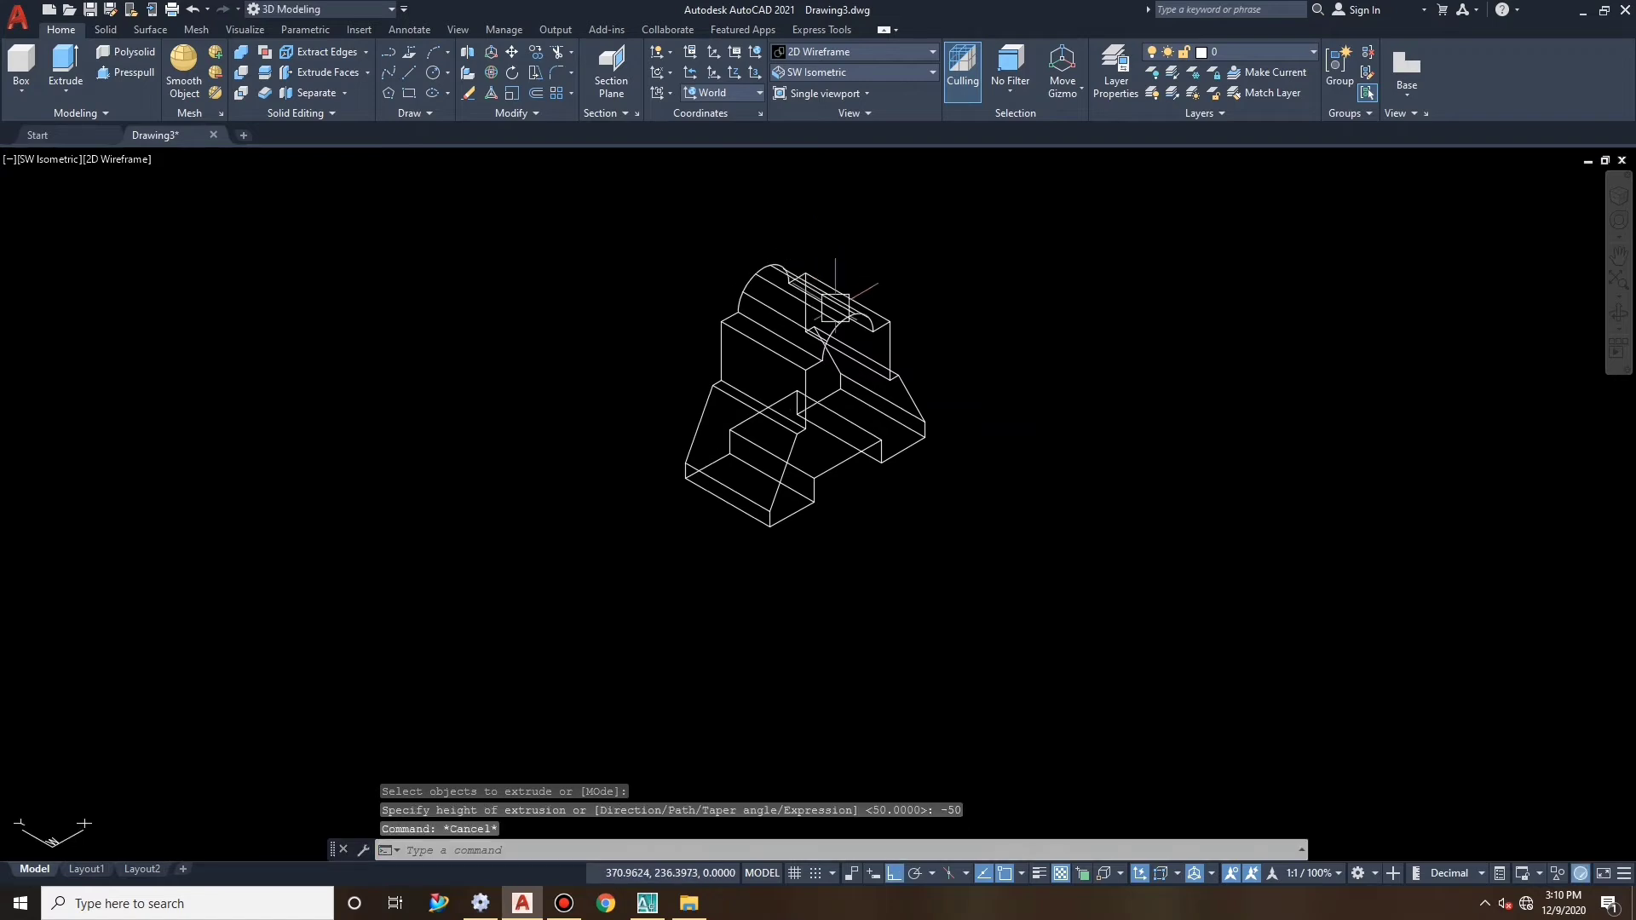
{"action": "key", "text": "Escape"}
{"action": "key", "text": "Escape"}
{"action": "key", "text": "Escape"}
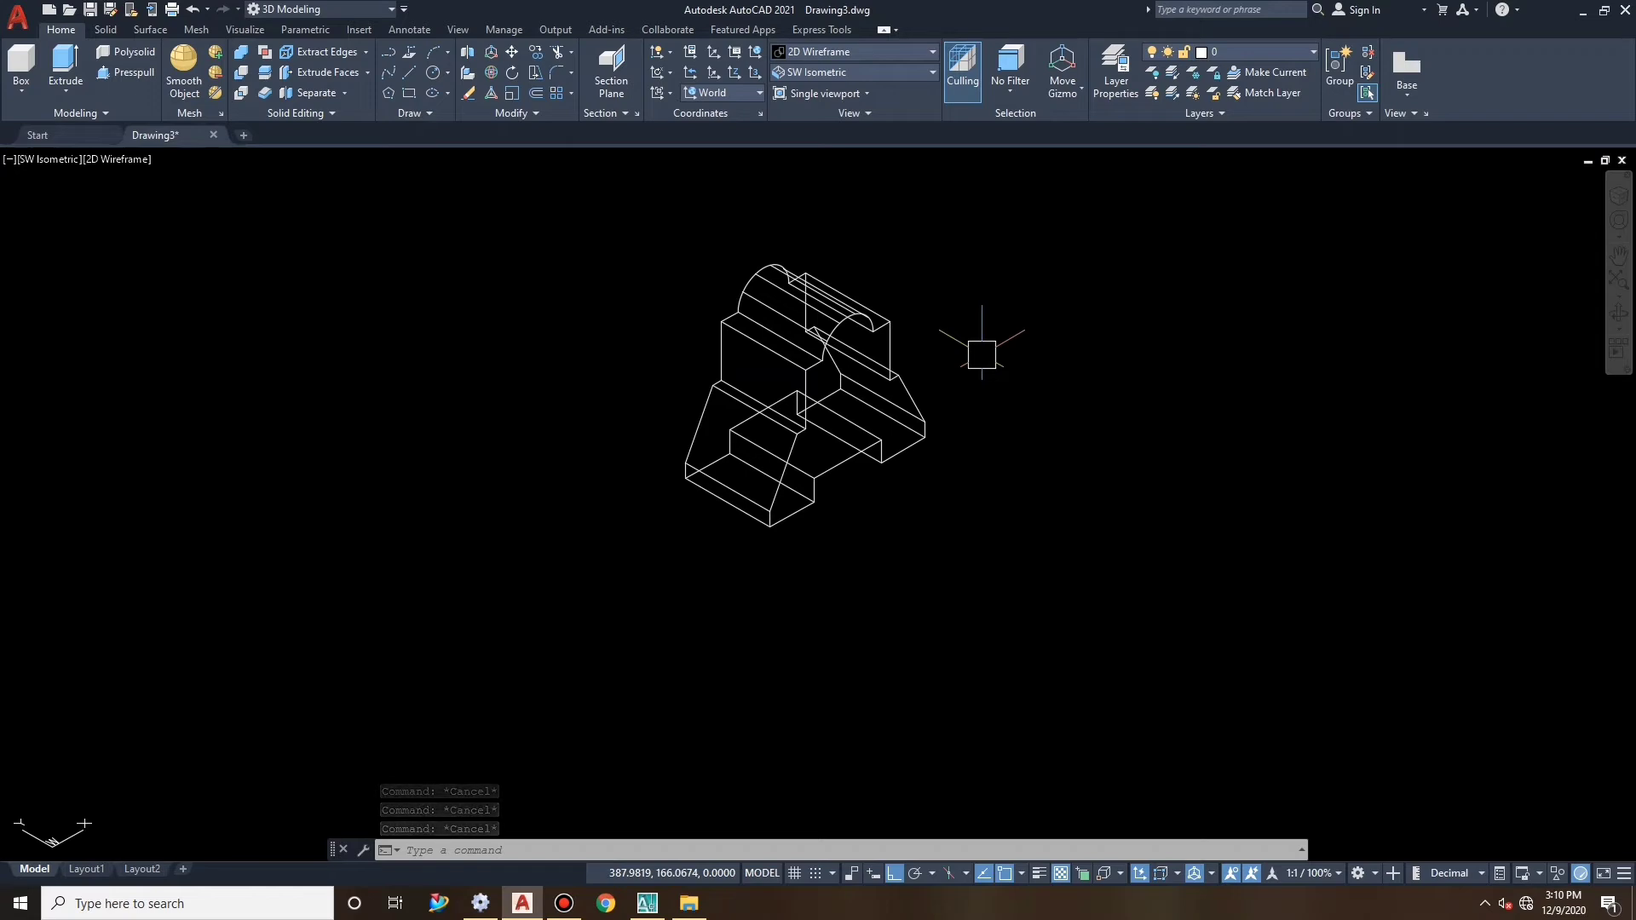
In the Top view, draw a horizontal centre line outward from the midpoint of the solid's right edge.
{"action": "left_click", "coordinate": [873, 52]}
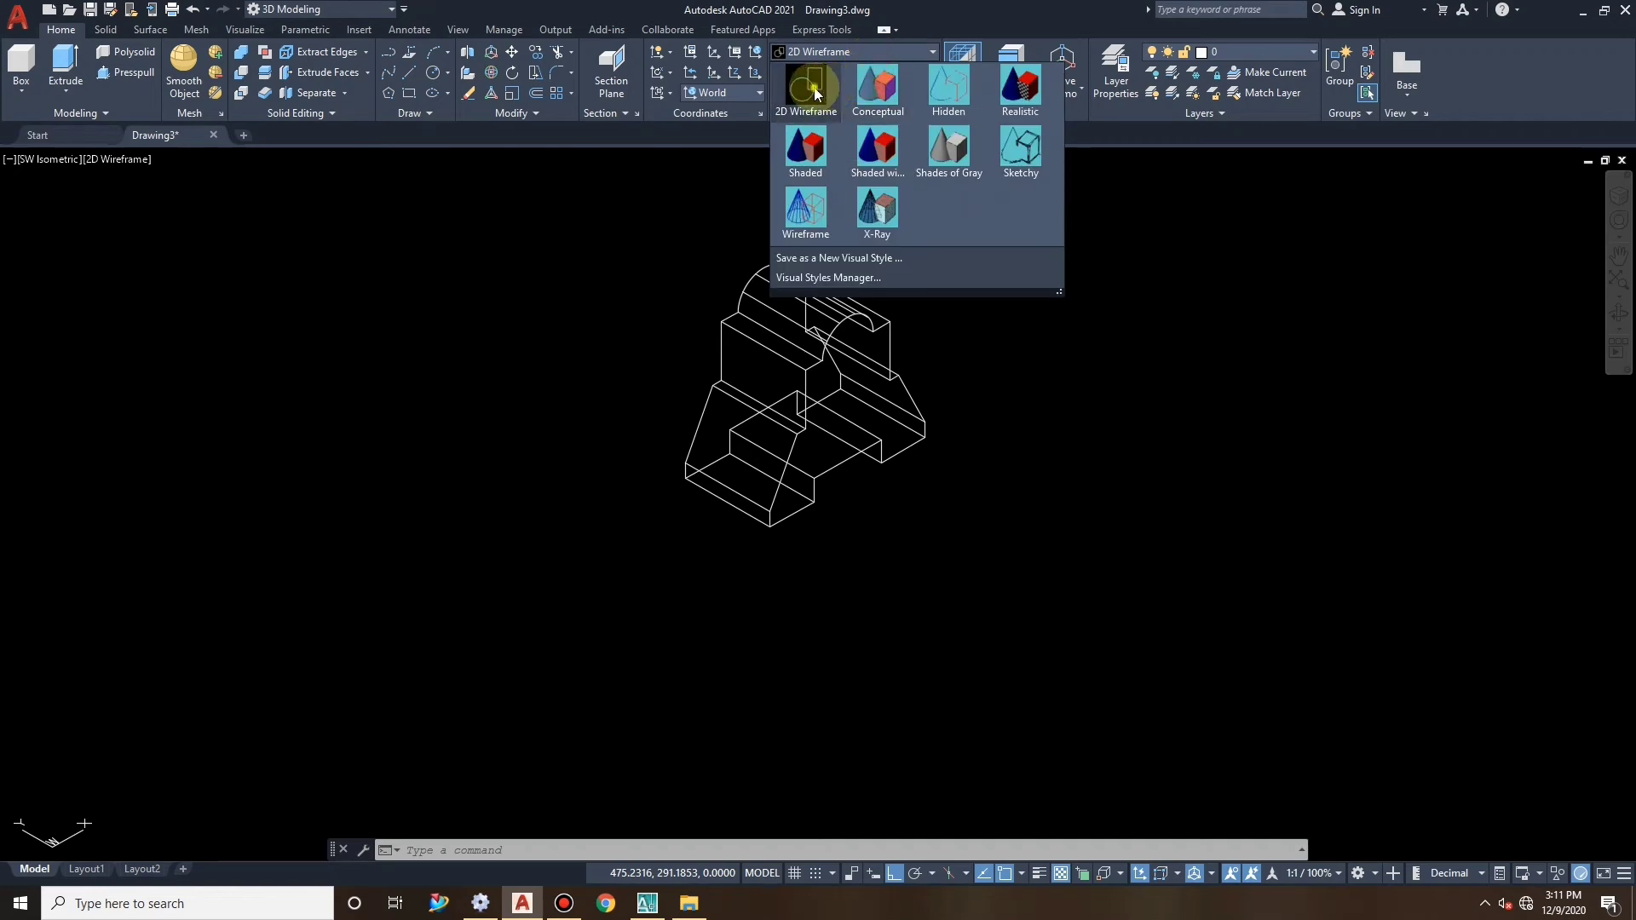
{"action": "left_click", "coordinate": [815, 93]}
{"action": "left_click", "coordinate": [855, 73]}
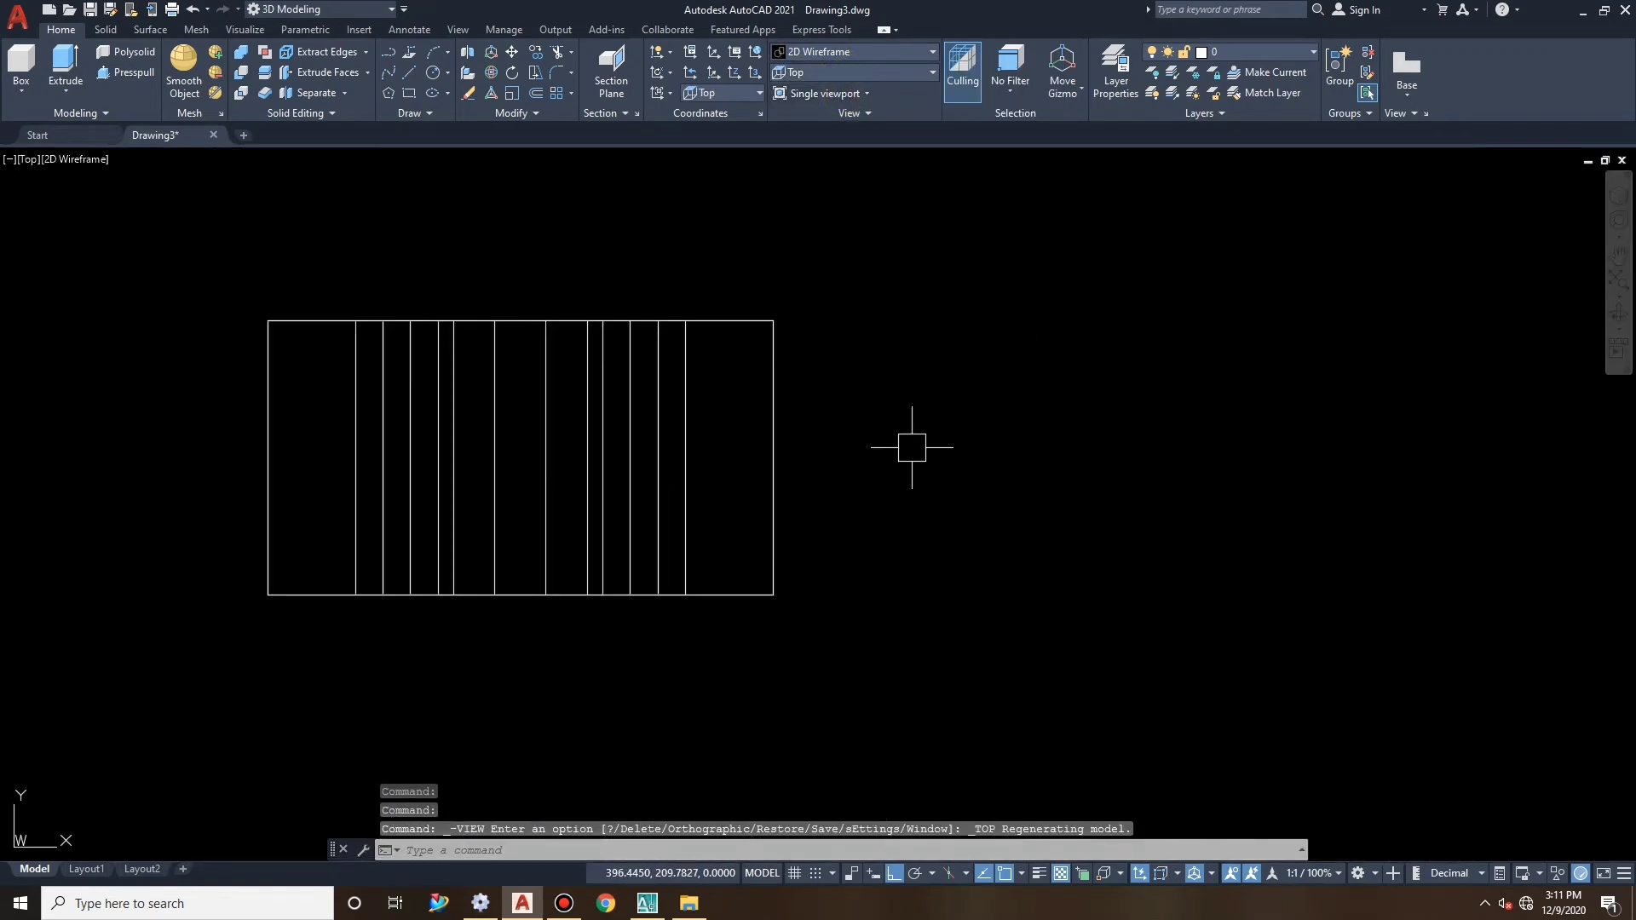
{"action": "type", "text": "L"}
{"action": "key", "text": "Return"}
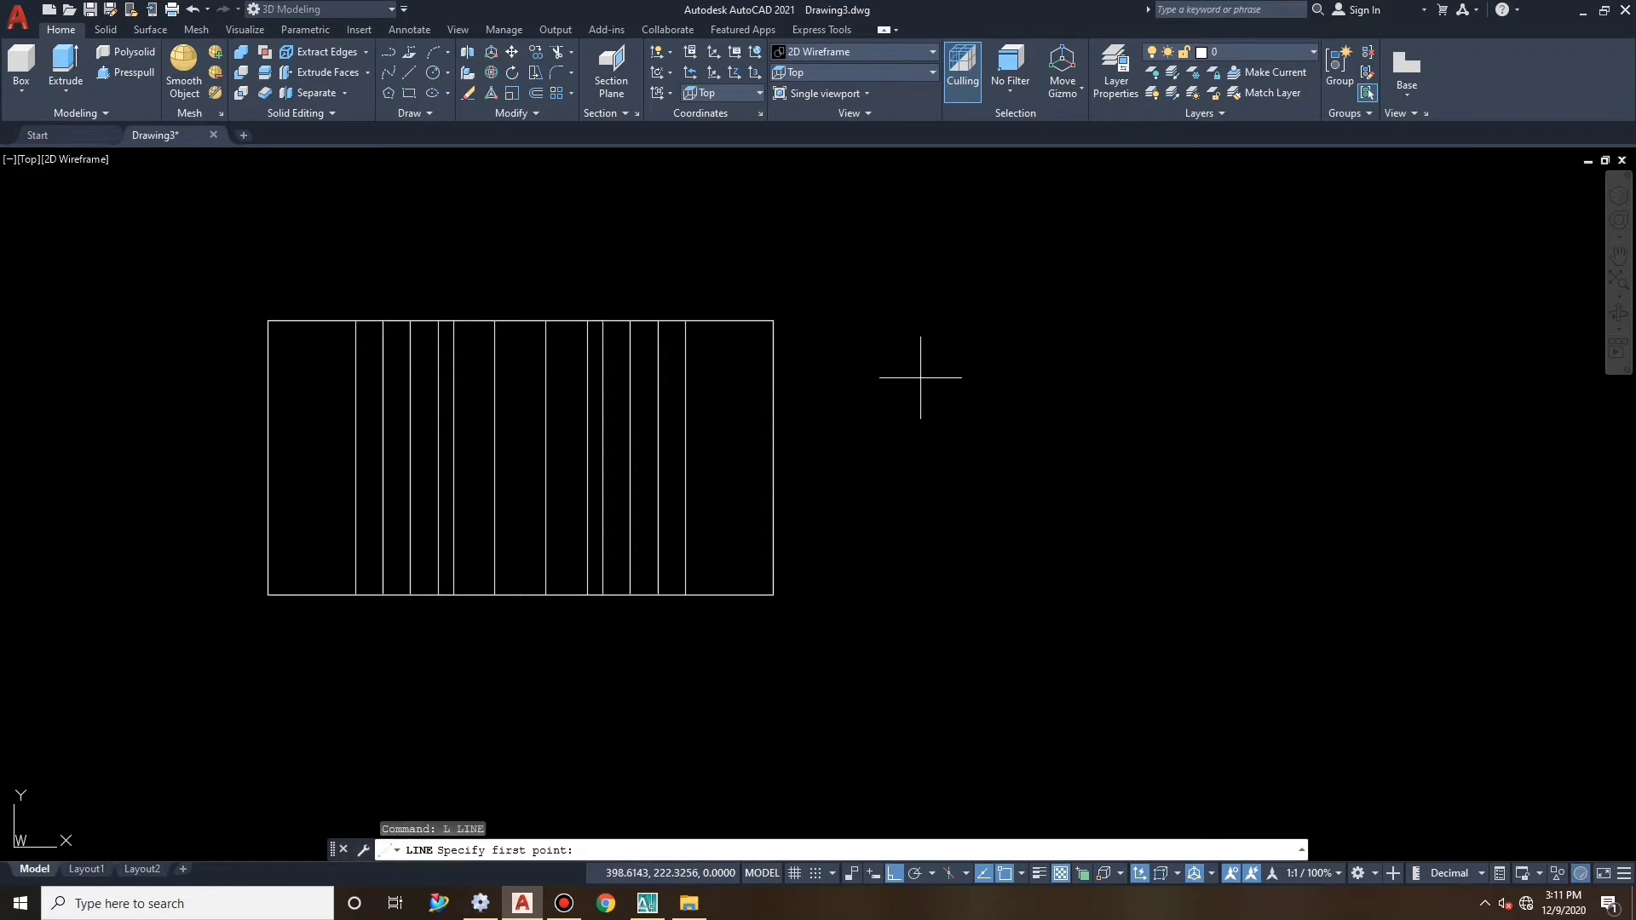
{"action": "left_click", "coordinate": [774, 457]}
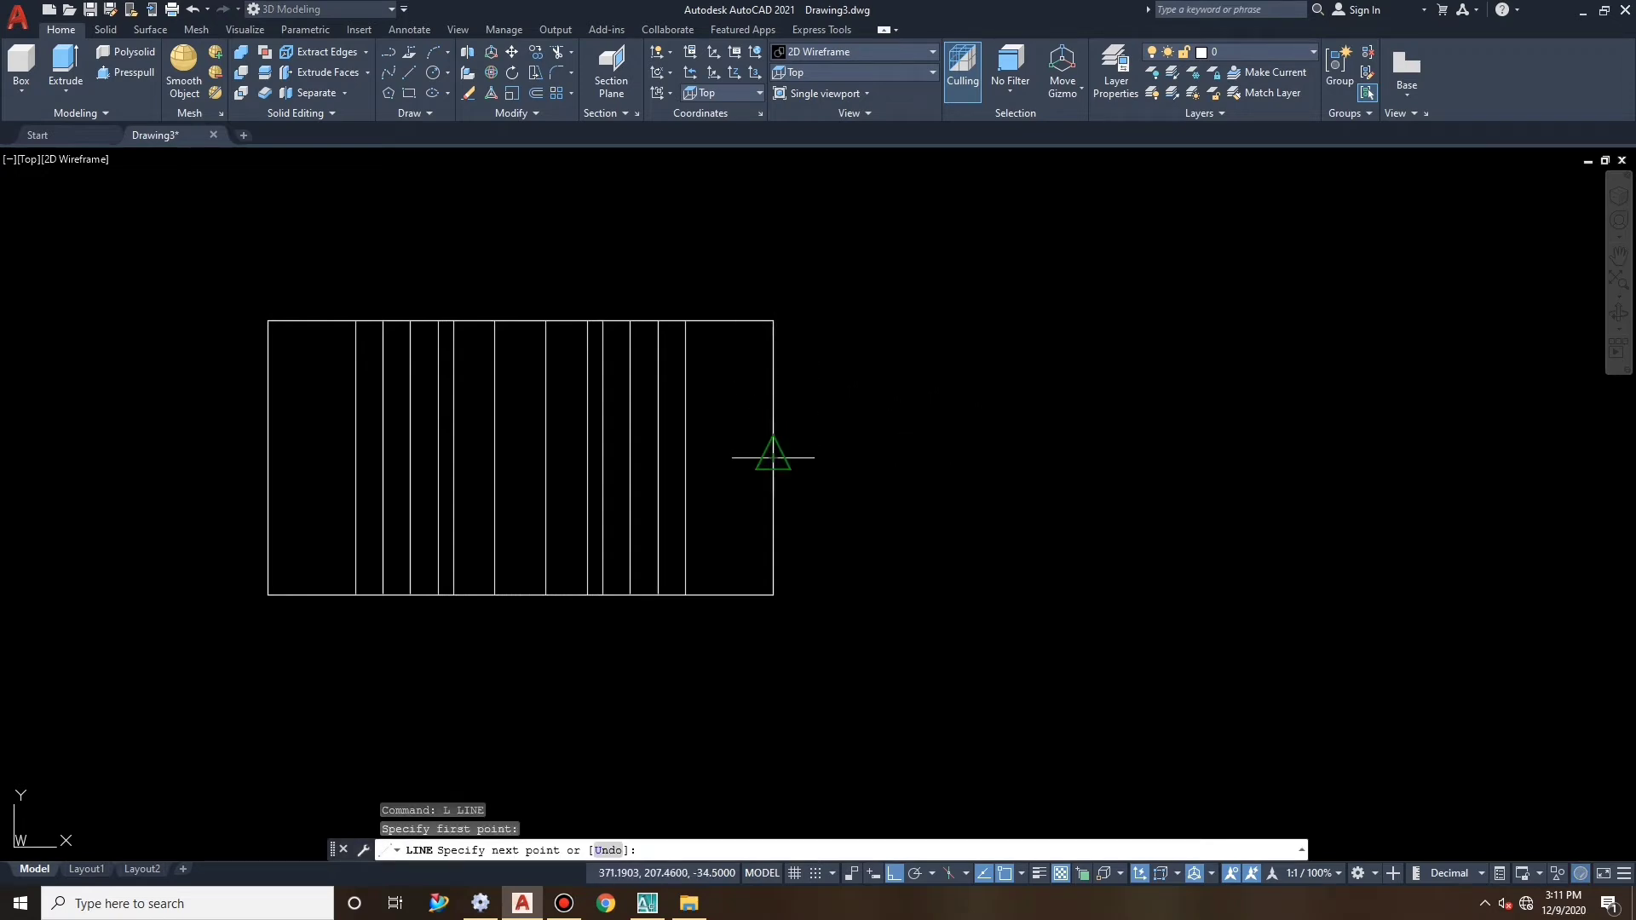
{"action": "left_click", "coordinate": [1179, 457]}
{"action": "right_click", "coordinate": [894, 324]}
{"action": "left_click", "coordinate": [918, 349]}
{"action": "key", "text": "Escape"}
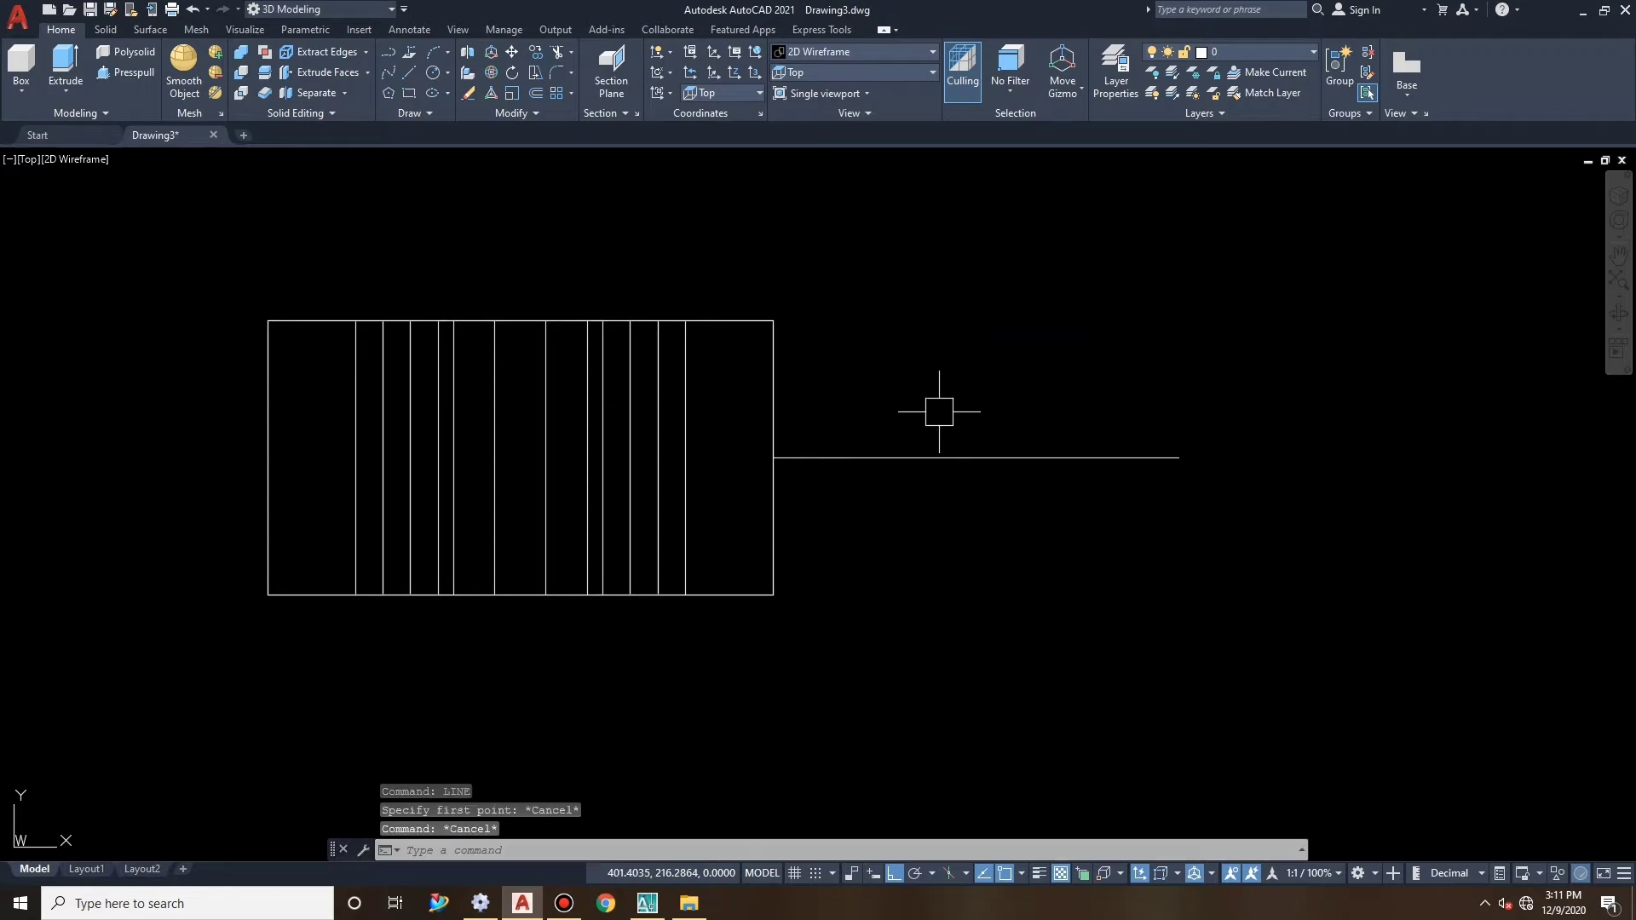
Offset the horizontal centre line by 15 to both sides.
{"action": "type", "text": "O"}
{"action": "key", "text": "Return"}
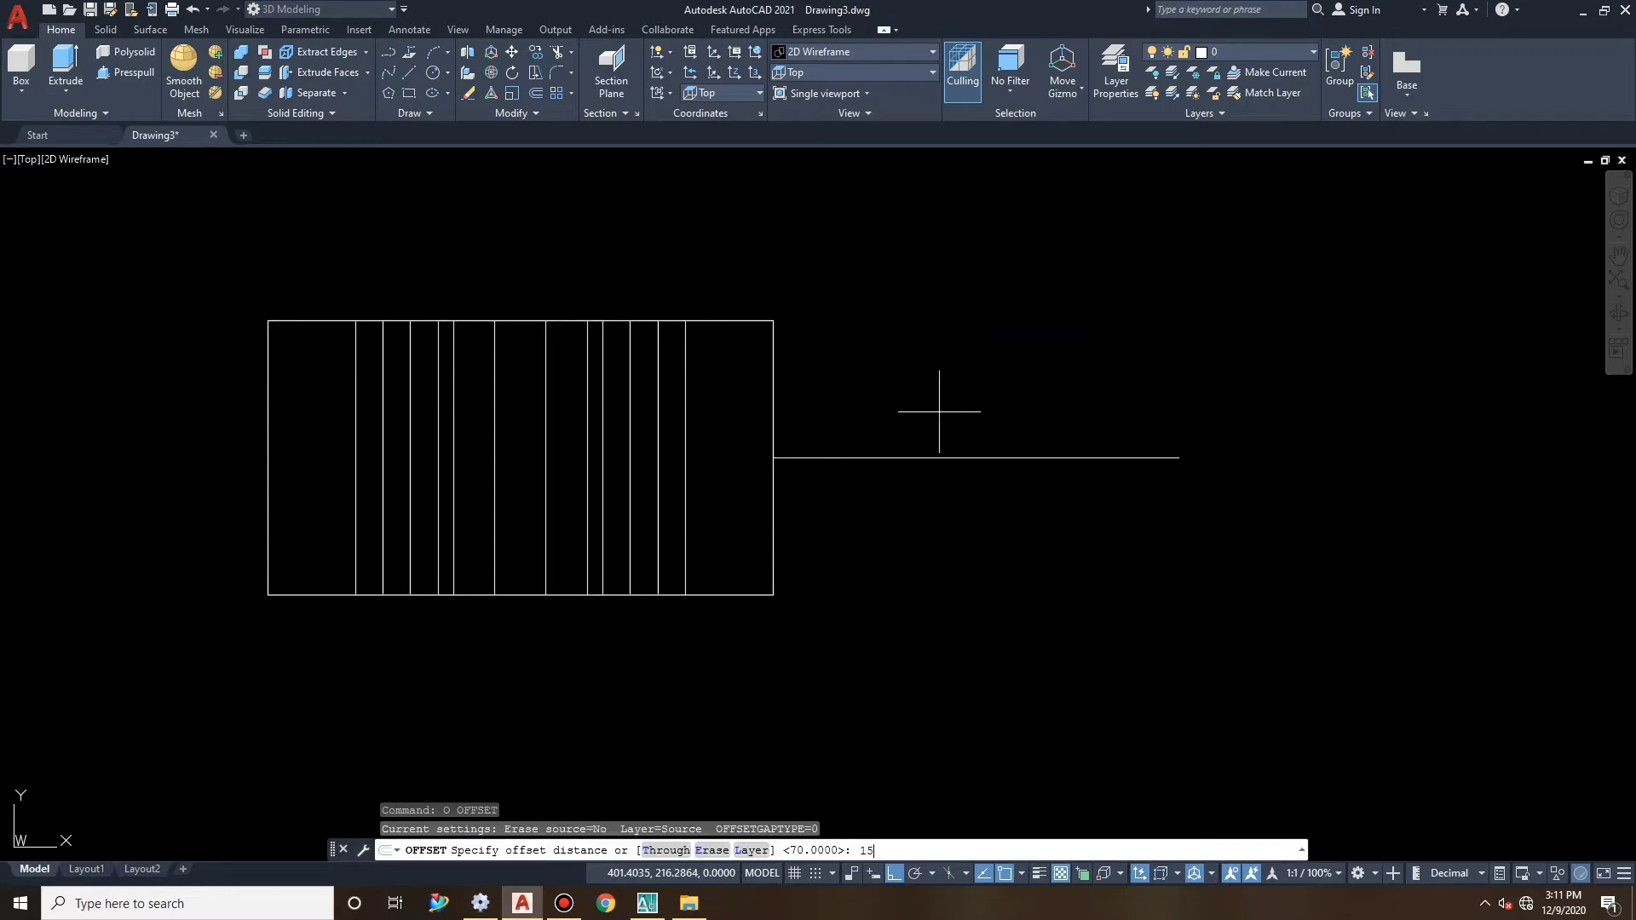
{"action": "key", "text": "Return"}
{"action": "left_click", "coordinate": [990, 457]}
{"action": "left_click", "coordinate": [991, 452]}
{"action": "left_click", "coordinate": [1002, 457]}
{"action": "left_click", "coordinate": [1009, 526]}
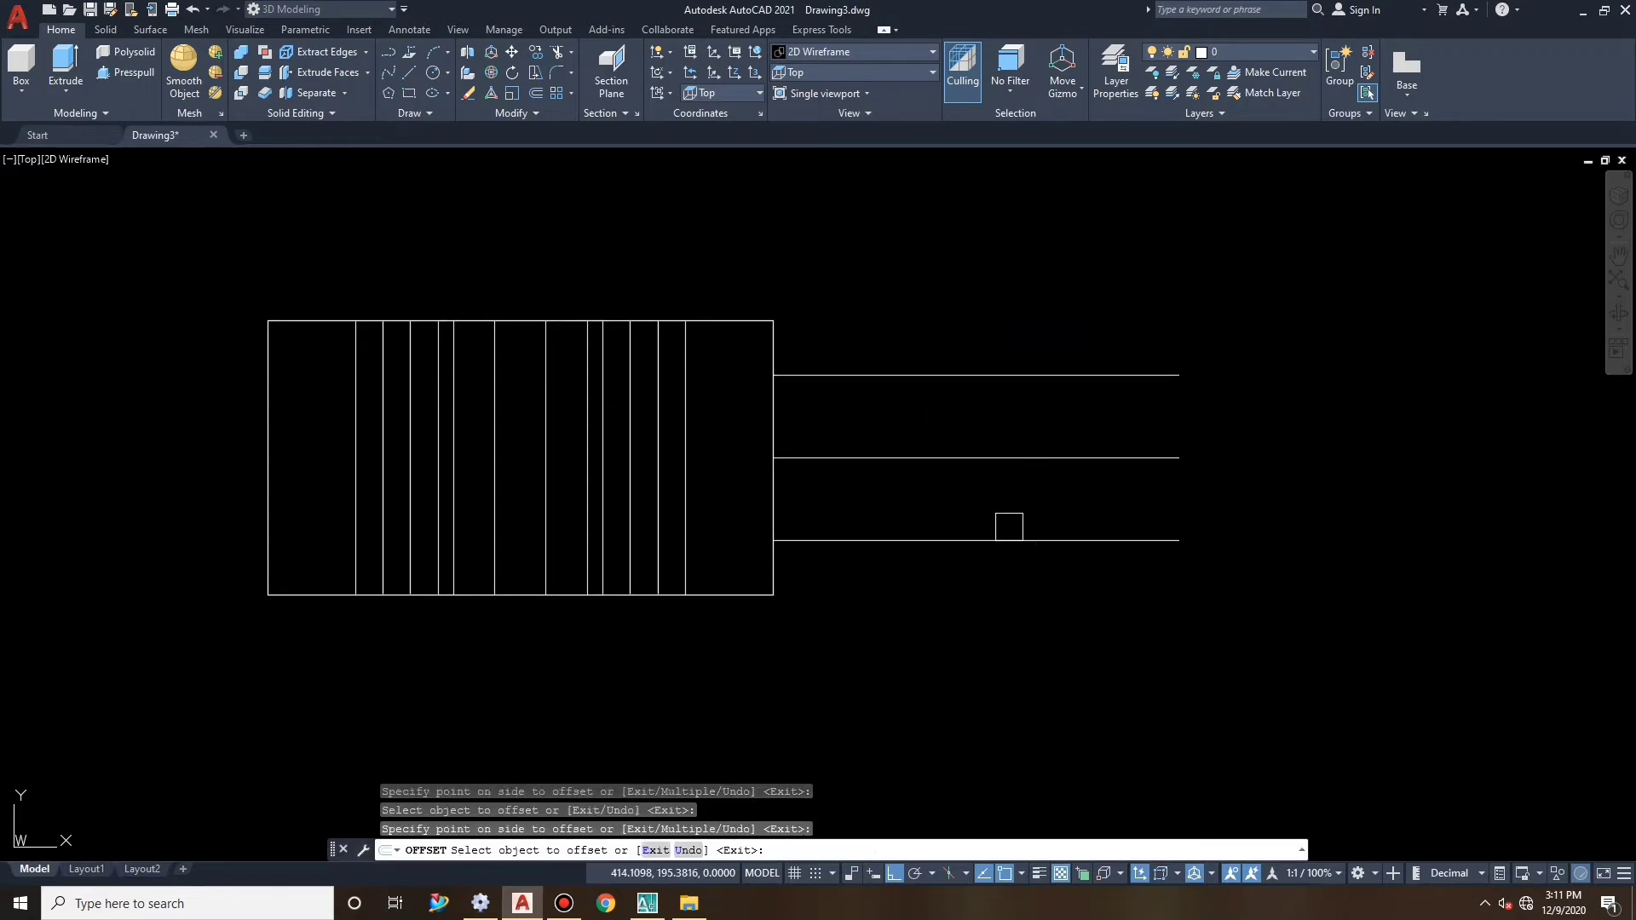
{"action": "key", "text": "Escape"}
{"action": "key", "text": "Escape"}
{"action": "key", "text": "Escape"}
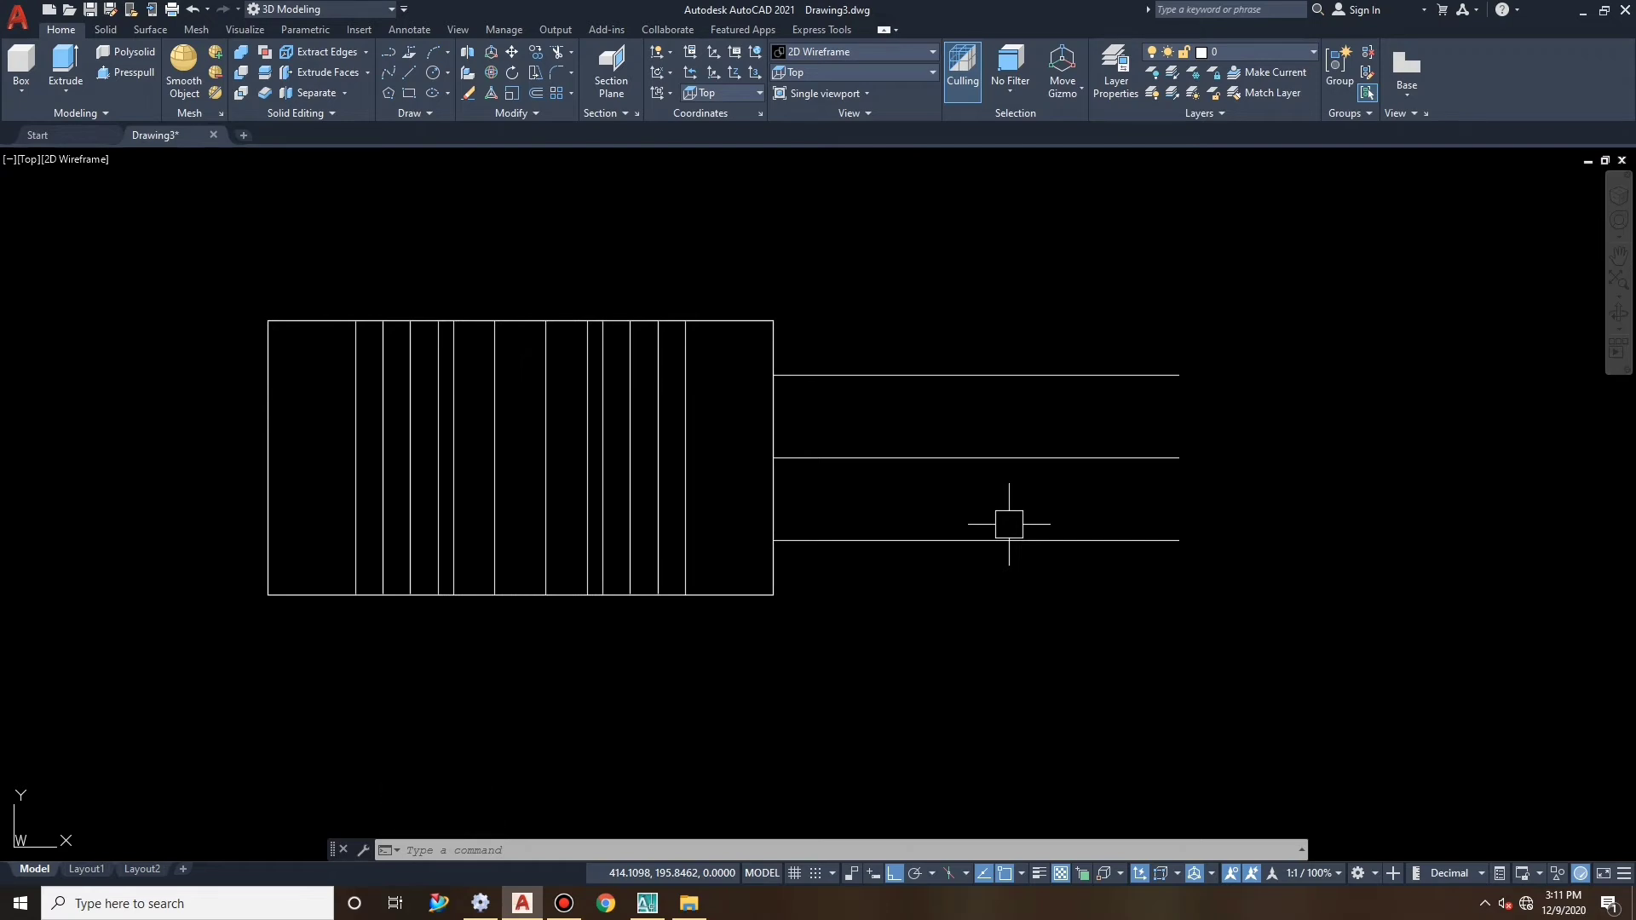
{"action": "key", "text": "Escape"}
{"action": "key", "text": "Escape"}
{"action": "key", "text": "Escape"}
Draw two vertical lines between the outer offset lines, one a short distance from the solid and one at their far ends.
{"action": "type", "text": "L"}
{"action": "key", "text": "Return"}
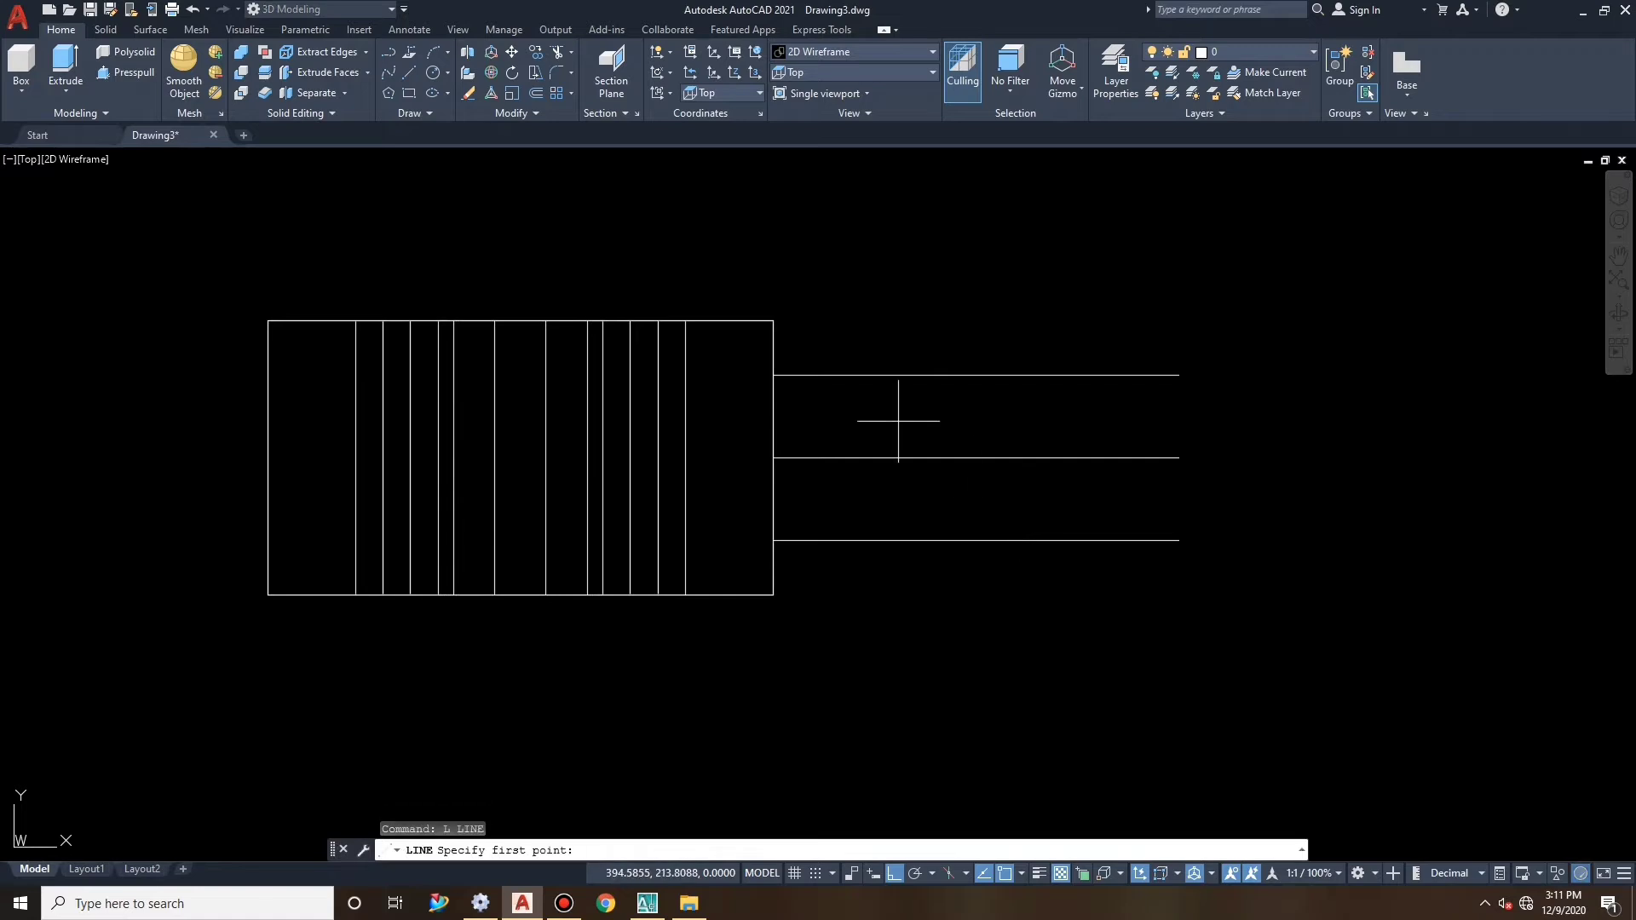
{"action": "left_click", "coordinate": [878, 376]}
{"action": "left_click", "coordinate": [877, 540]}
{"action": "key", "text": "Escape"}
{"action": "key", "text": "Return"}
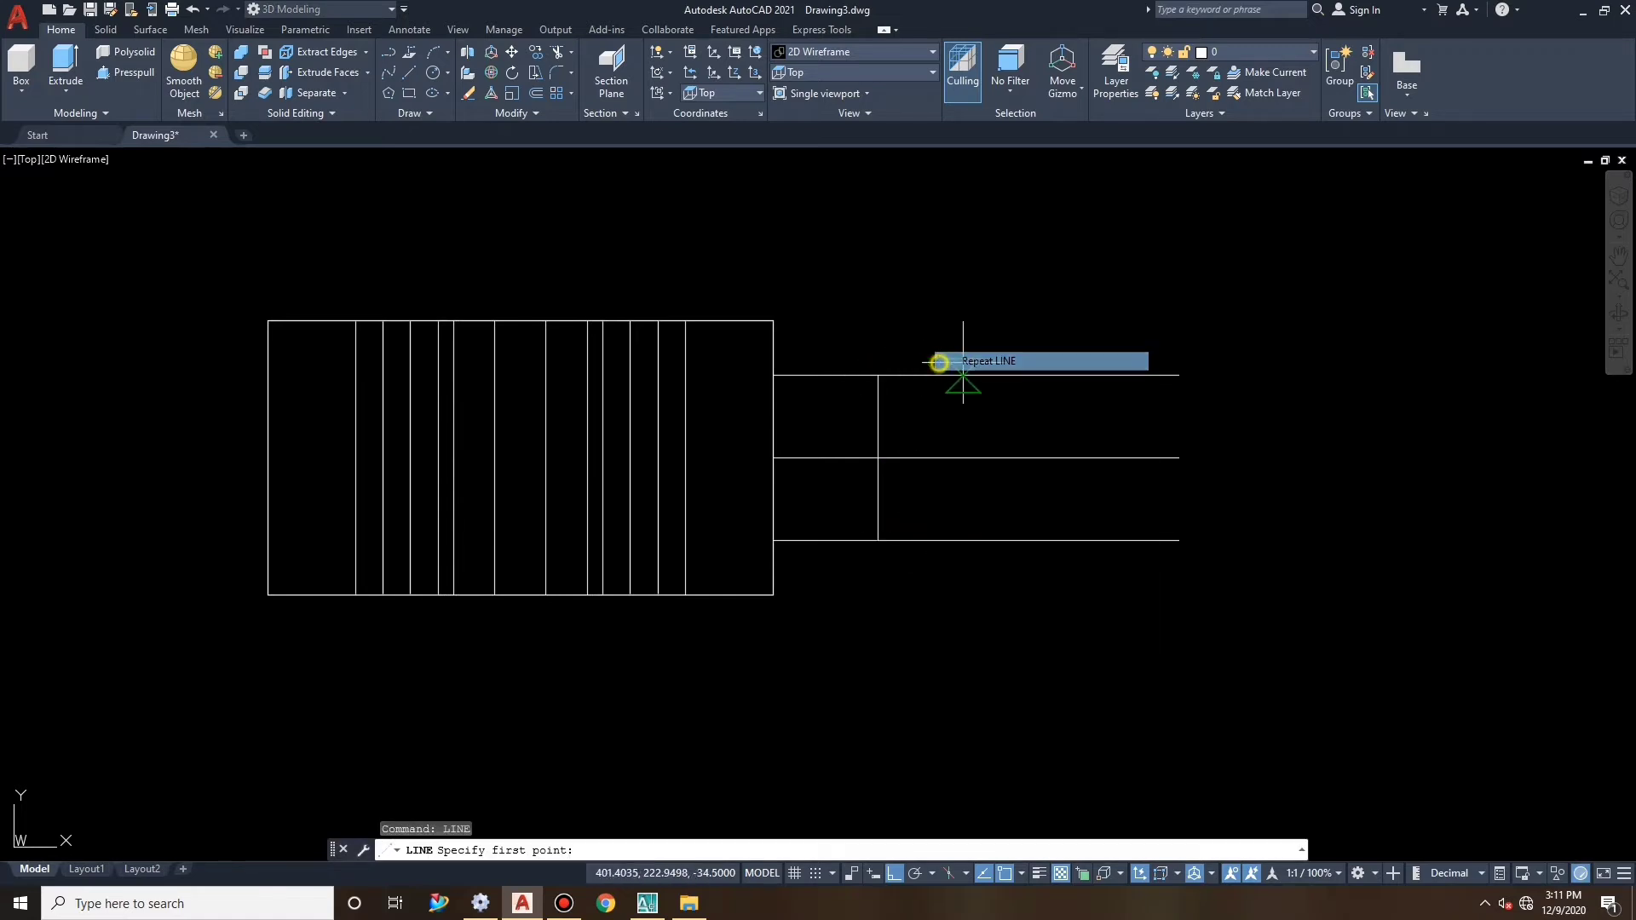
{"action": "left_click", "coordinate": [1179, 375]}
{"action": "left_click", "coordinate": [1179, 541]}
{"action": "key", "text": "Escape"}
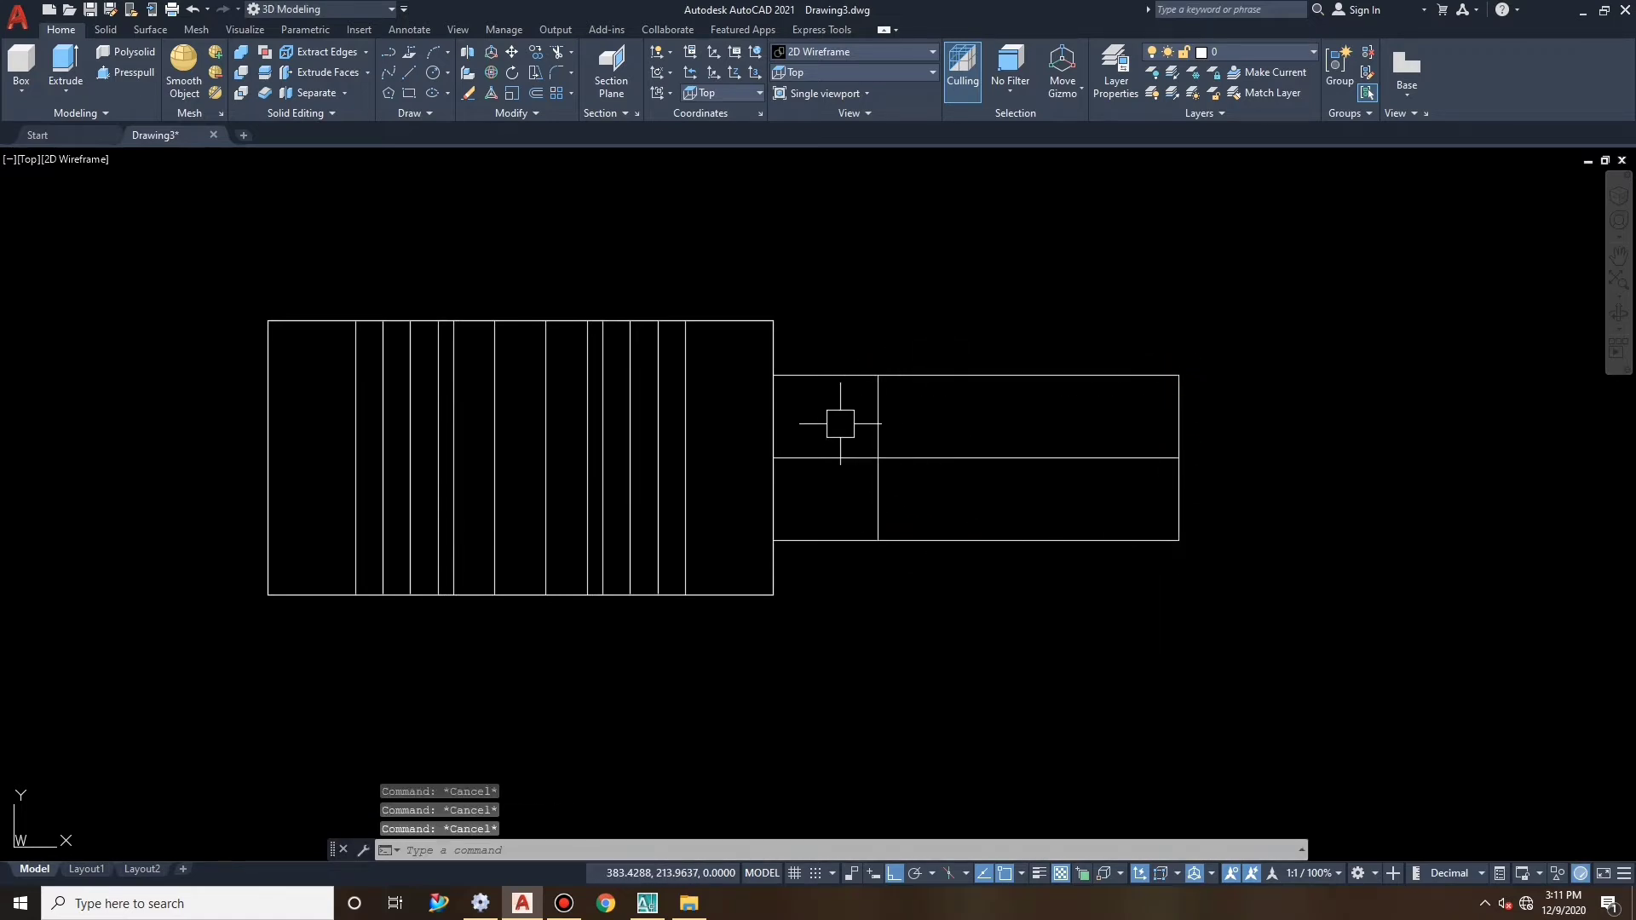
Trim the line pieces between the solid and the first vertical line, and erase the centre line inside the rectangle.
{"action": "type", "text": "tr"}
{"action": "key", "text": "Return"}
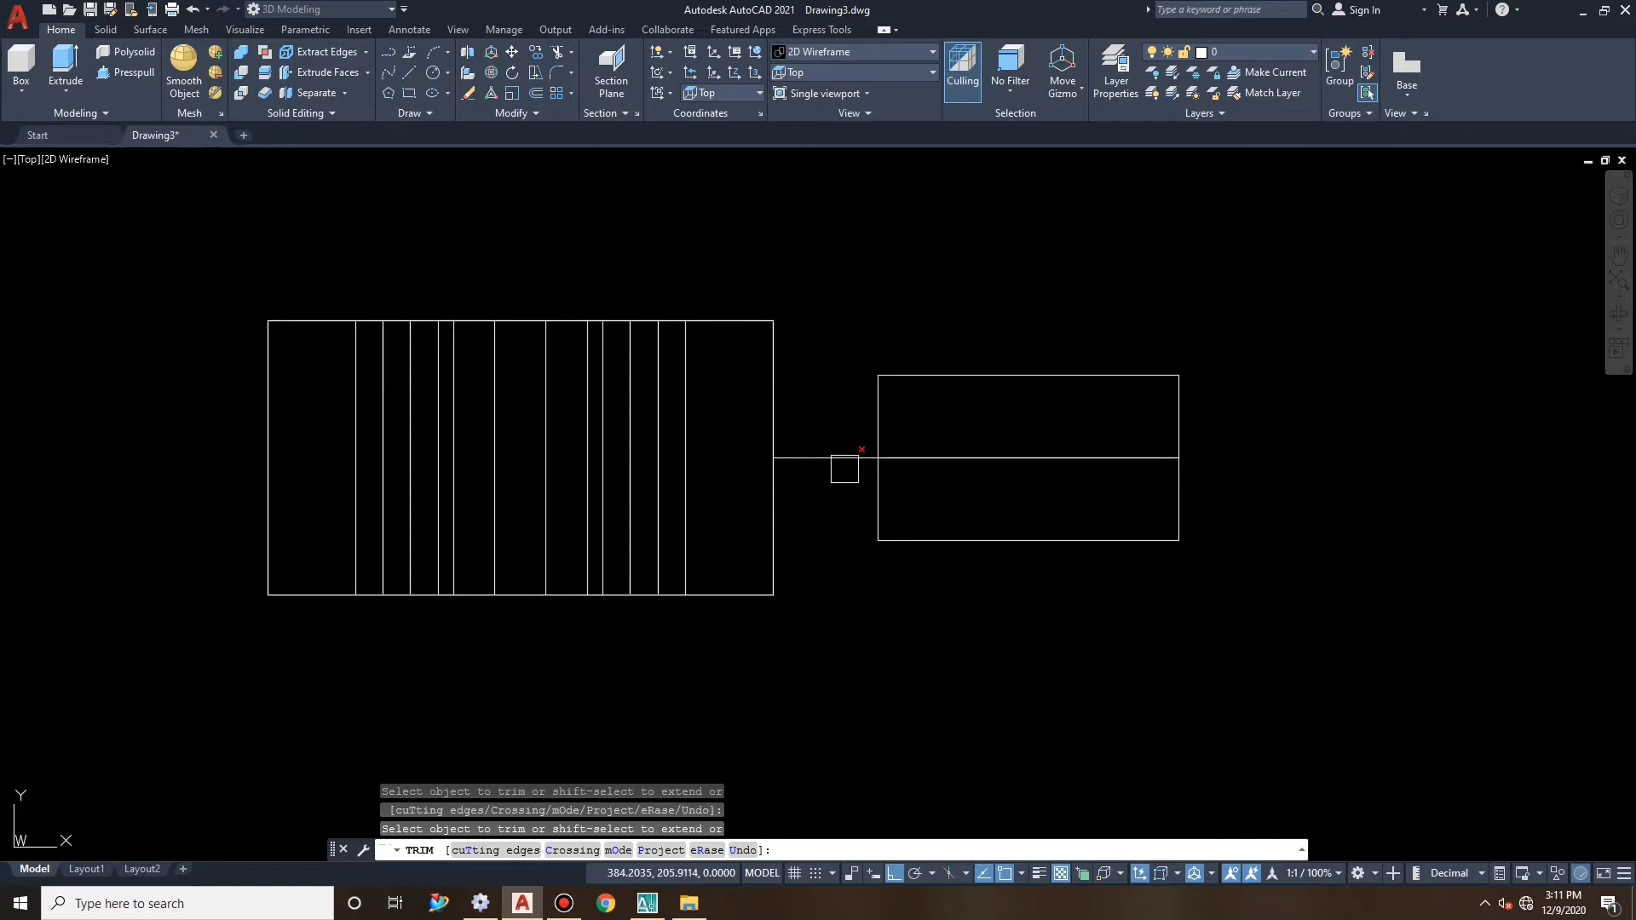
{"action": "left_click", "coordinate": [844, 469]}
{"action": "key", "text": "Escape"}
{"action": "left_click", "coordinate": [988, 457]}
{"action": "type", "text": "e"}
{"action": "key", "text": "Return"}
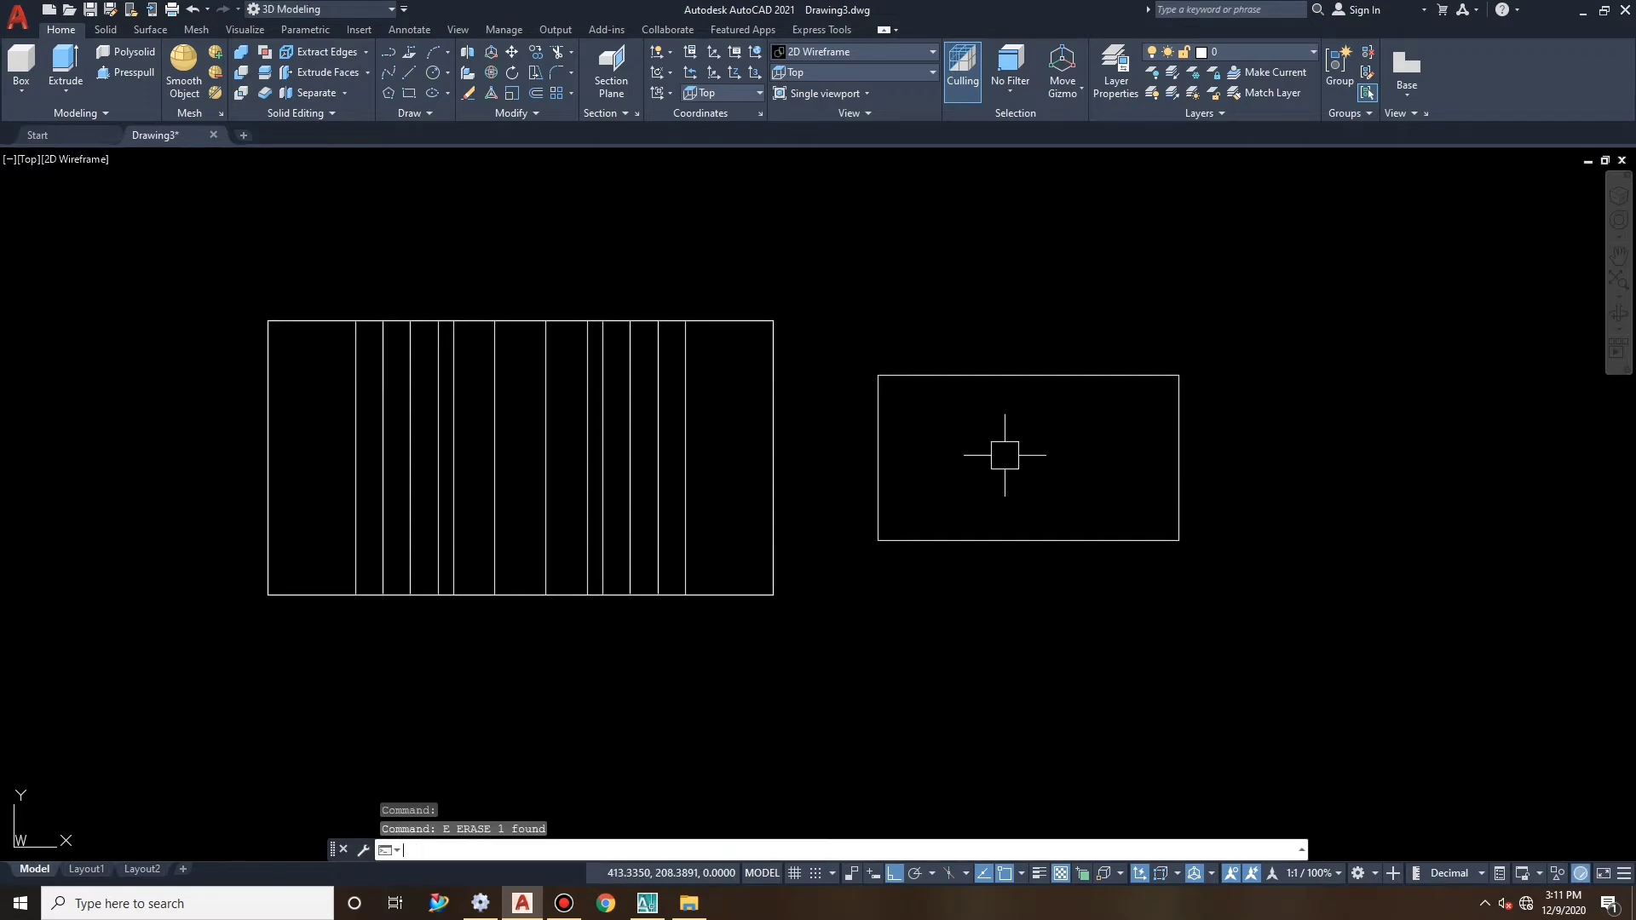
In the SW Isometric view, convert one side of the rectangle to a polyline and join its other sides with PEDIT.
{"action": "left_click", "coordinate": [883, 74]}
{"action": "left_click", "coordinate": [837, 188]}
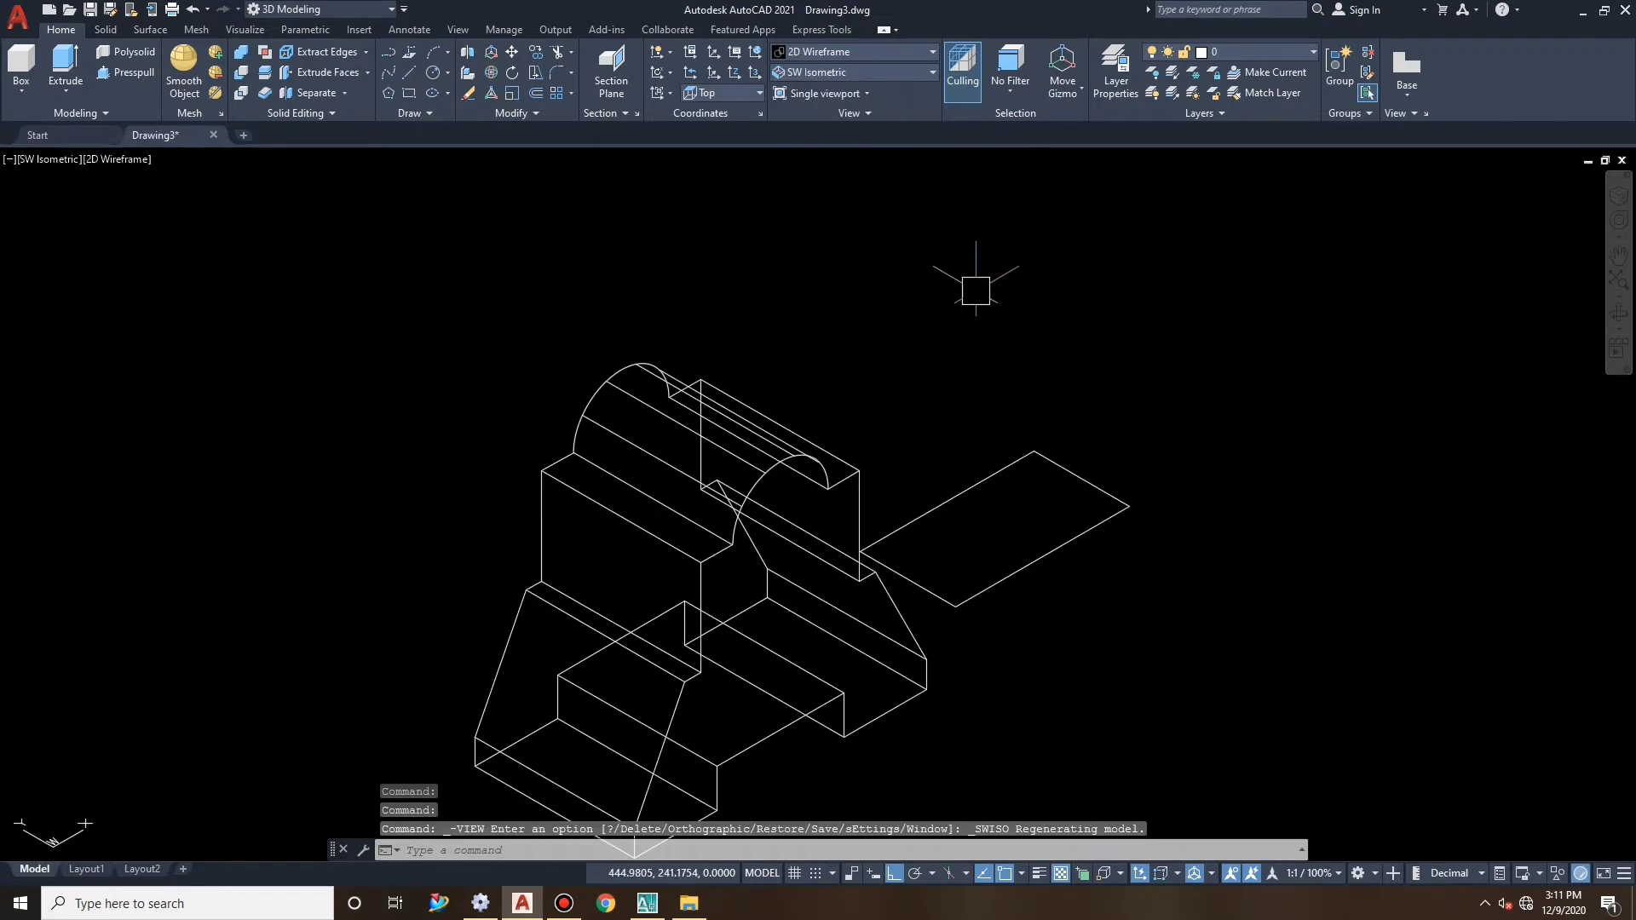
{"action": "scroll", "coordinate": [976, 290], "scroll_direction": "down", "scroll_amount": 5}
{"action": "scroll", "coordinate": [993, 376], "scroll_direction": "up", "scroll_amount": 4}
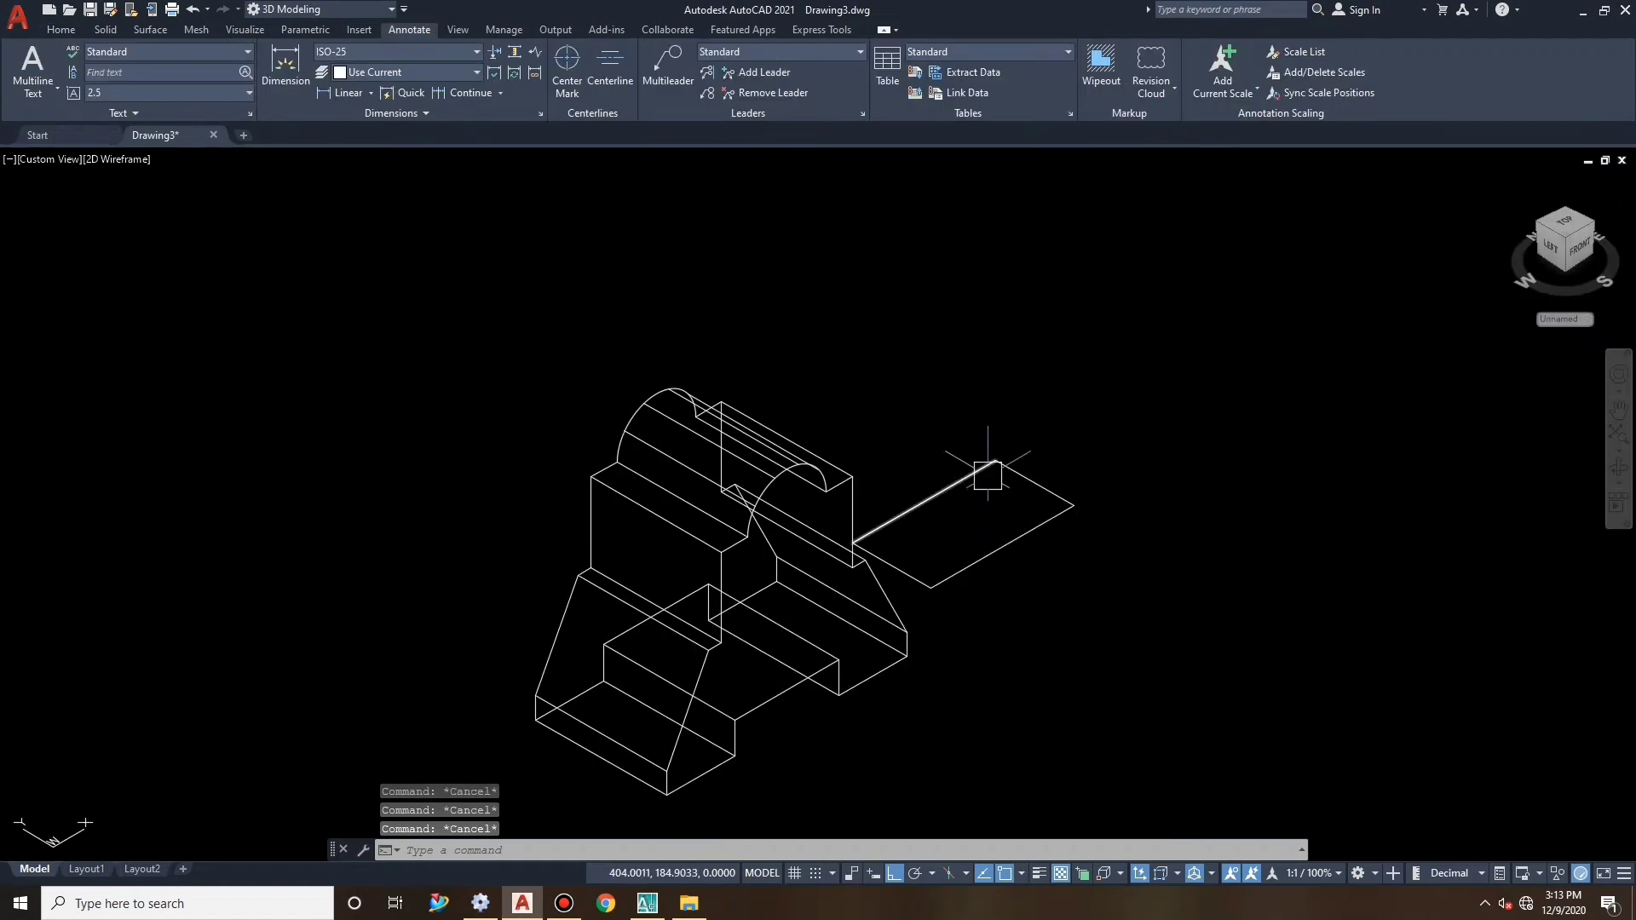
{"action": "key", "text": "Escape"}
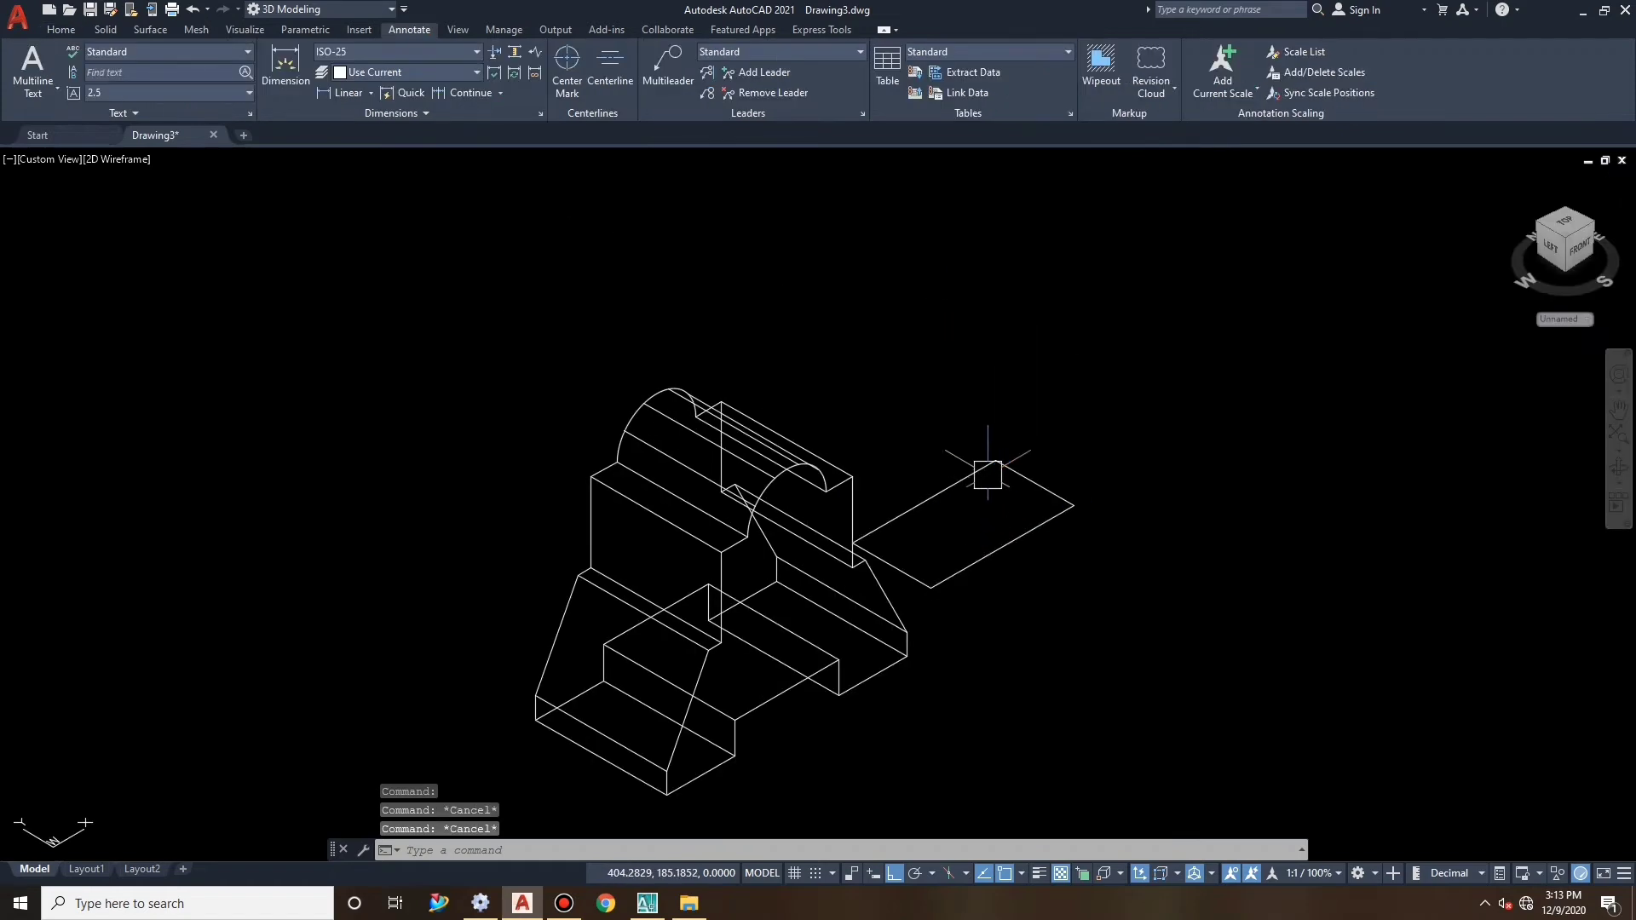
{"action": "type", "text": "pe"}
{"action": "key", "text": "Return"}
{"action": "left_click", "coordinate": [985, 471]}
{"action": "key", "text": "Return"}
{"action": "right_click", "coordinate": [916, 401]}
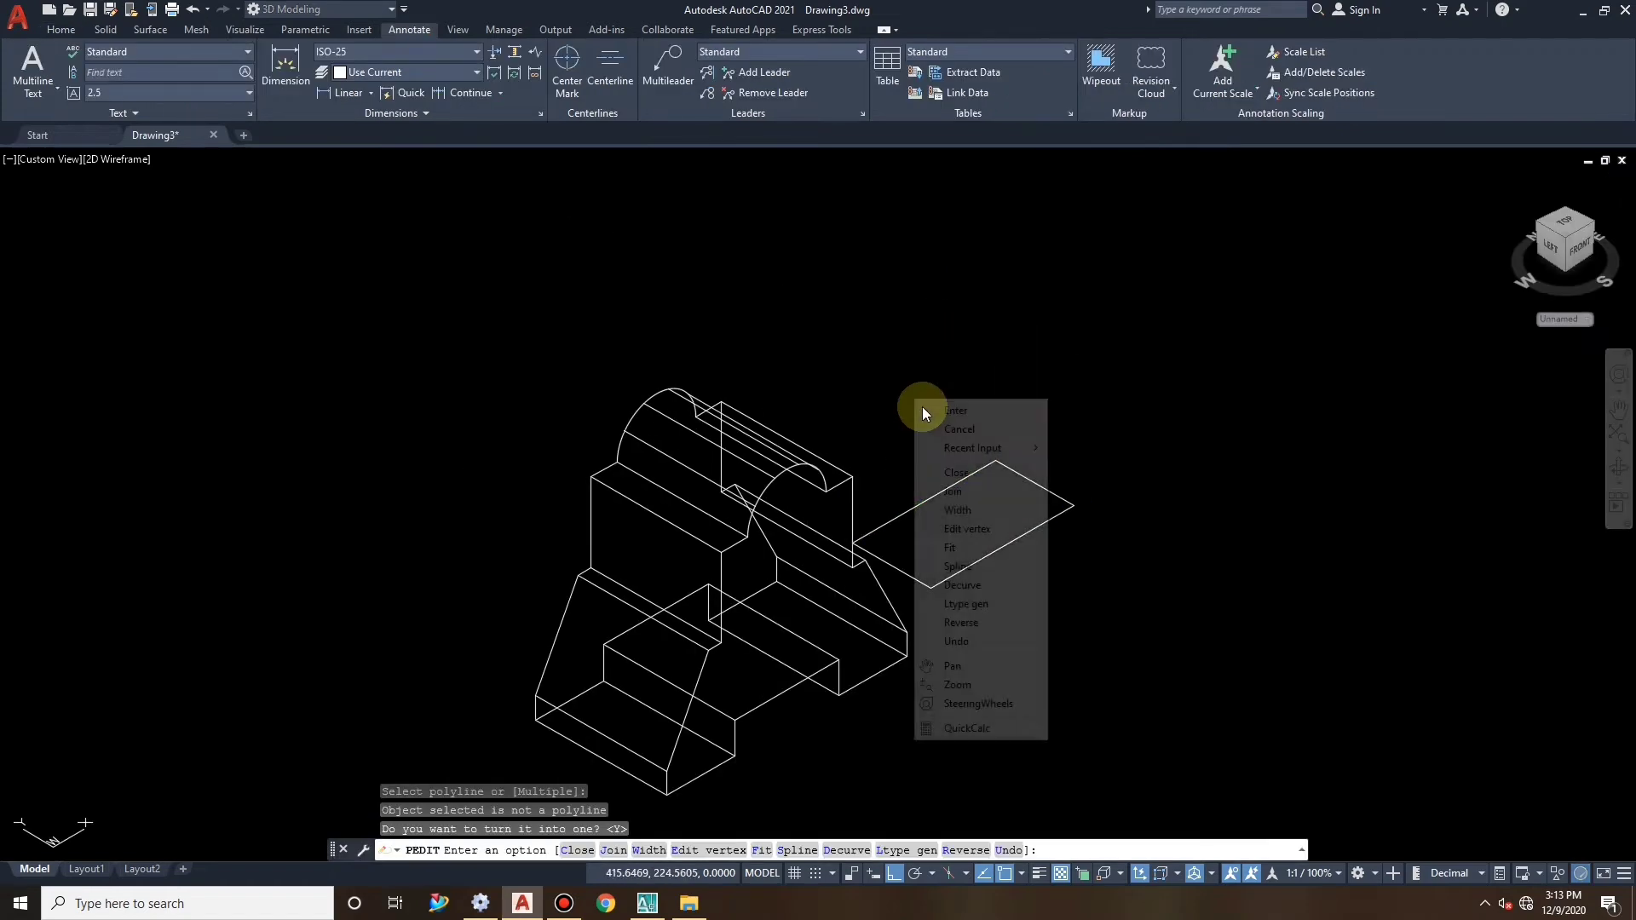
{"action": "left_click", "coordinate": [954, 492]}
{"action": "left_click", "coordinate": [950, 486]}
{"action": "left_click", "coordinate": [1035, 484]}
{"action": "left_click", "coordinate": [950, 576]}
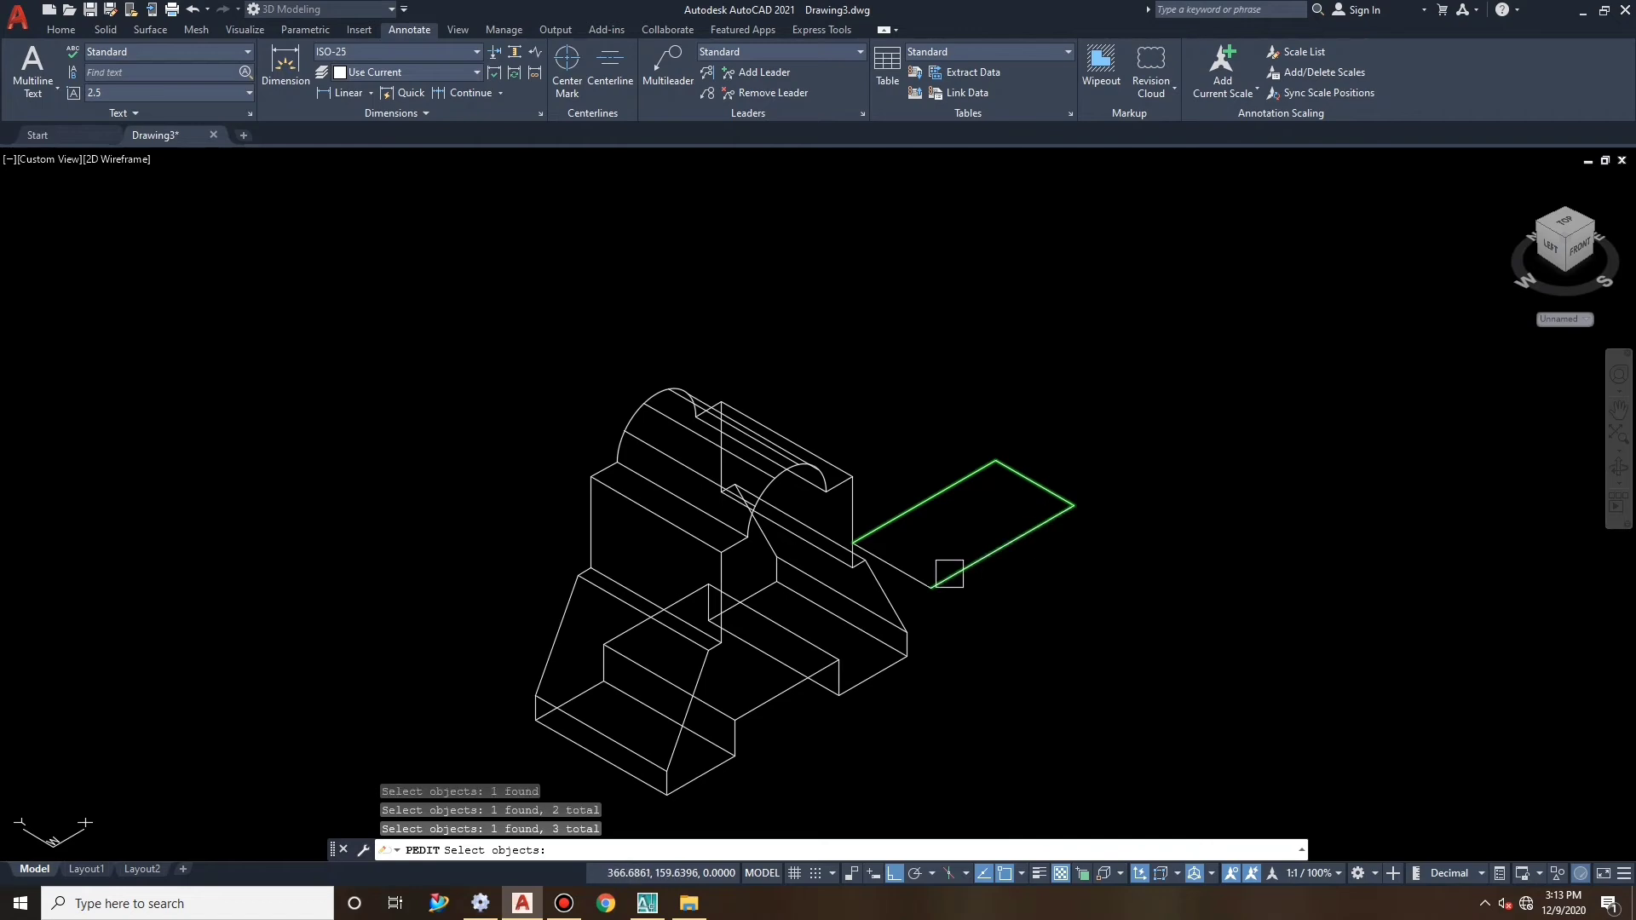
{"action": "key", "text": "Return"}
{"action": "key", "text": "Escape"}
{"action": "key", "text": "Escape"}
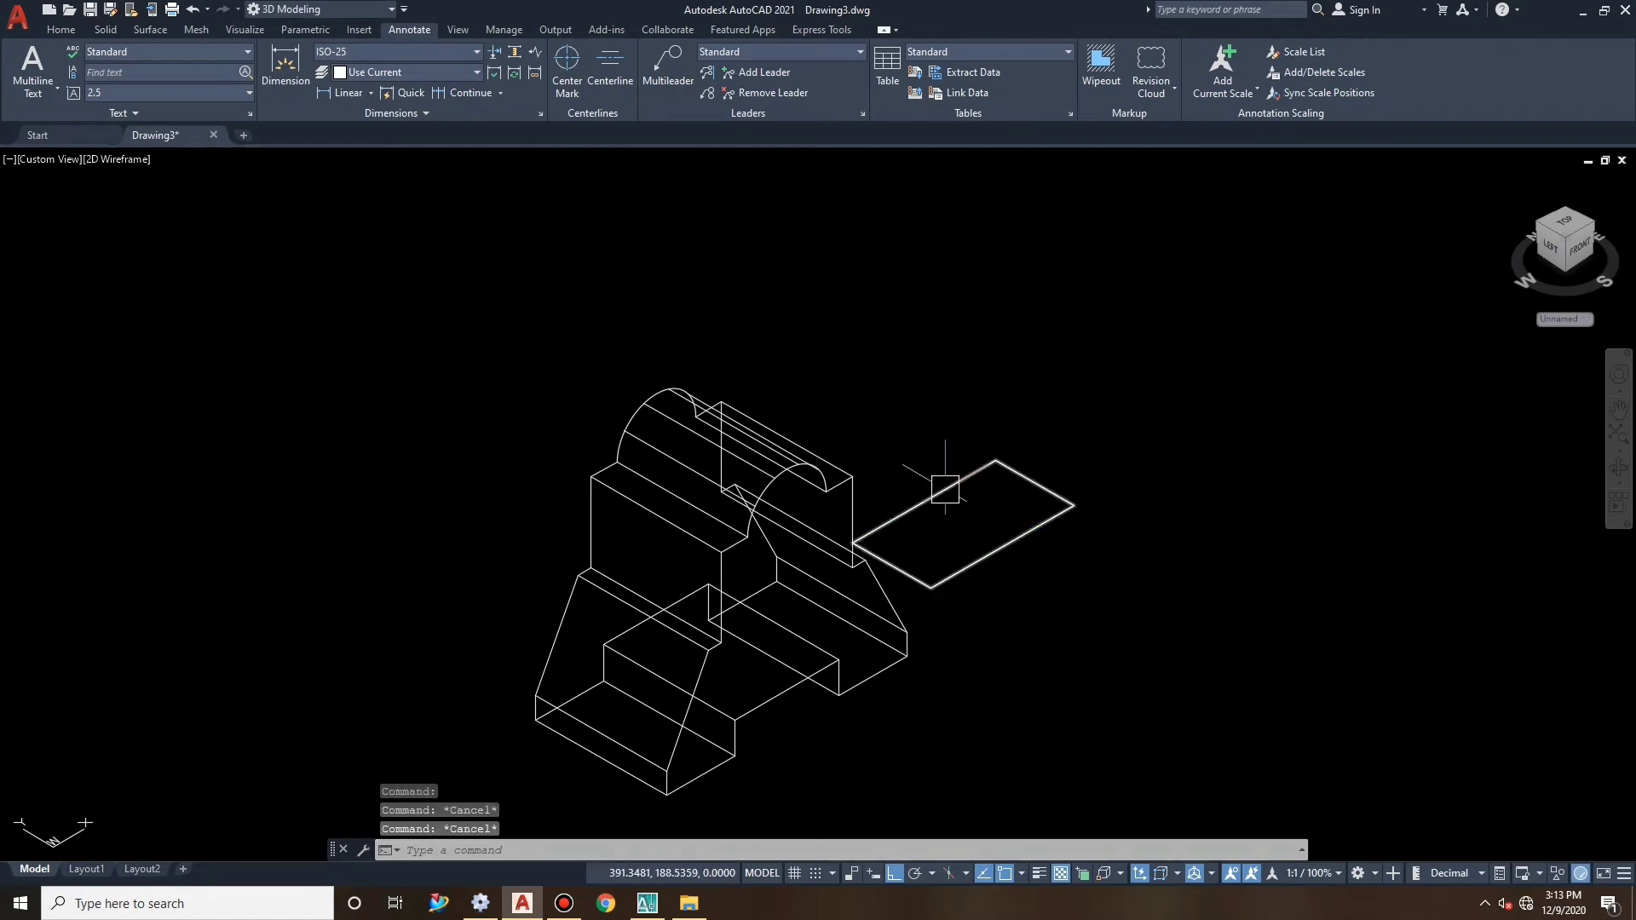
Extrude the joined rectangle upward into a box beside the main solid.
{"action": "left_click", "coordinate": [61, 29]}
{"action": "left_click", "coordinate": [60, 75]}
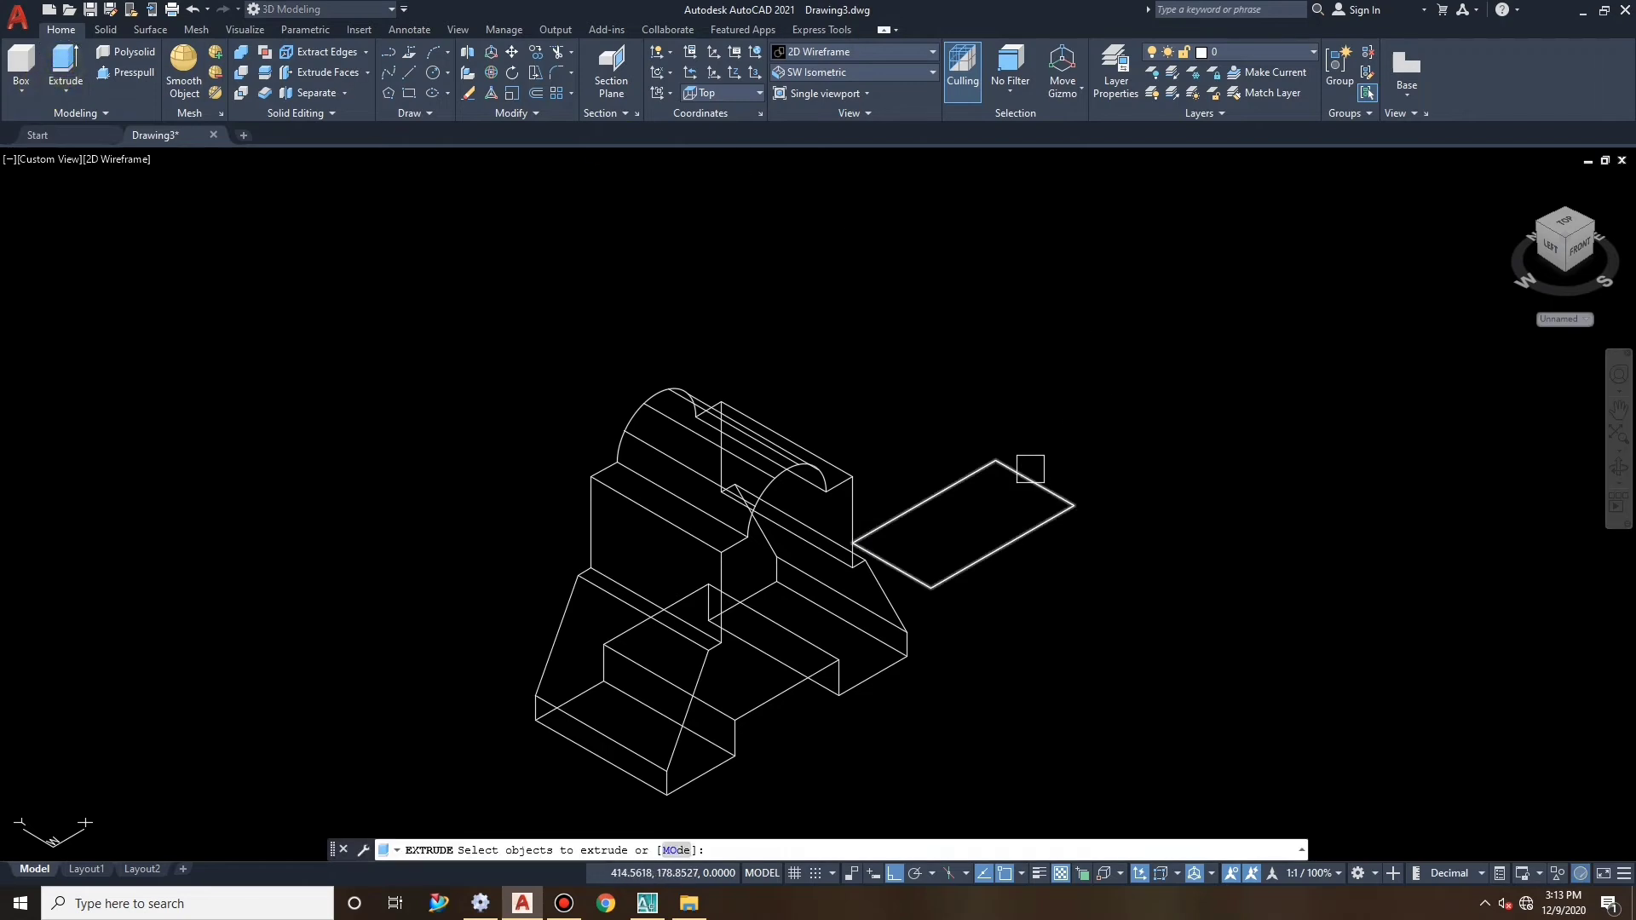
{"action": "left_click", "coordinate": [1032, 474]}
{"action": "right_click", "coordinate": [1084, 436]}
{"action": "left_click", "coordinate": [1099, 434]}
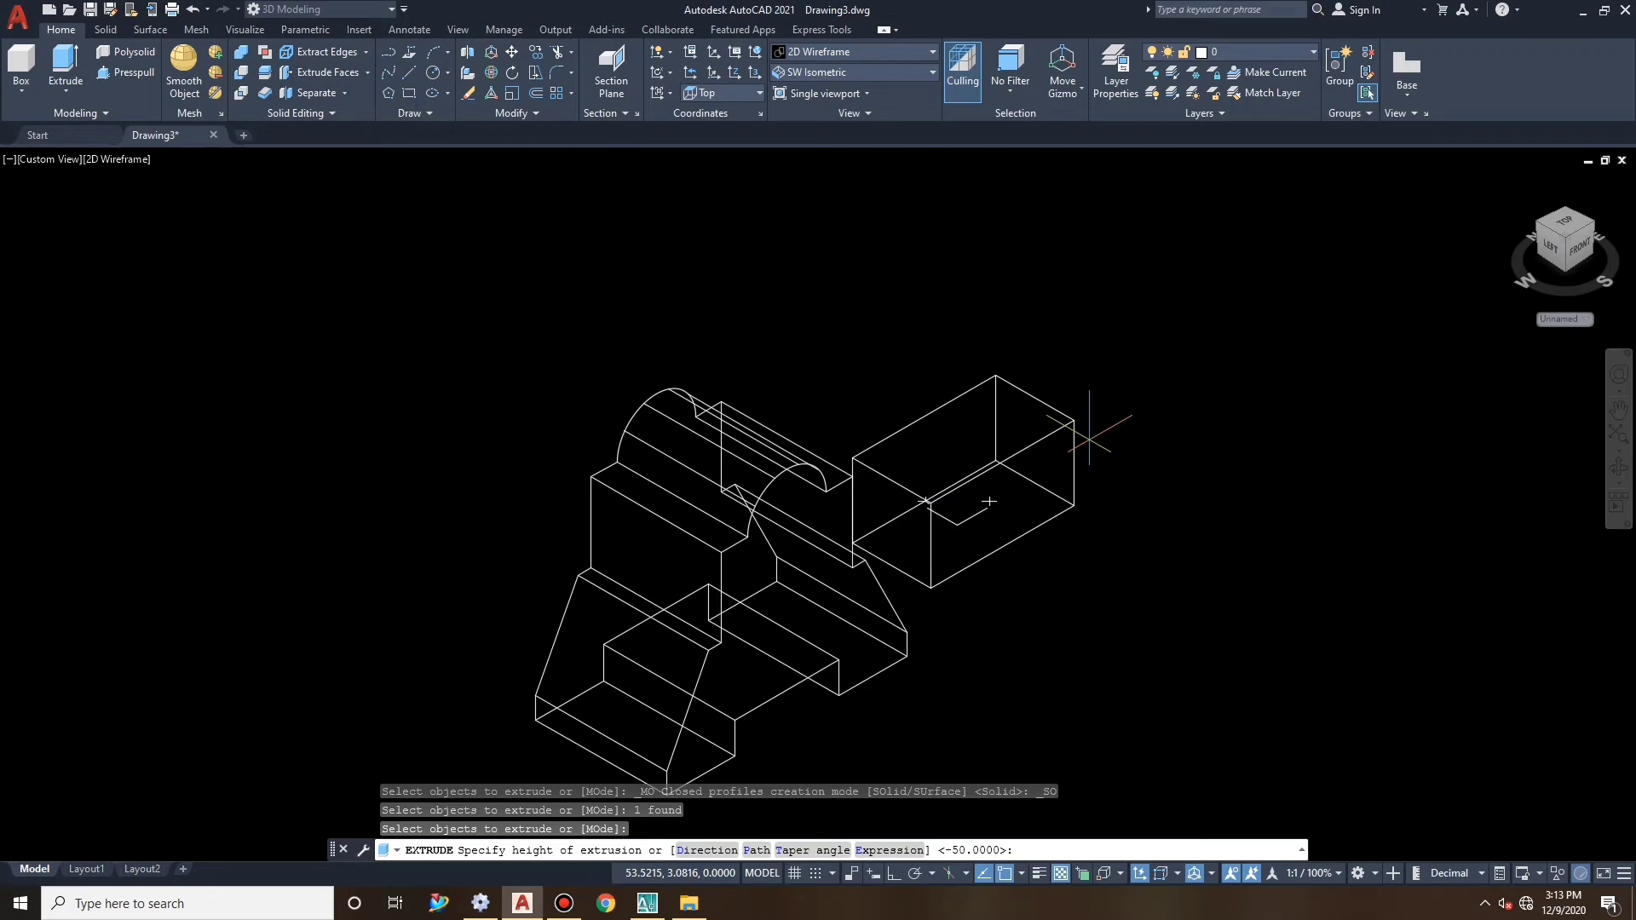
{"action": "left_click", "coordinate": [1089, 439]}
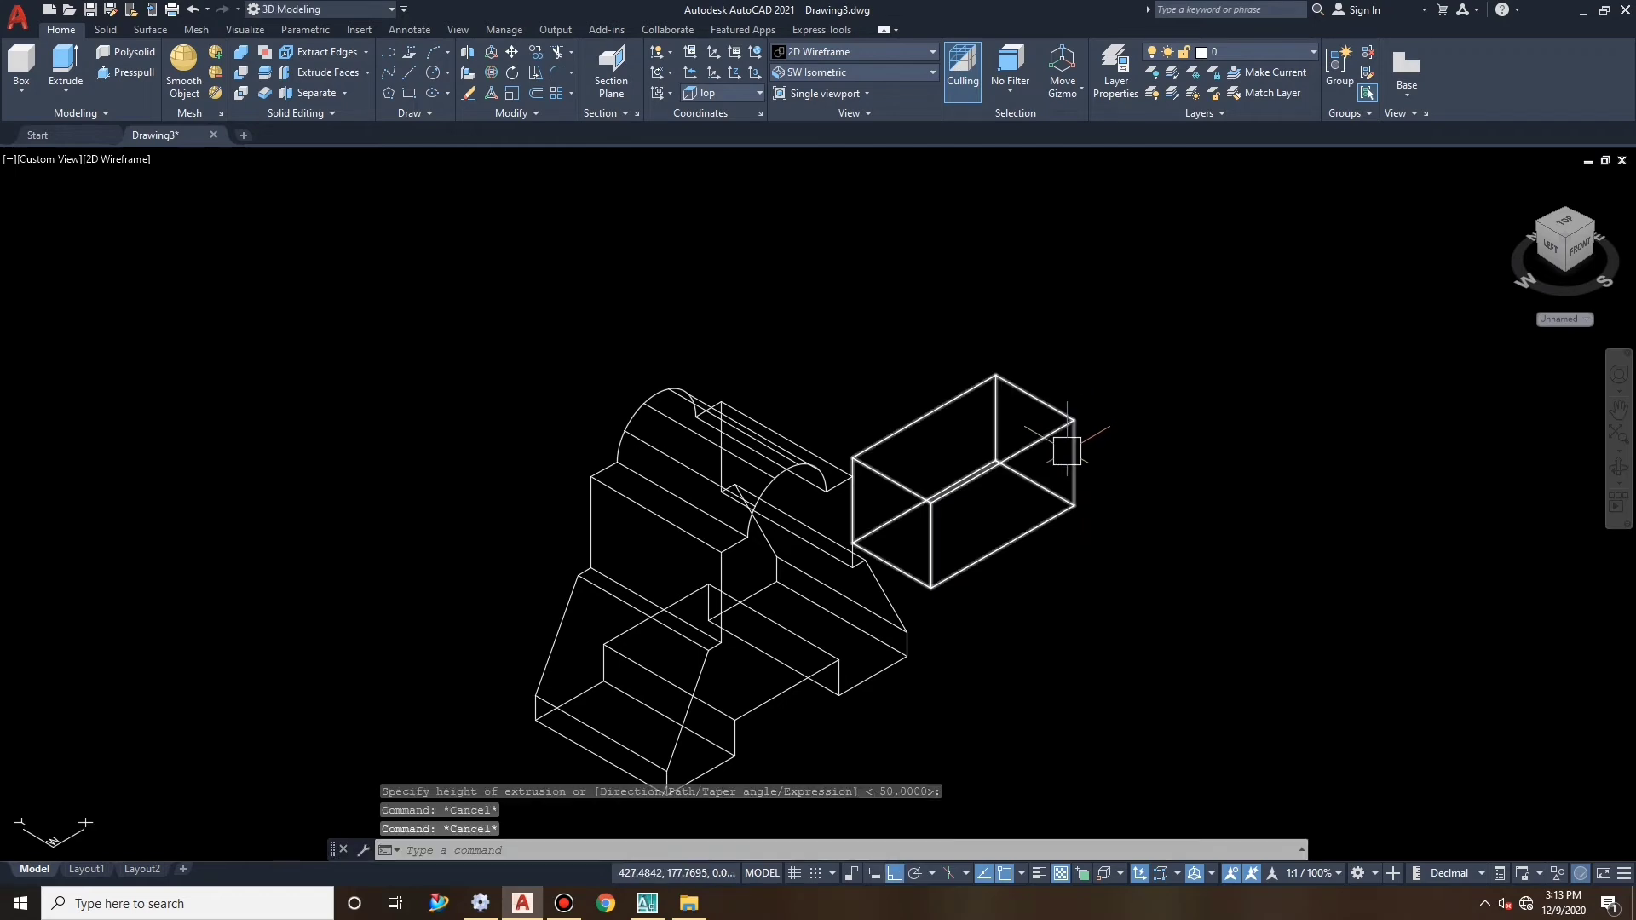
Move the box from the midpoint of its top end edge to the midpoint of the upper edge of the solid's sloped side.
{"action": "left_click", "coordinate": [1063, 429]}
{"action": "type", "text": "m"}
{"action": "key", "text": "Return"}
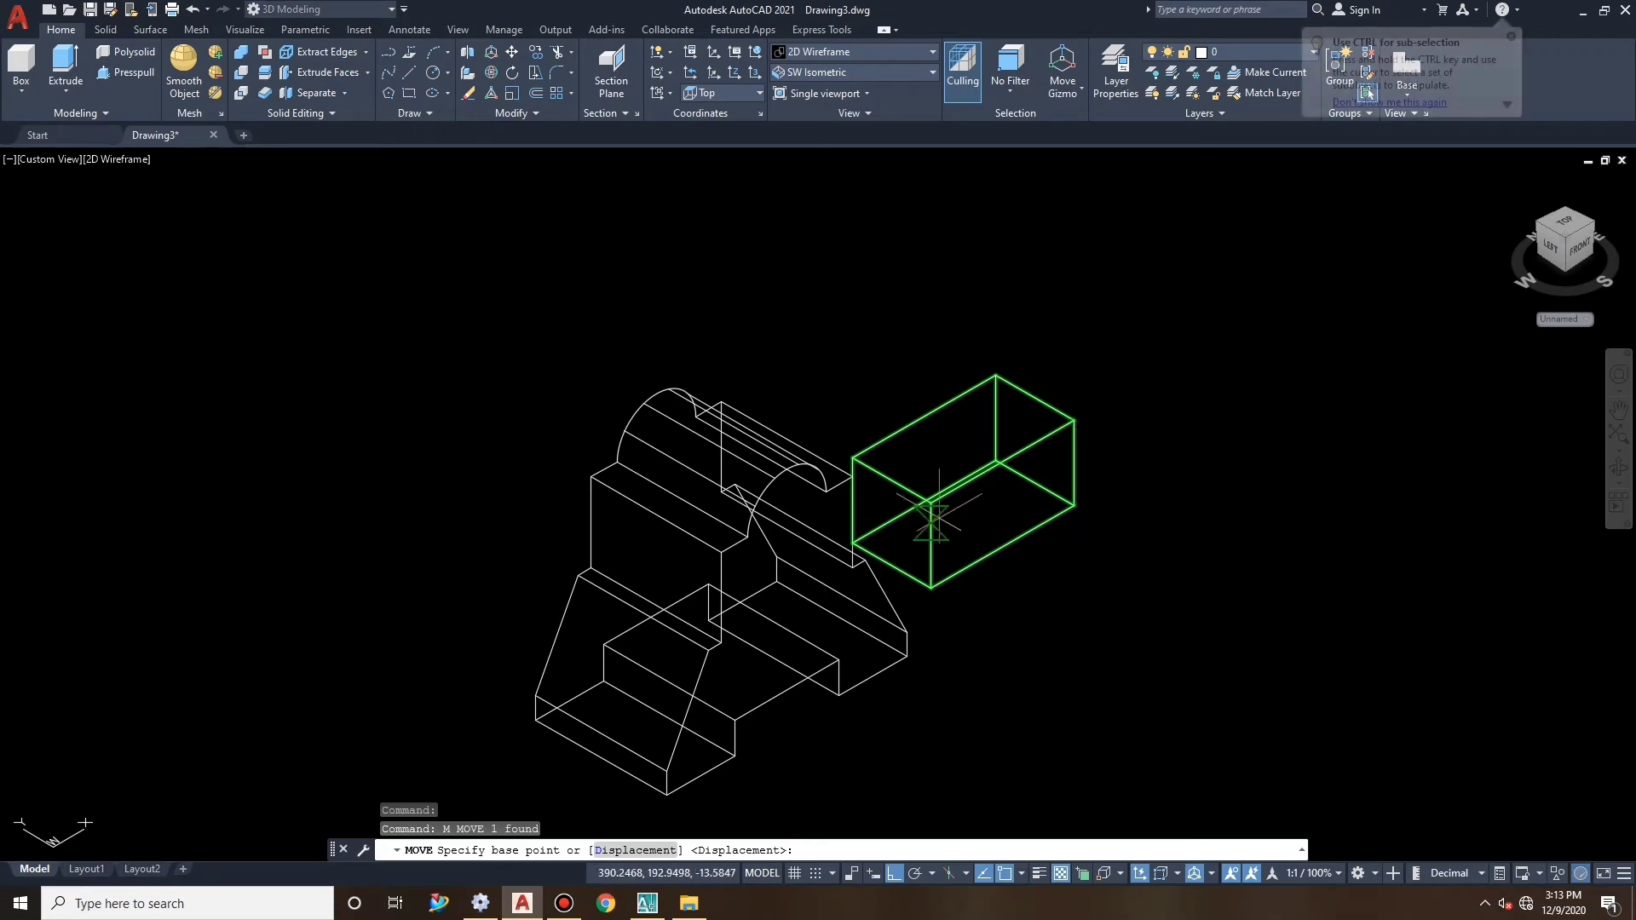
{"action": "left_click", "coordinate": [891, 480]}
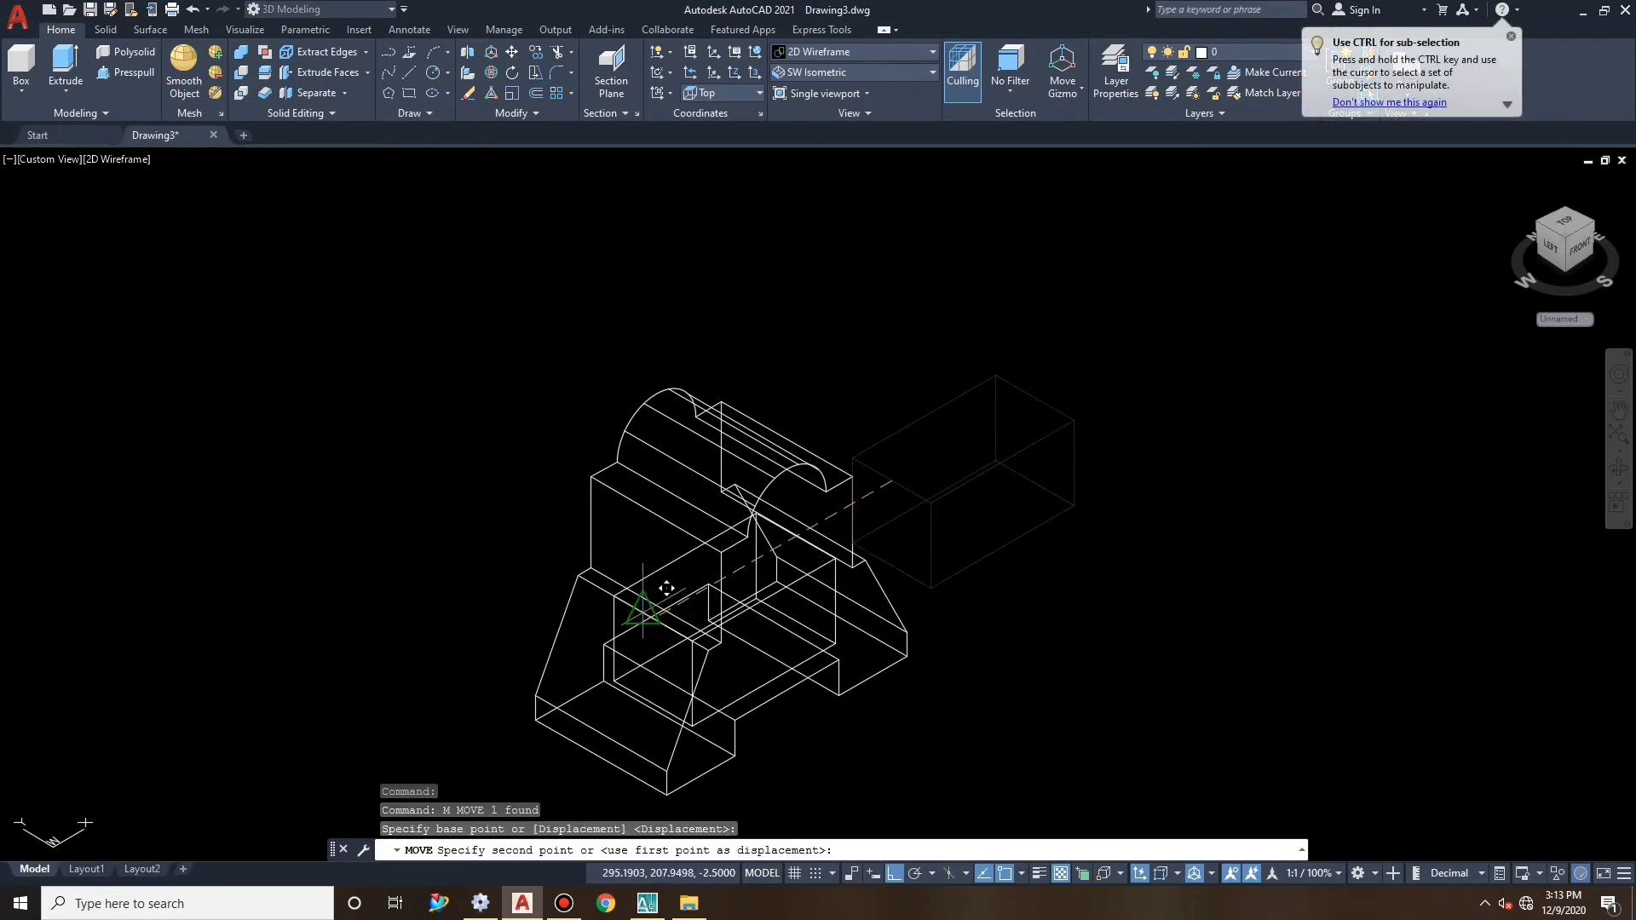
{"action": "left_click", "coordinate": [674, 601]}
{"action": "key", "text": "Escape"}
{"action": "key", "text": "Escape"}
{"action": "key", "text": "Escape"}
{"action": "scroll", "coordinate": [956, 423], "scroll_direction": "down", "scroll_amount": 2}
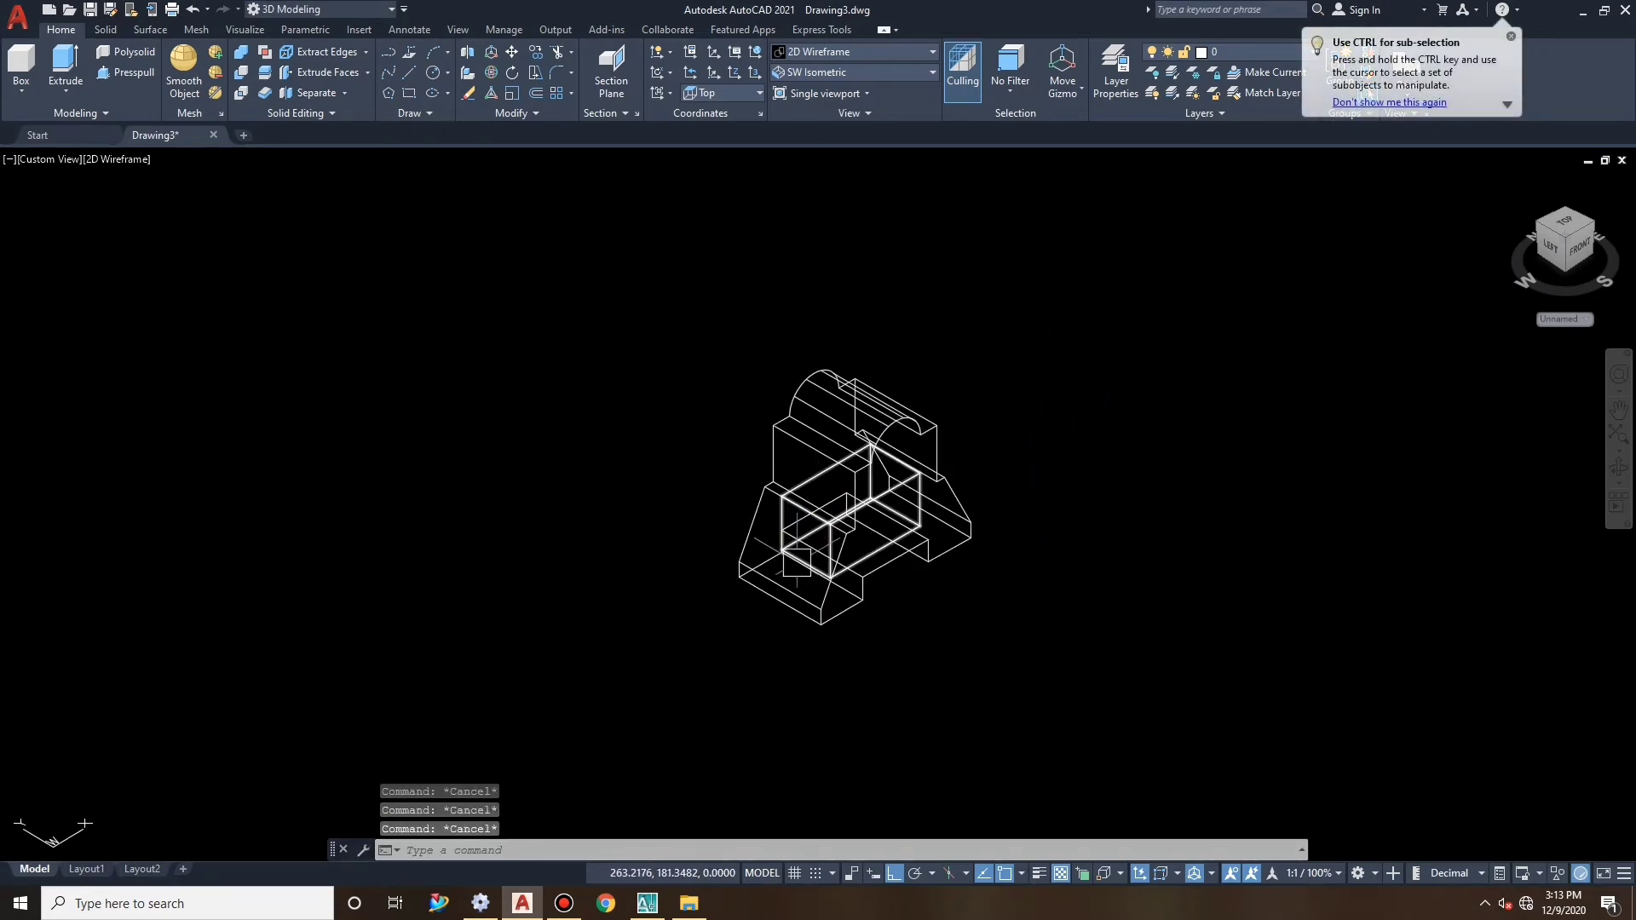
Display the model in the Shaded with Edges visual style to check the box's position inside the solid.
{"action": "scroll", "coordinate": [895, 582], "scroll_direction": "up", "scroll_amount": 5}
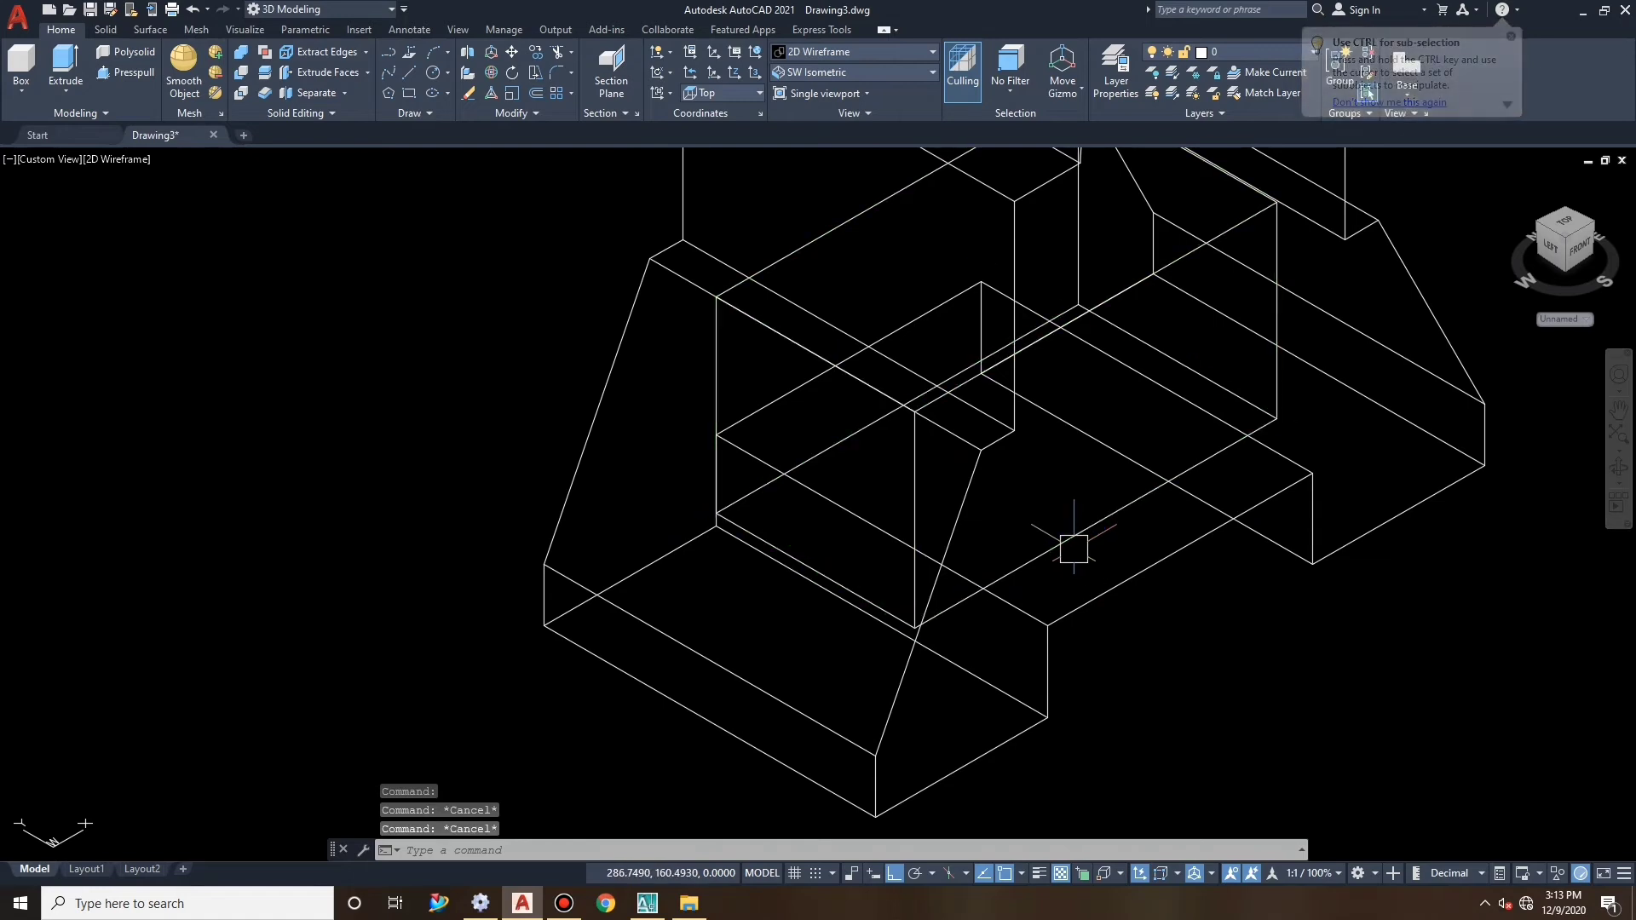
{"action": "left_click", "coordinate": [826, 54]}
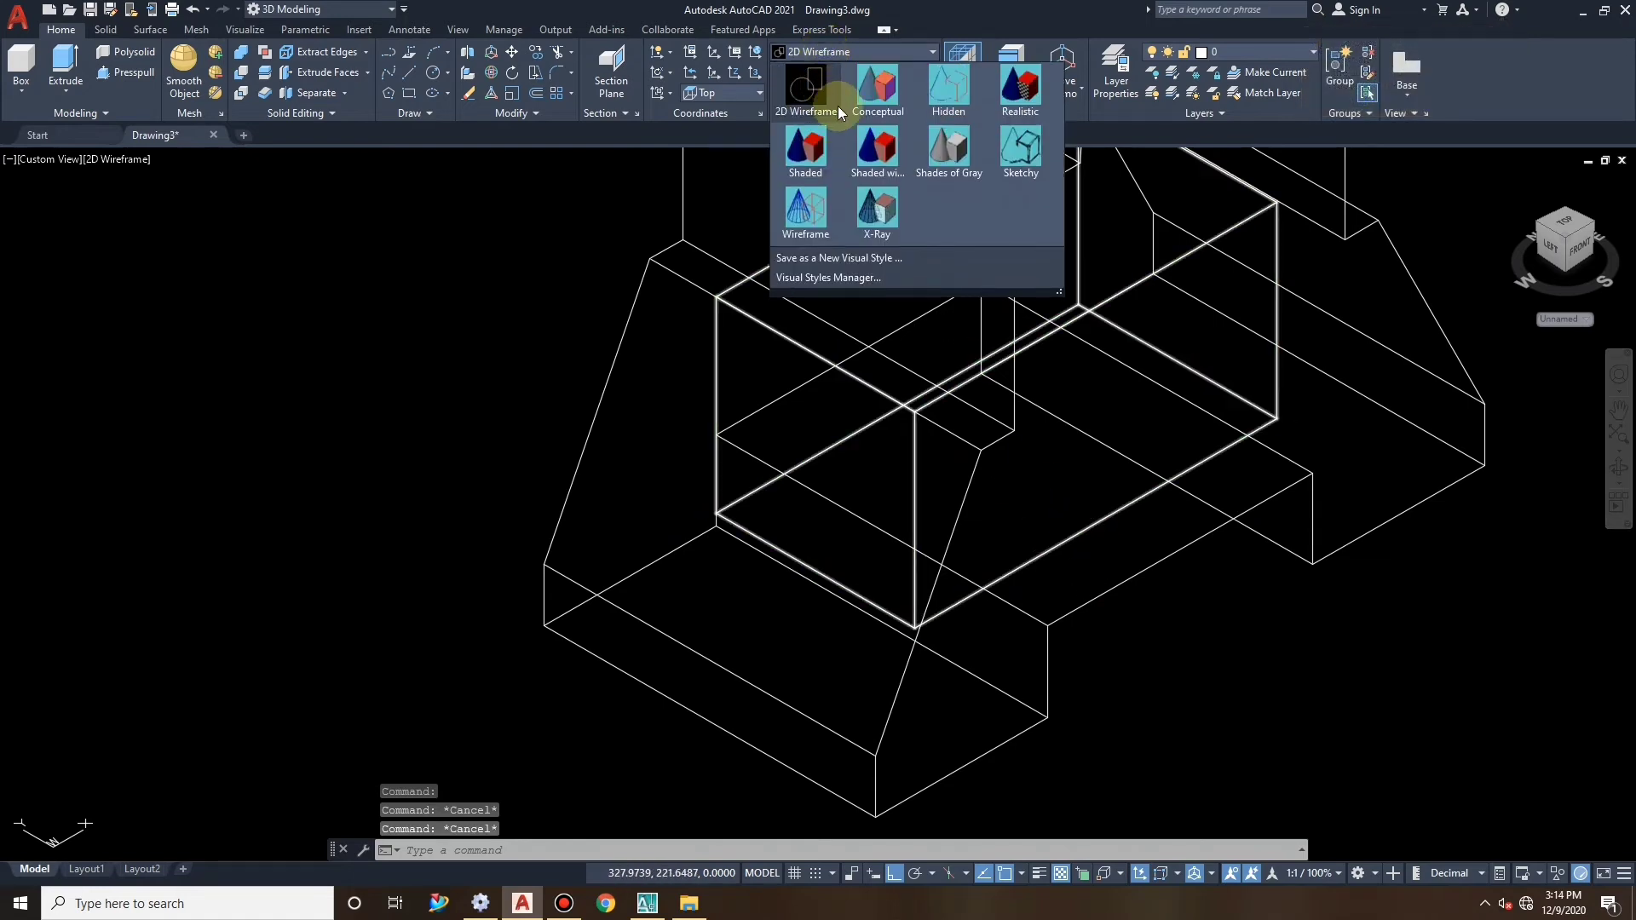
{"action": "left_click", "coordinate": [886, 163]}
{"action": "scroll", "coordinate": [873, 492], "scroll_direction": "down", "scroll_amount": 4}
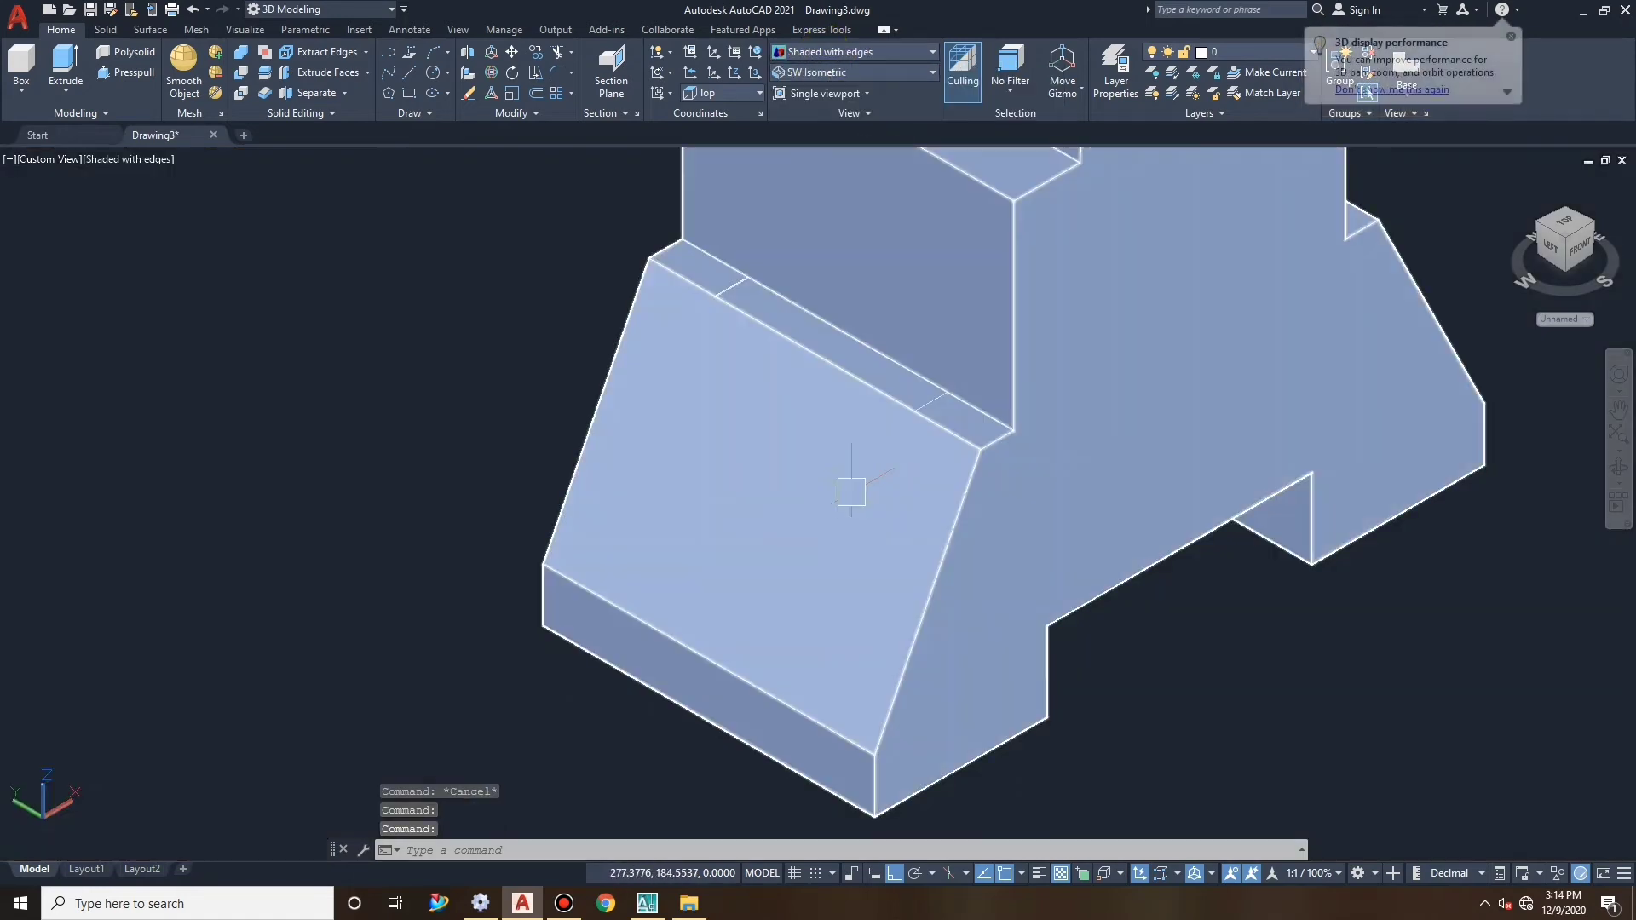
{"action": "scroll", "coordinate": [971, 423], "scroll_direction": "up", "scroll_amount": 1}
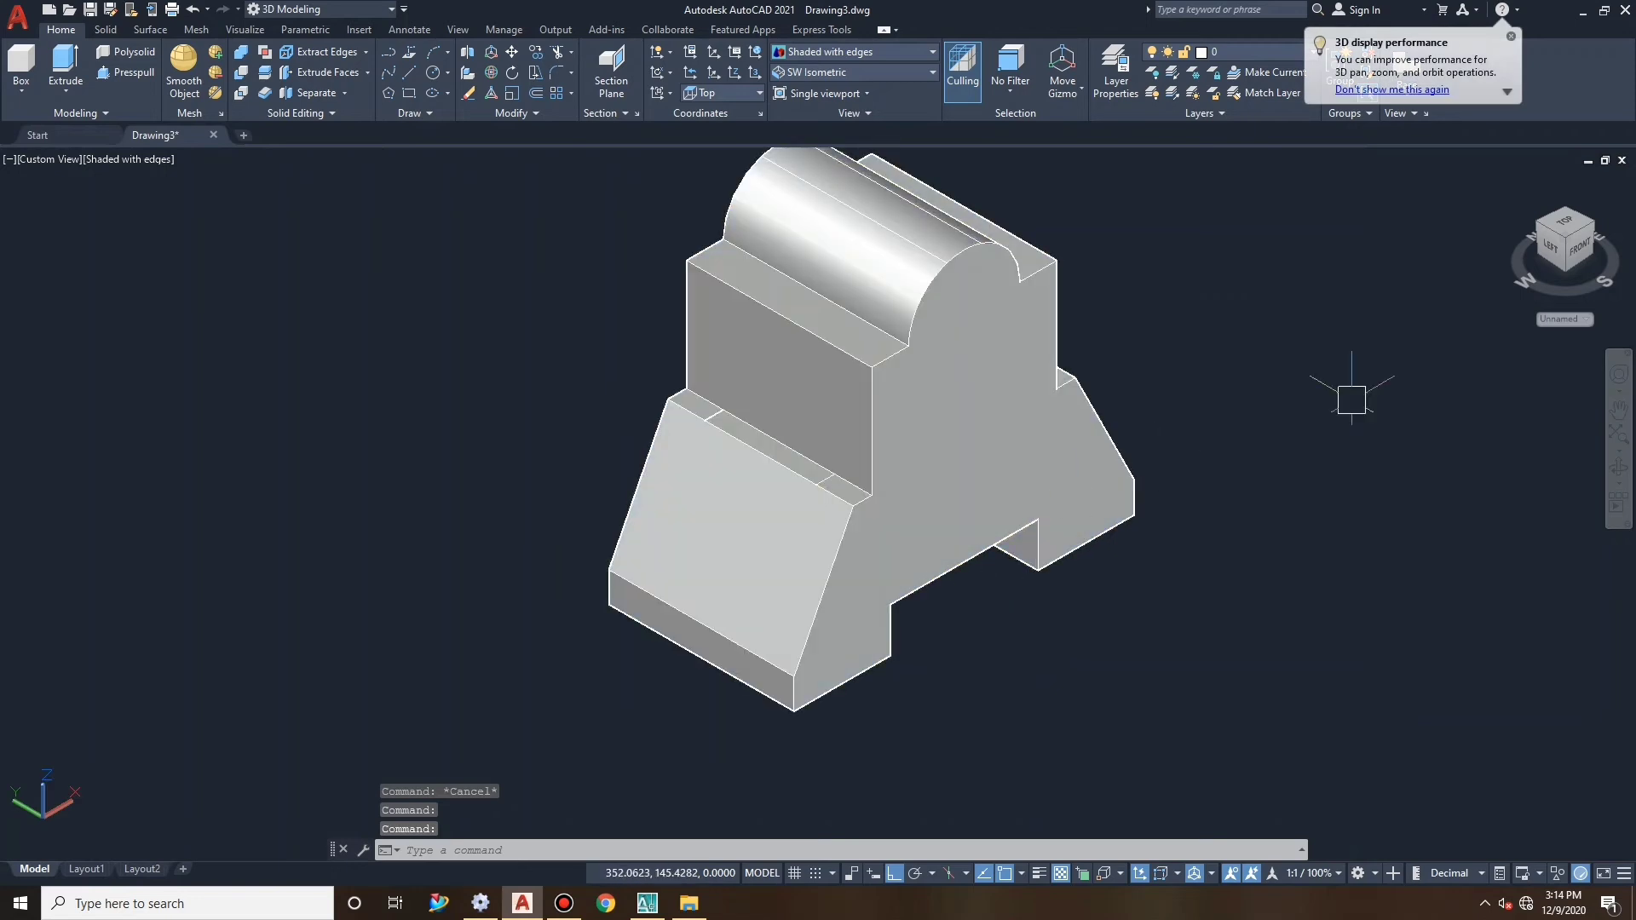
Press-pull the end face of the box on the model's left side outward beyond the solid's sloped side.
{"action": "left_click", "coordinate": [1619, 471]}
{"action": "left_click_drag", "start_coordinate": [1023, 639], "coordinate": [1261, 437]}
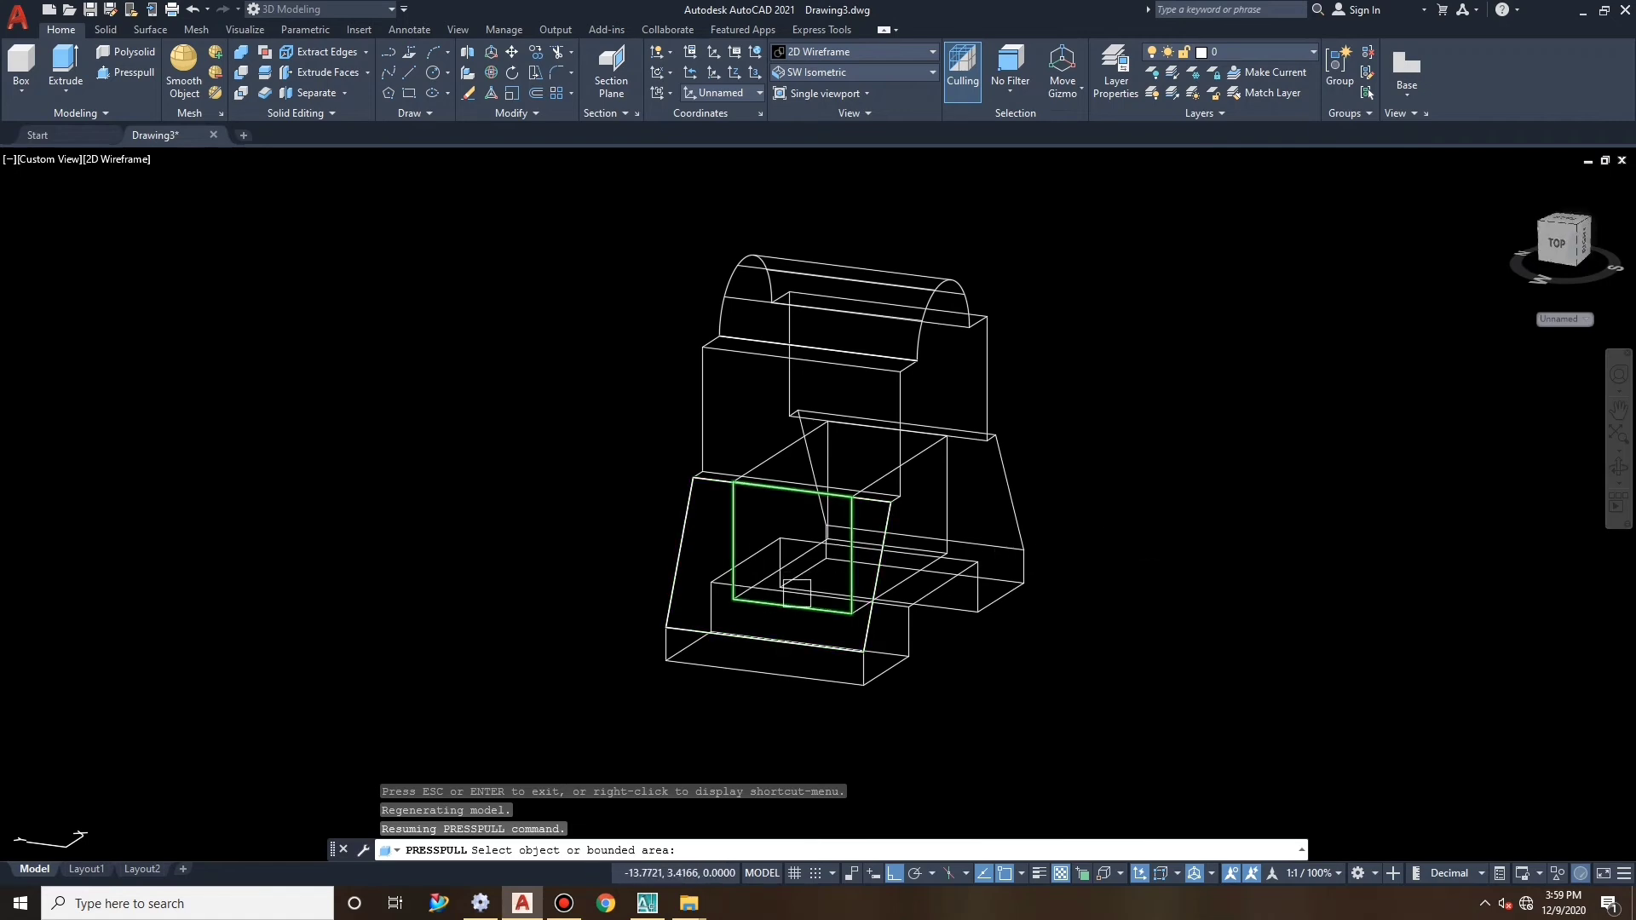
{"action": "left_click", "coordinate": [797, 586]}
{"action": "left_click", "coordinate": [660, 682]}
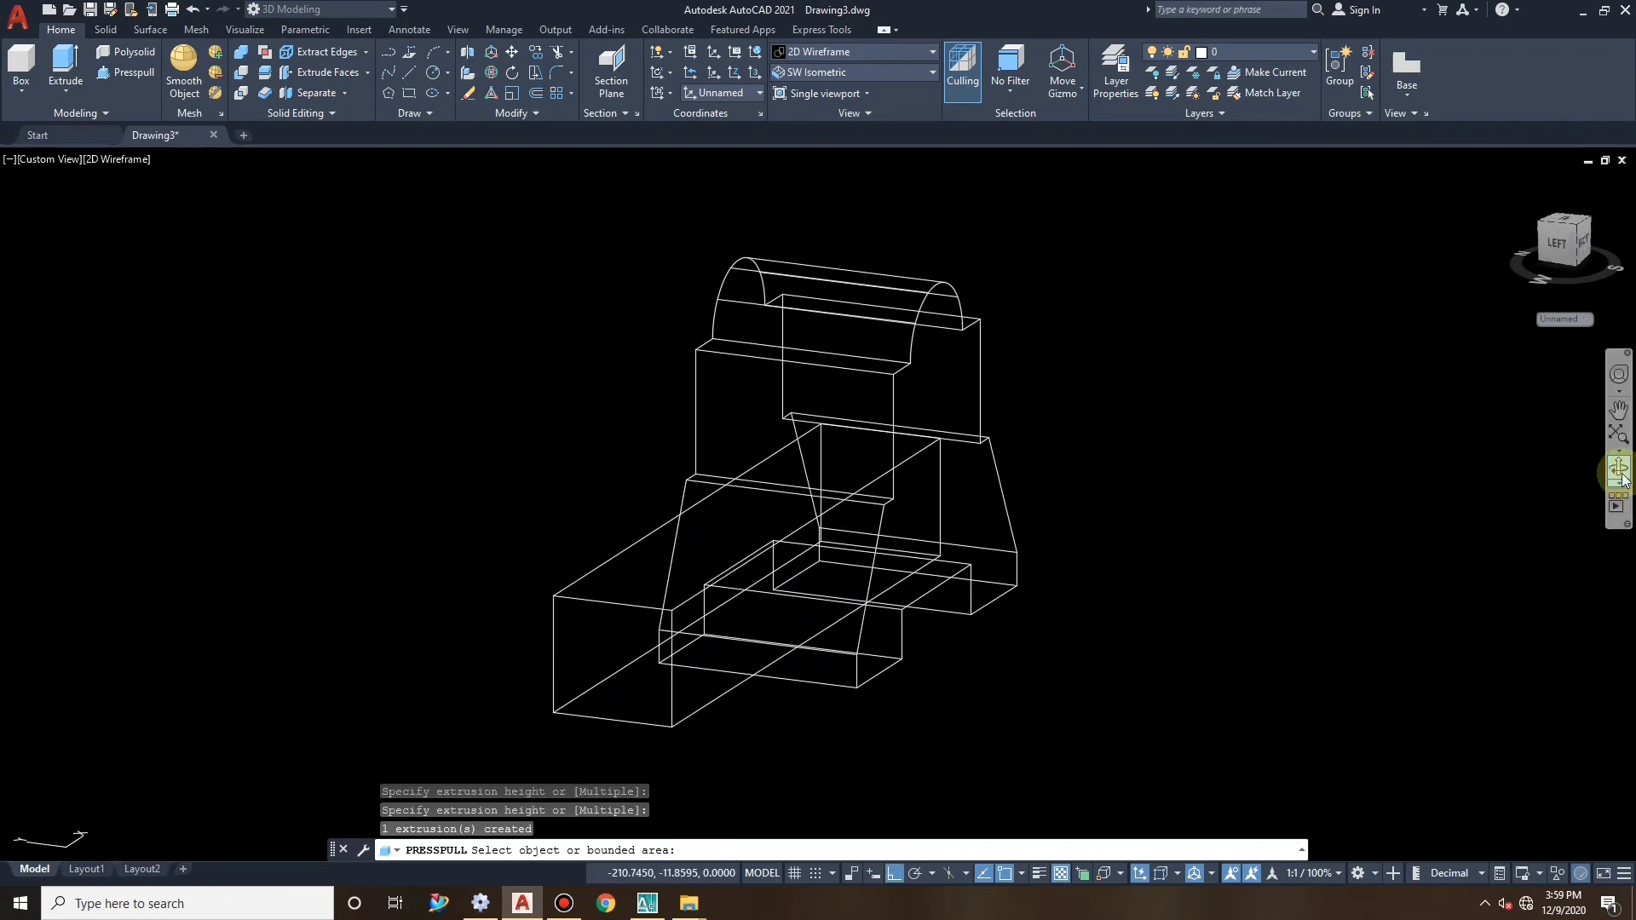
{"action": "left_click", "coordinate": [1051, 614]}
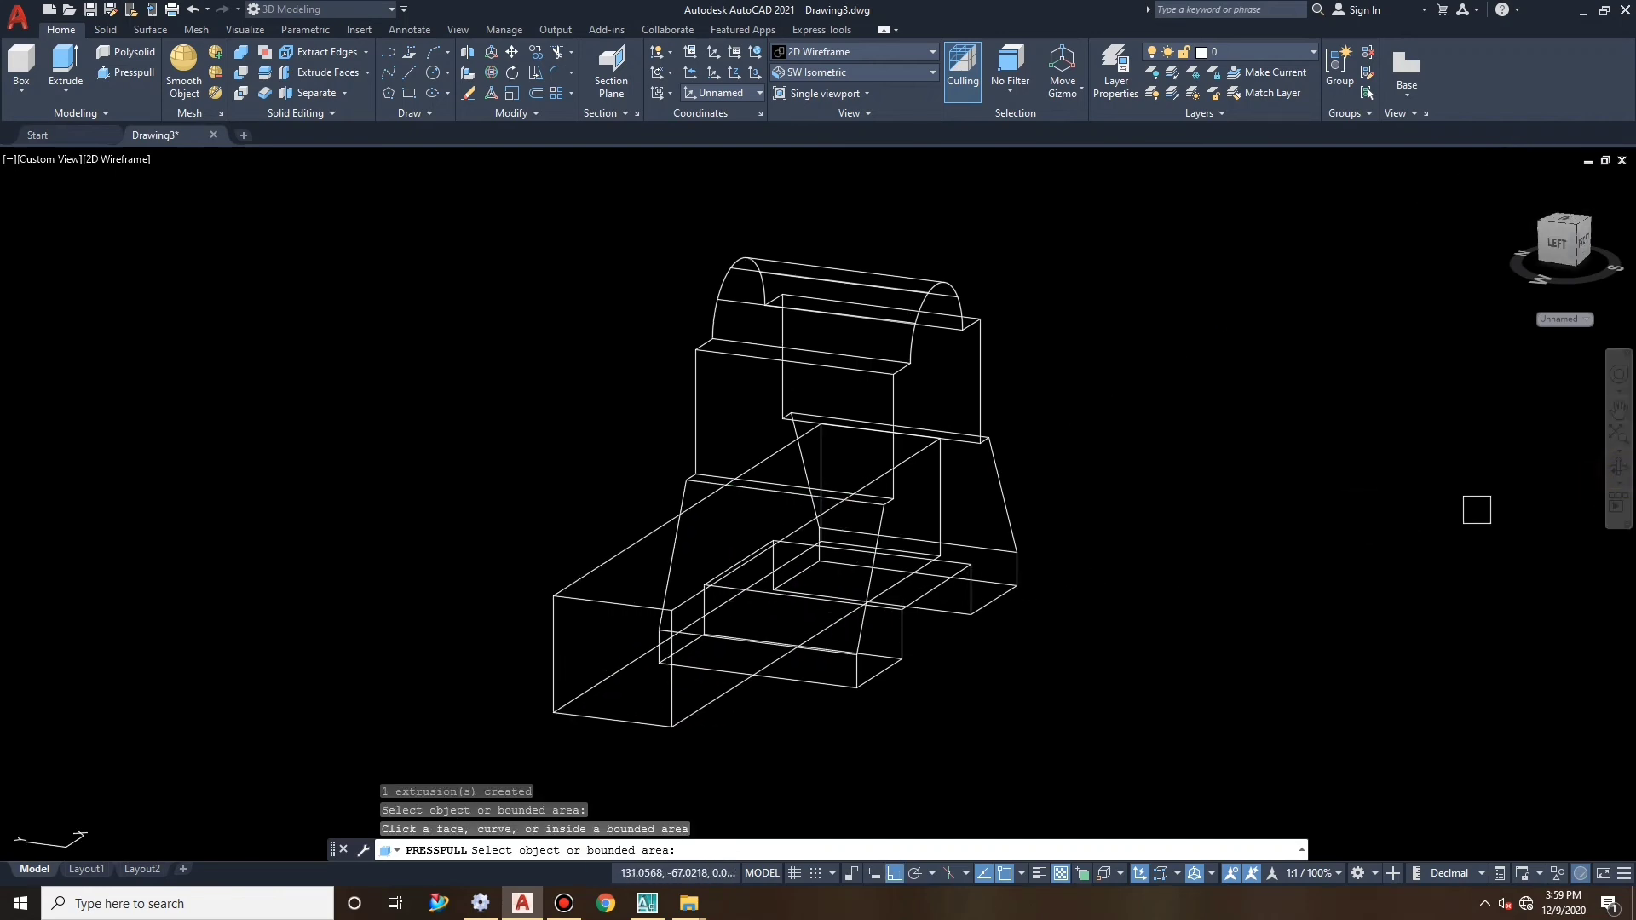
Press-pull the opposite end face of the box outward beyond the solid's other sloped side.
{"action": "left_click", "coordinate": [1617, 464]}
{"action": "left_click_drag", "start_coordinate": [949, 548], "coordinate": [684, 558]}
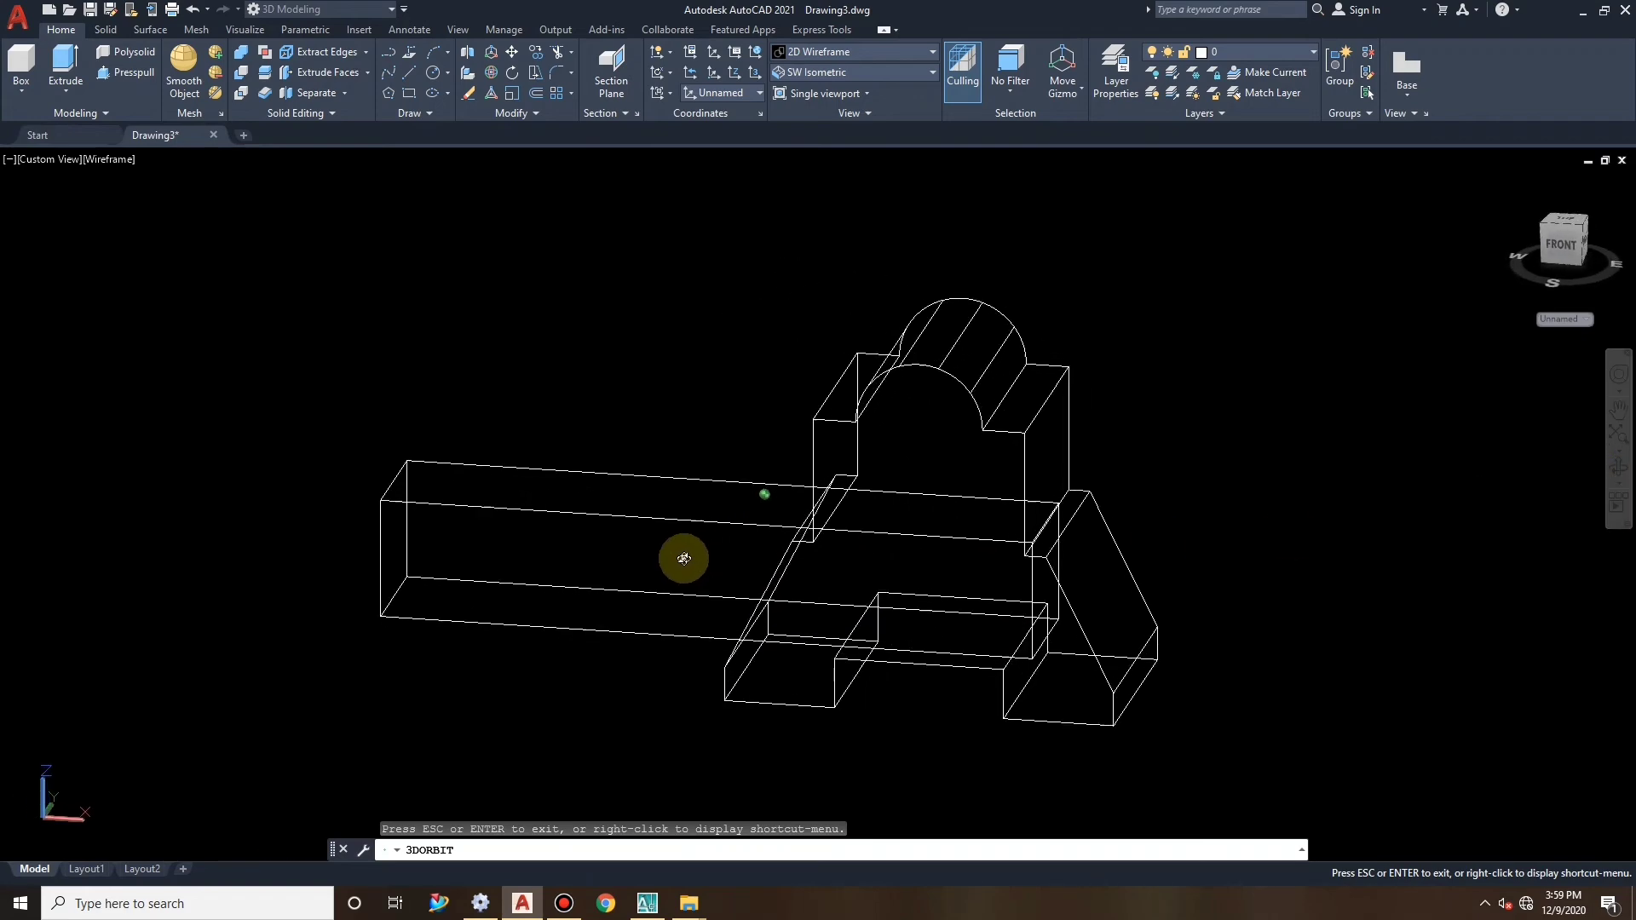
{"action": "mouse_move", "coordinate": [1012, 577]}
{"action": "left_mouse_down"}
{"action": "mouse_move", "coordinate": [1030, 584]}
{"action": "mouse_move", "coordinate": [1004, 552]}
{"action": "left_mouse_up"}
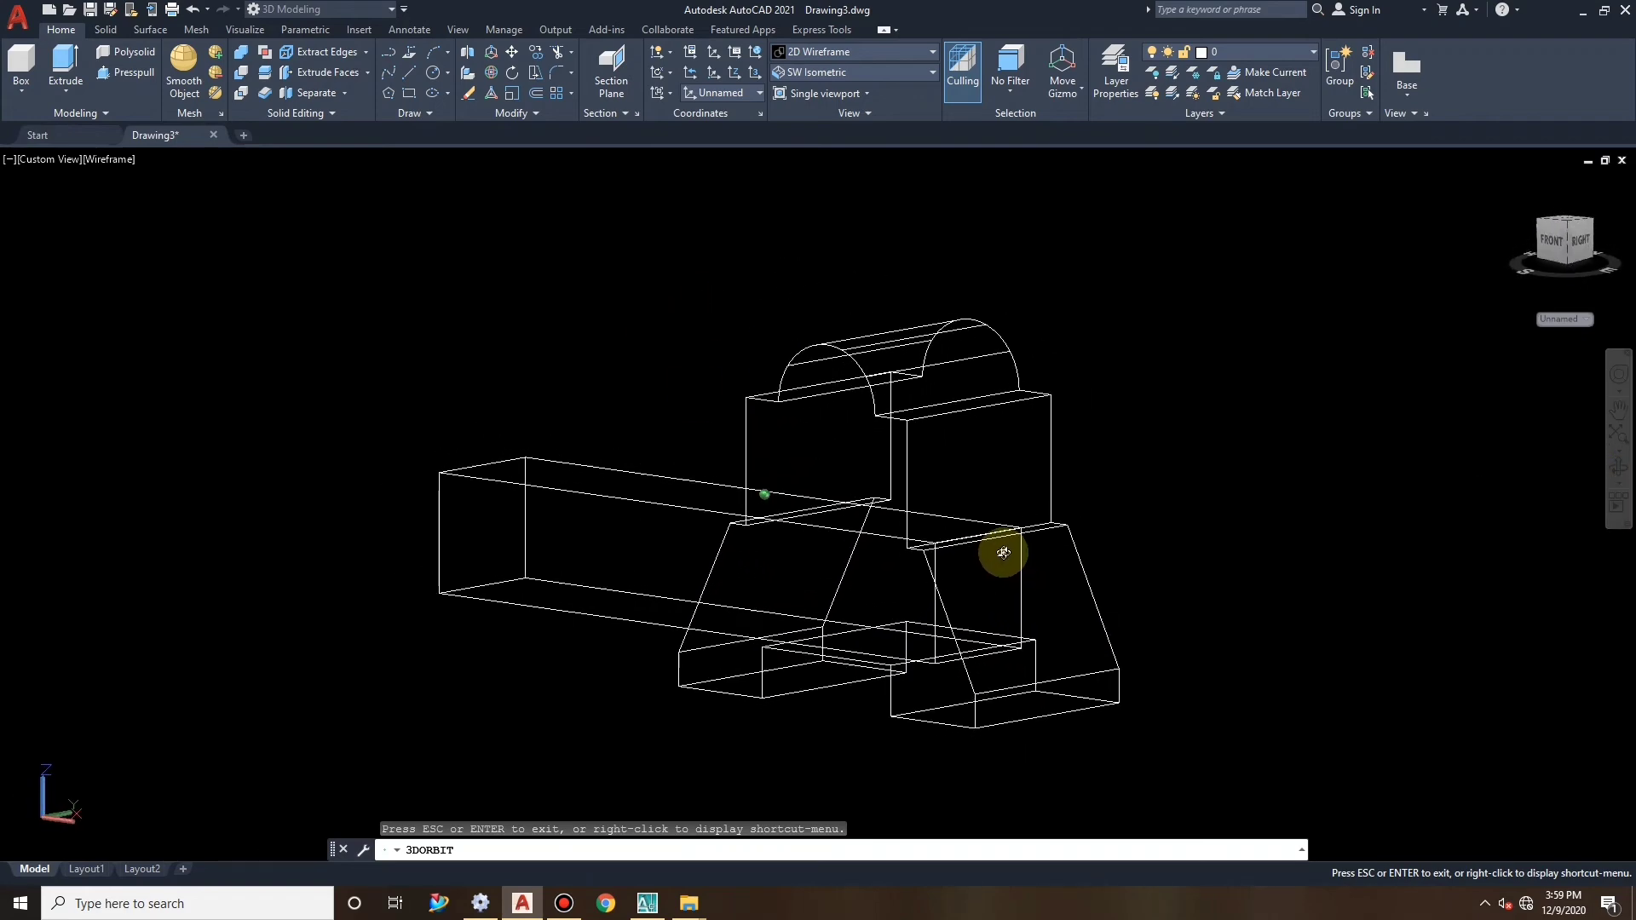
{"action": "key", "text": "Escape"}
{"action": "left_click", "coordinate": [132, 74]}
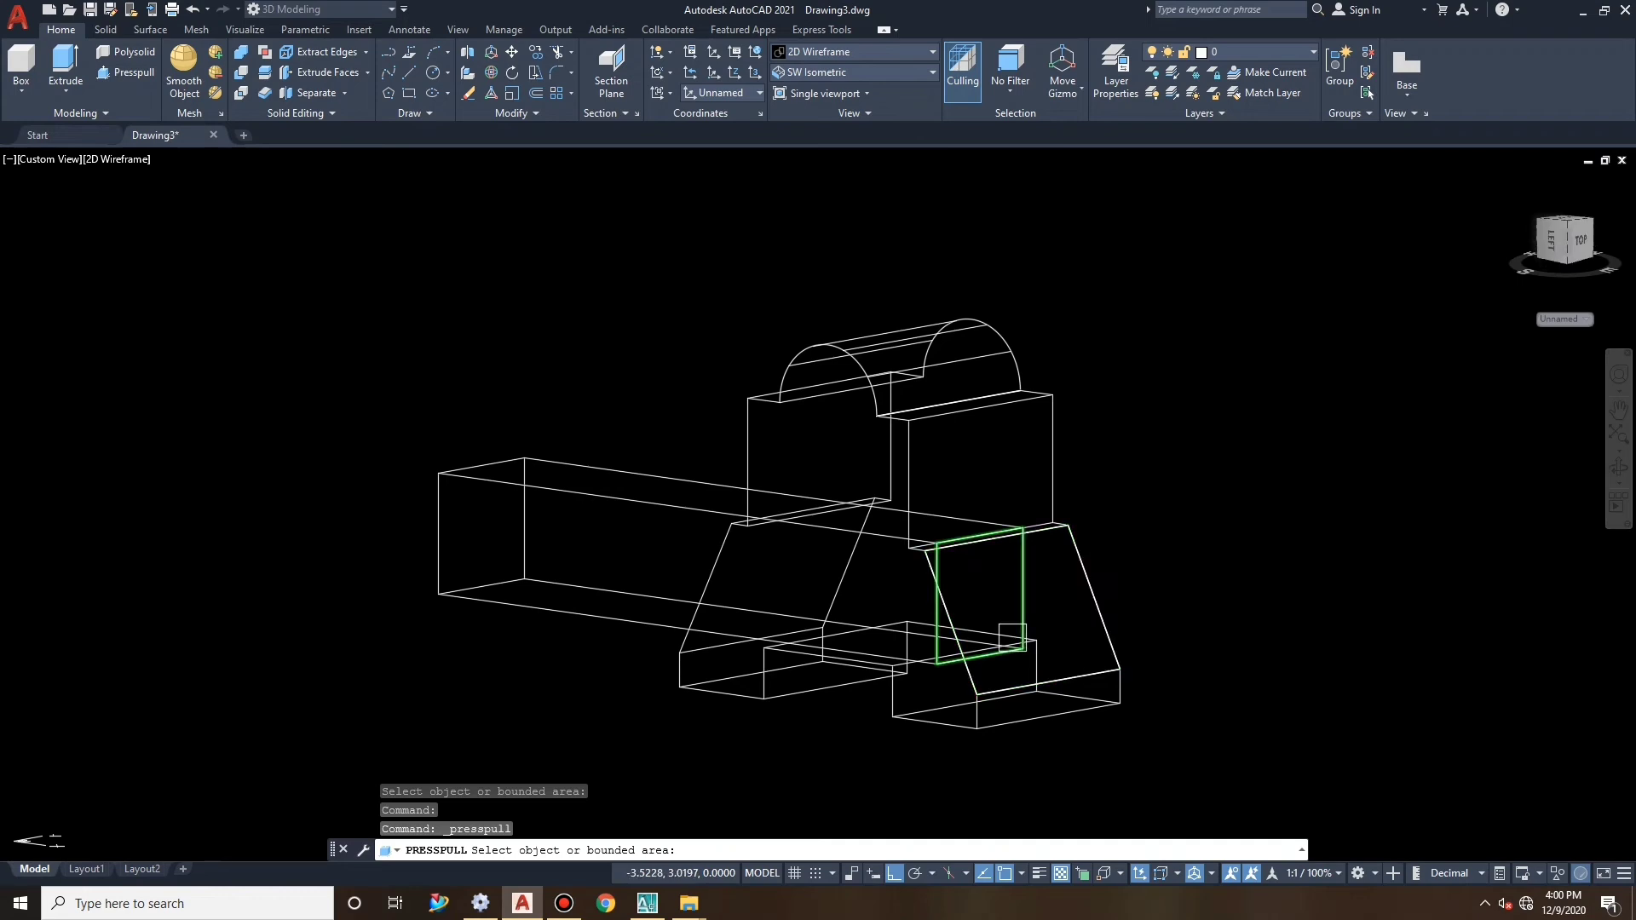
{"action": "left_click", "coordinate": [1023, 649]}
{"action": "left_click", "coordinate": [1241, 676]}
{"action": "key", "text": "Escape"}
{"action": "key", "text": "Escape"}
{"action": "key", "text": "Escape"}
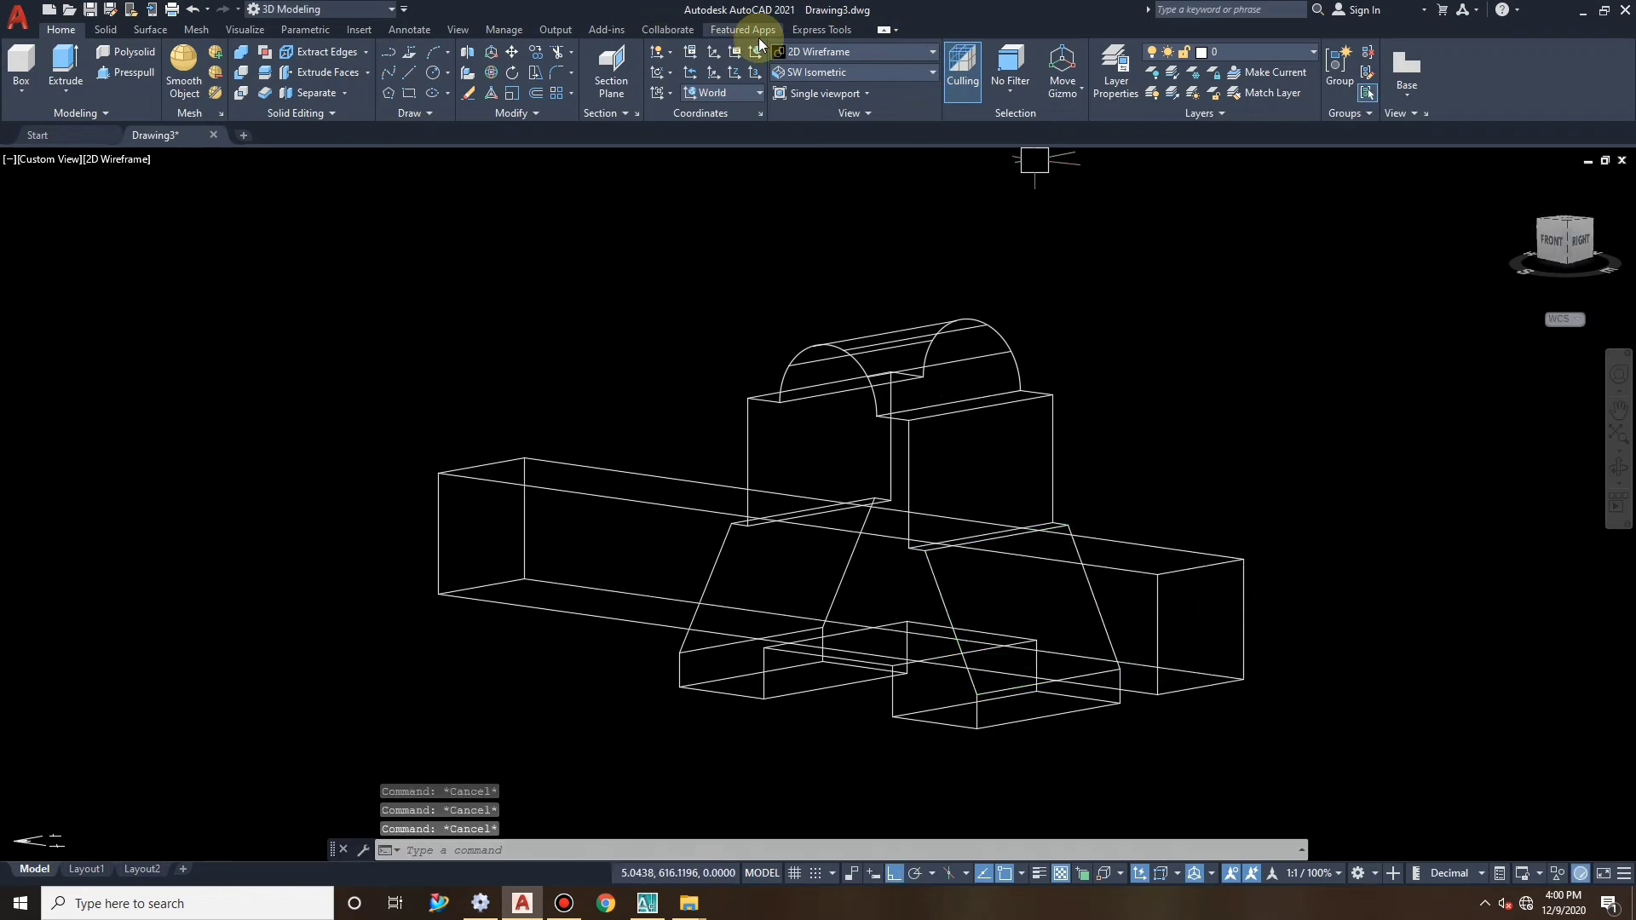
Shade the model, trying the Conceptual visual style and settling on Shaded with Edges.
{"action": "left_click", "coordinate": [831, 56]}
{"action": "left_click", "coordinate": [885, 92]}
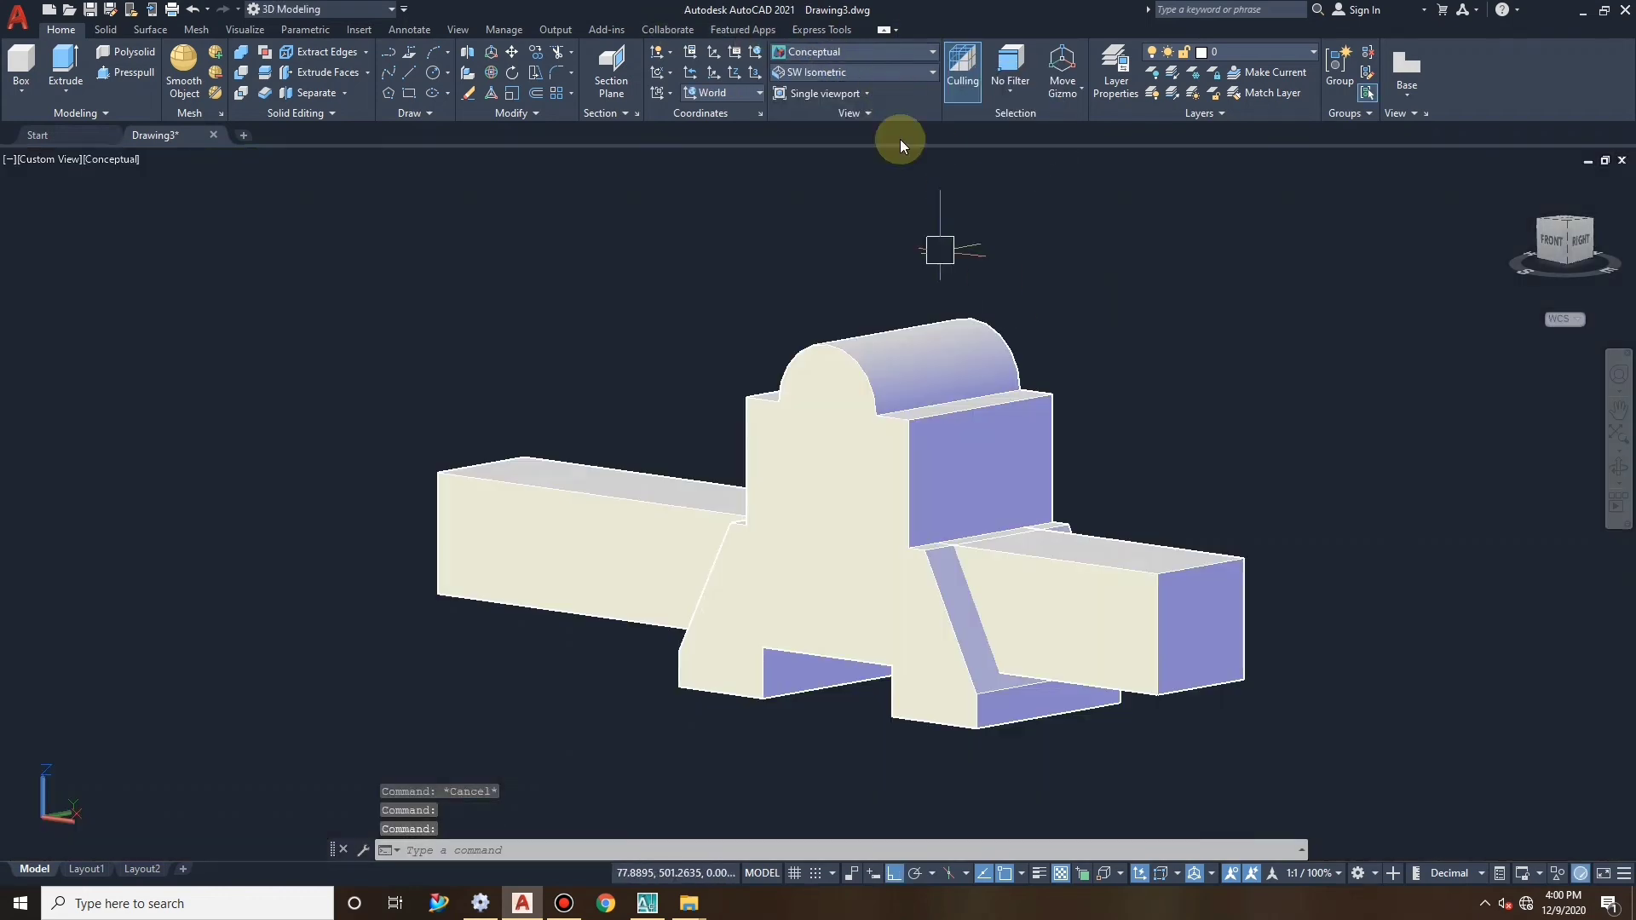
{"action": "left_click", "coordinate": [889, 53]}
{"action": "left_click", "coordinate": [873, 142]}
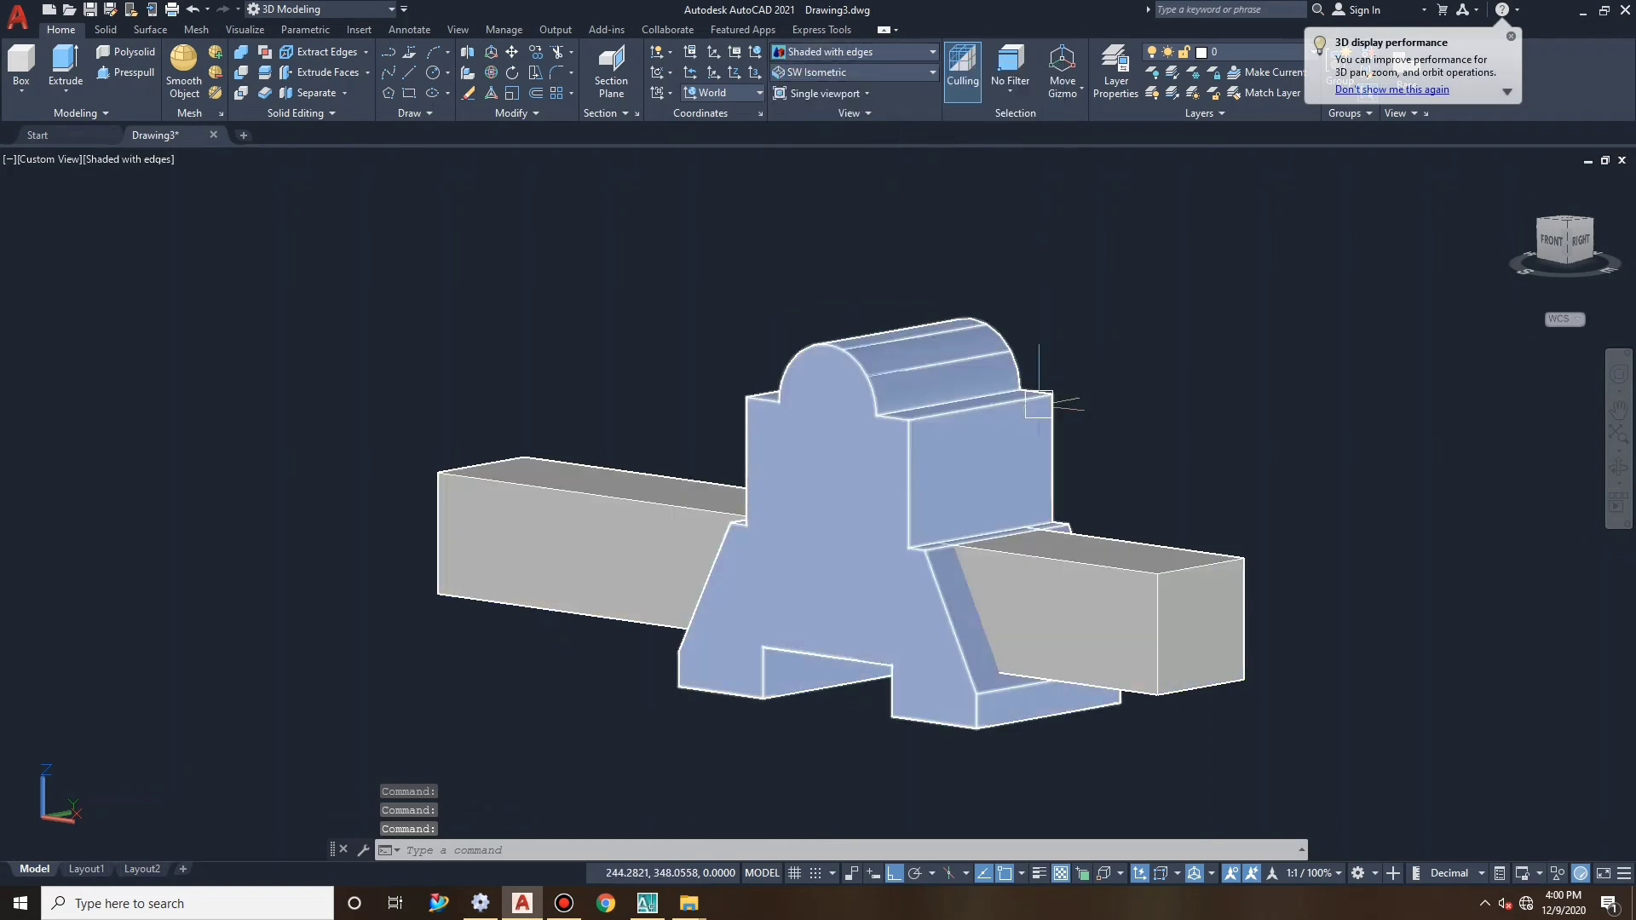
Subtract the lengthened box from the main solid to cut a rectangular opening through both sloped sides.
{"action": "left_click", "coordinate": [240, 71]}
{"action": "left_click", "coordinate": [958, 366]}
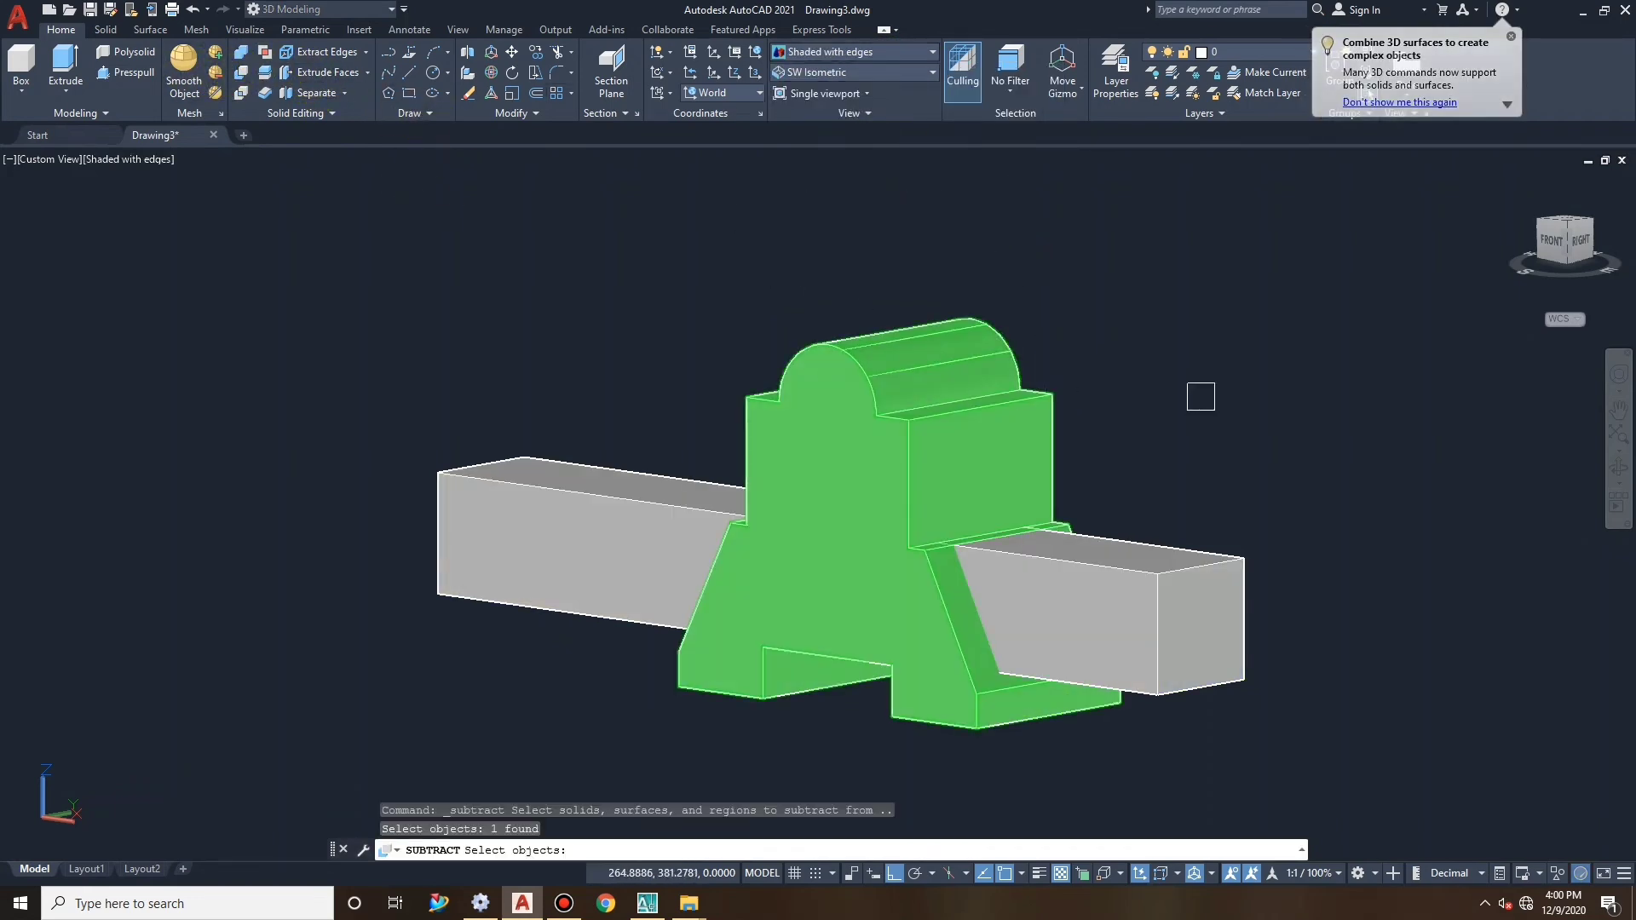
{"action": "key", "text": "Return"}
{"action": "left_click", "coordinate": [1216, 566]}
{"action": "key", "text": "Return"}
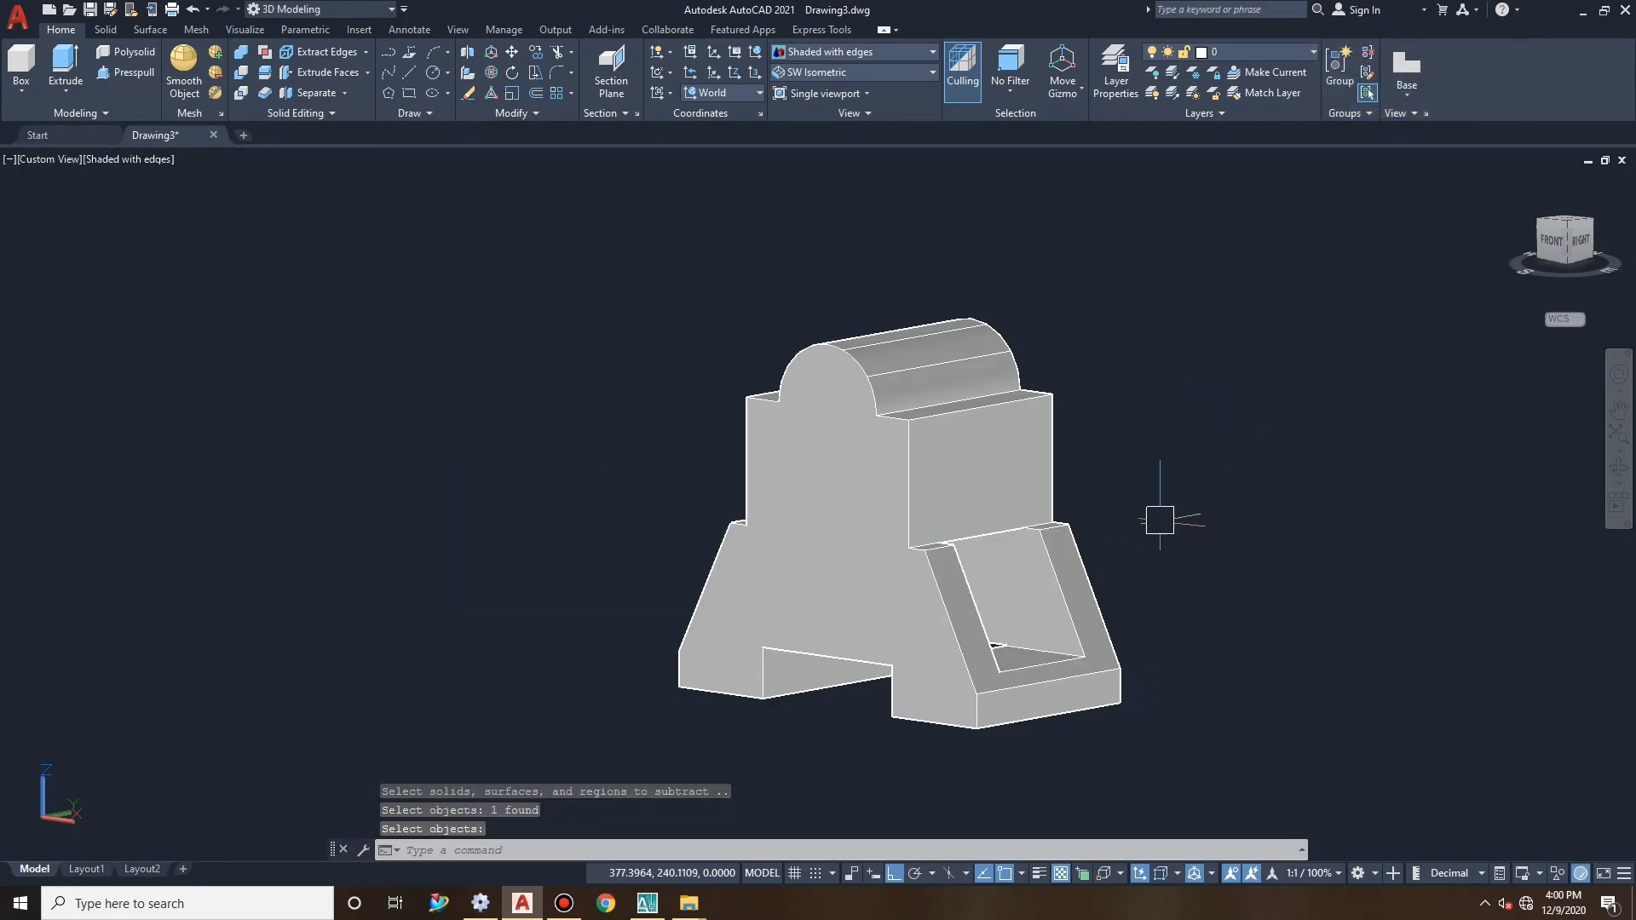
{"action": "left_click", "coordinate": [1095, 596]}
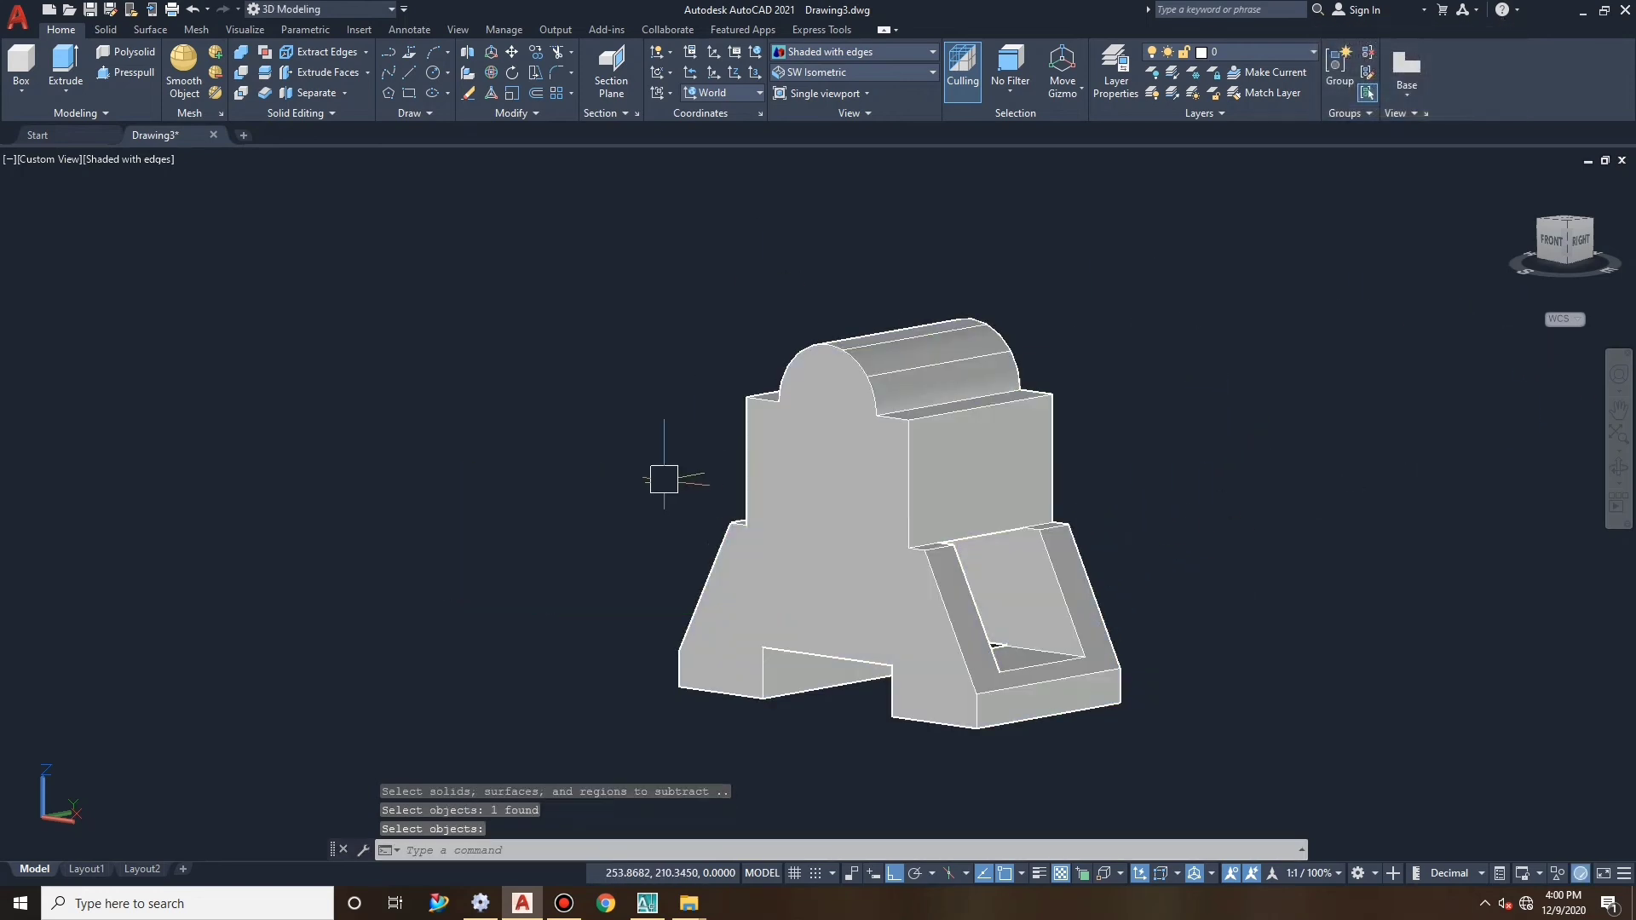
Orbit around the part to examine the rectangular opening from the opposite sloped side.
{"action": "left_click", "coordinate": [1619, 469]}
{"action": "left_click_drag", "start_coordinate": [1108, 560], "coordinate": [845, 396]}
{"action": "left_click_drag", "start_coordinate": [844, 641], "coordinate": [826, 373]}
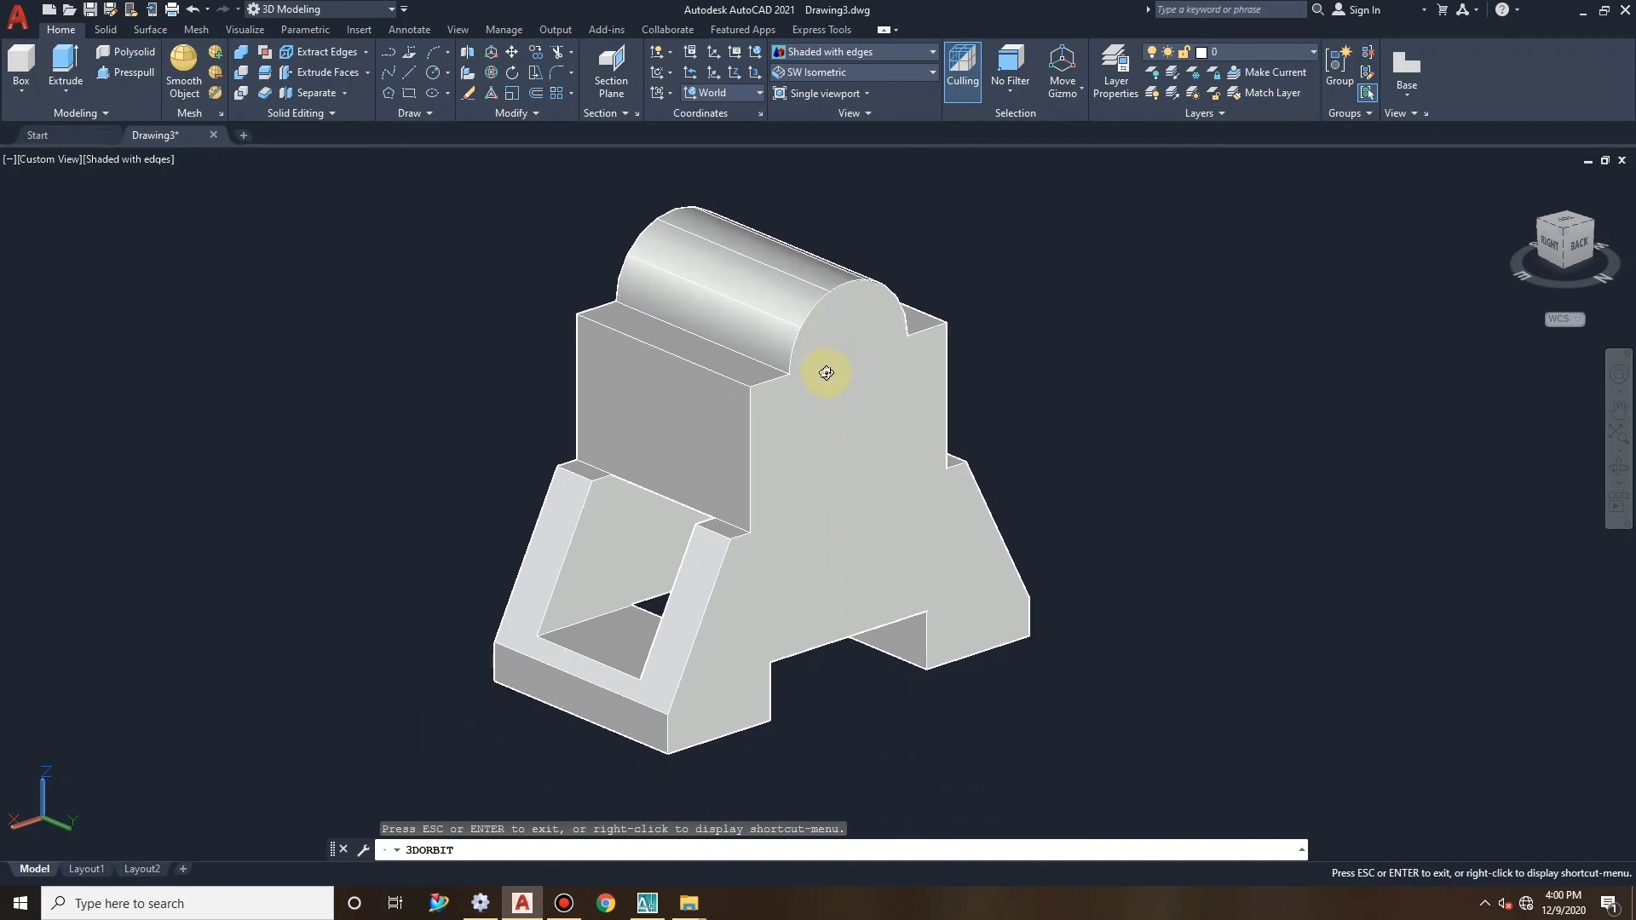
{"action": "left_click_drag", "start_coordinate": [859, 435], "coordinate": [866, 471]}
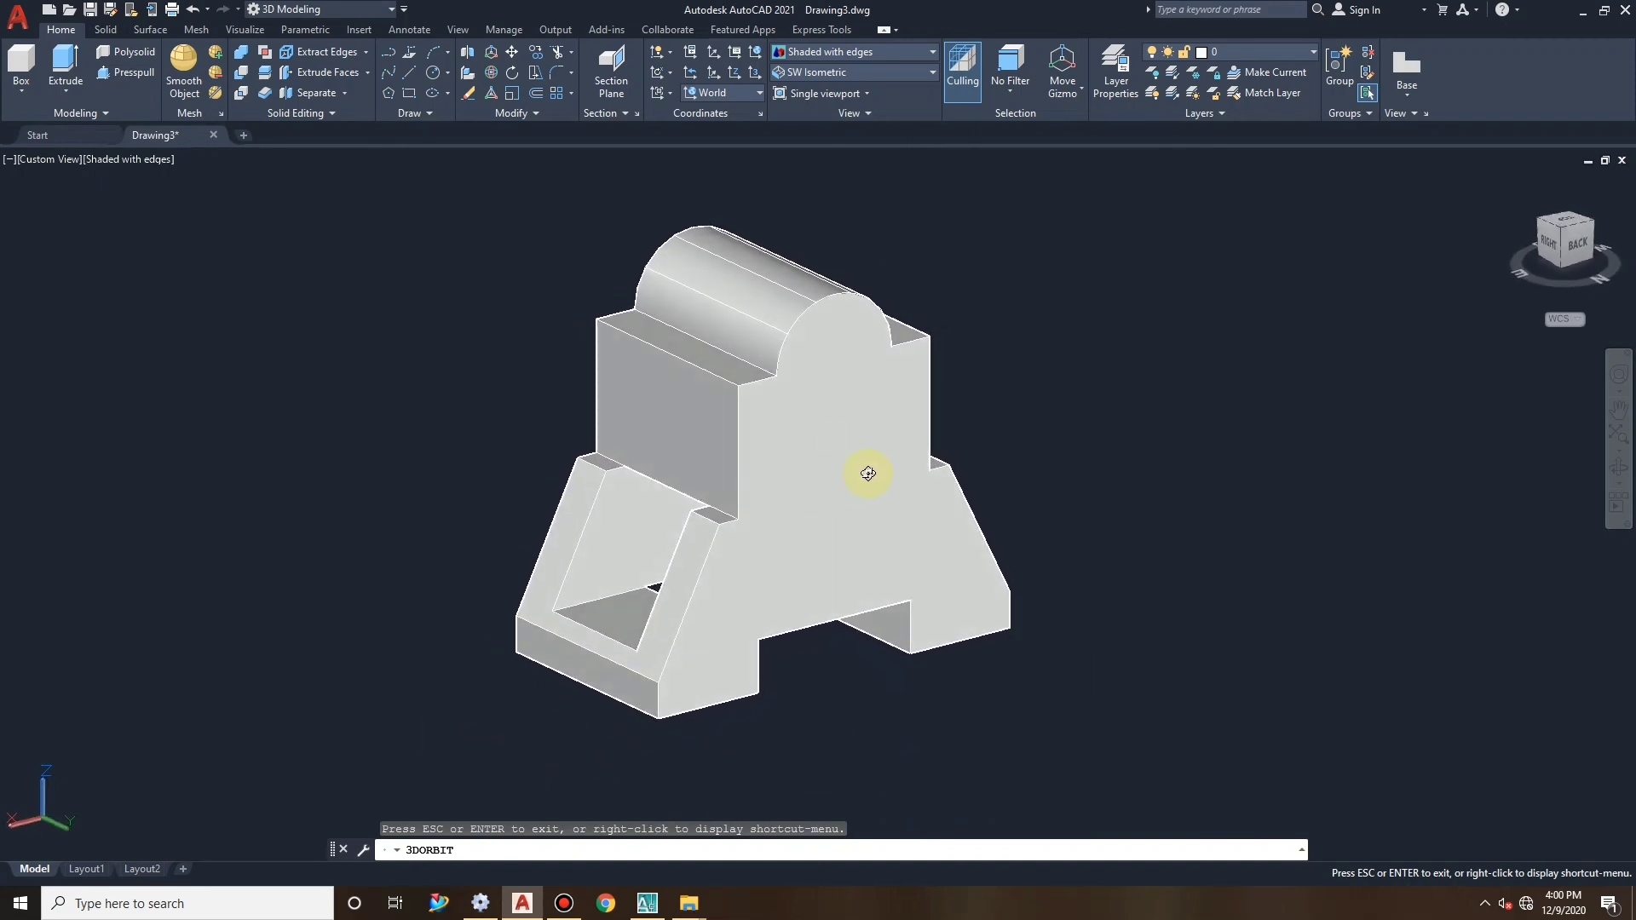
{"action": "key", "text": "Escape"}
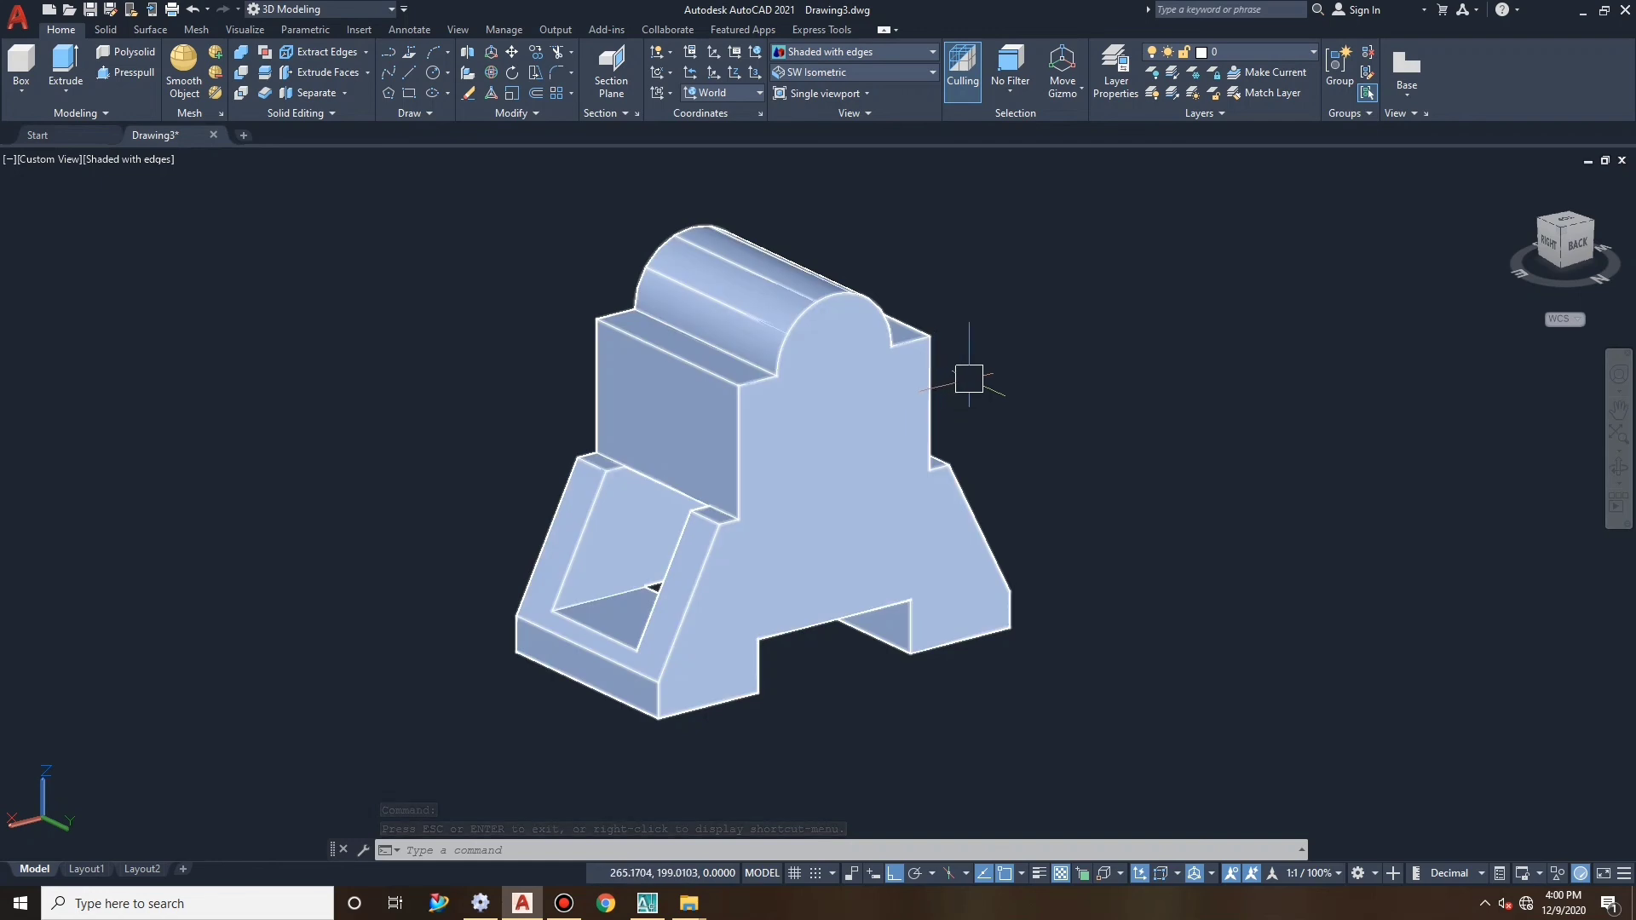
{"action": "key", "text": "Escape"}
{"action": "key", "text": "Escape"}
{"action": "key", "text": "Escape"}
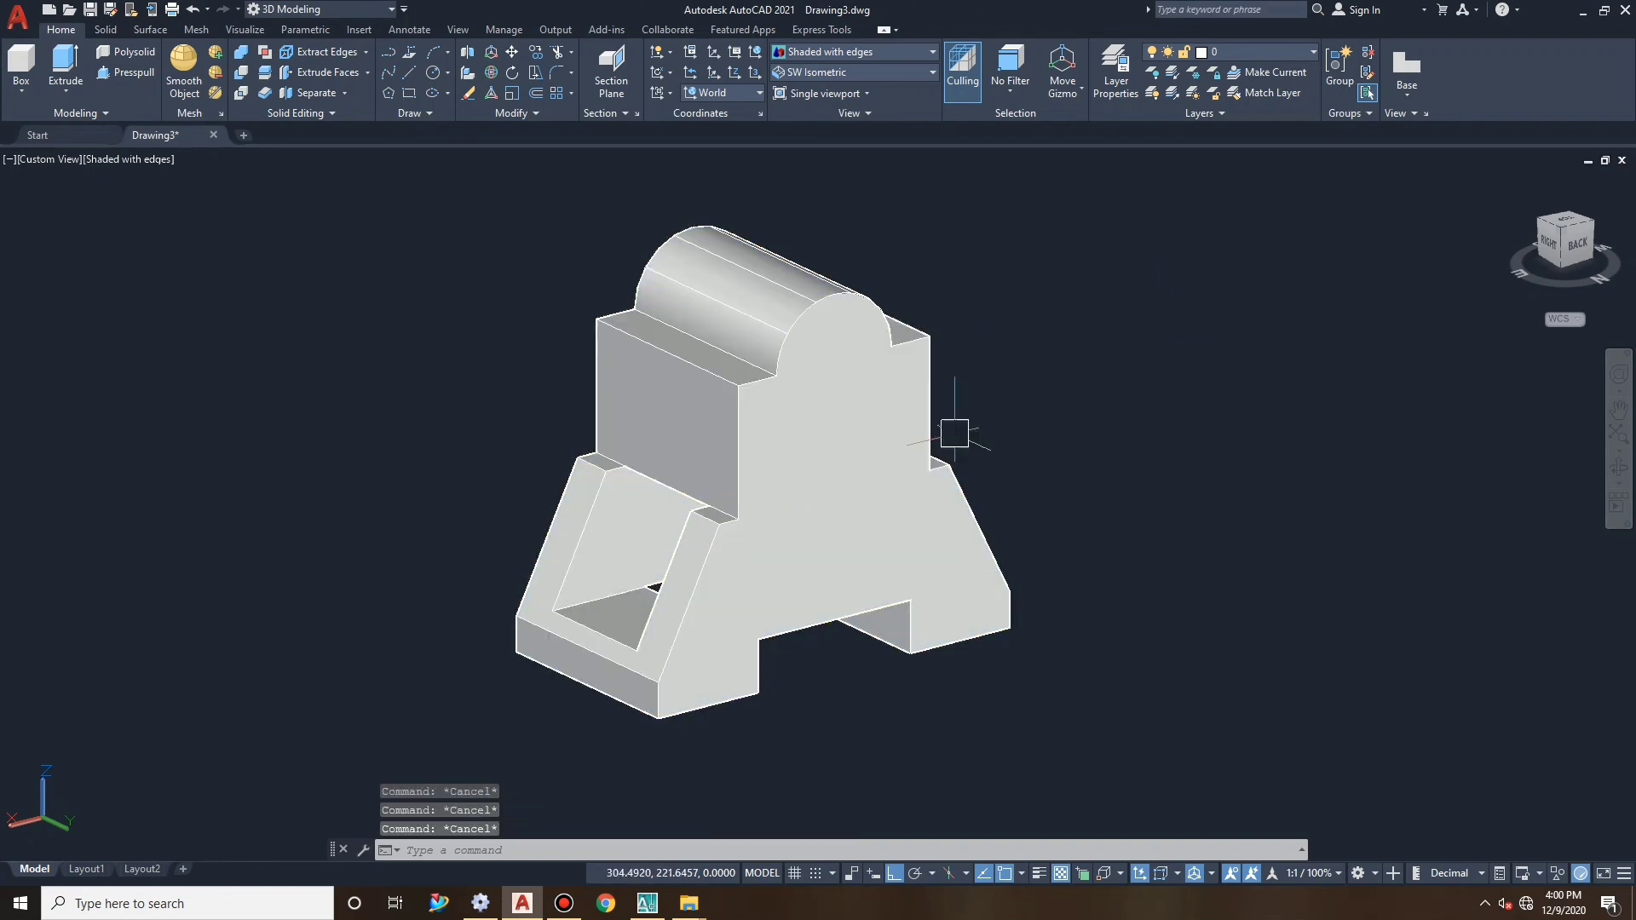
{"action": "left_click", "coordinate": [904, 77]}
{"action": "left_click", "coordinate": [902, 48]}
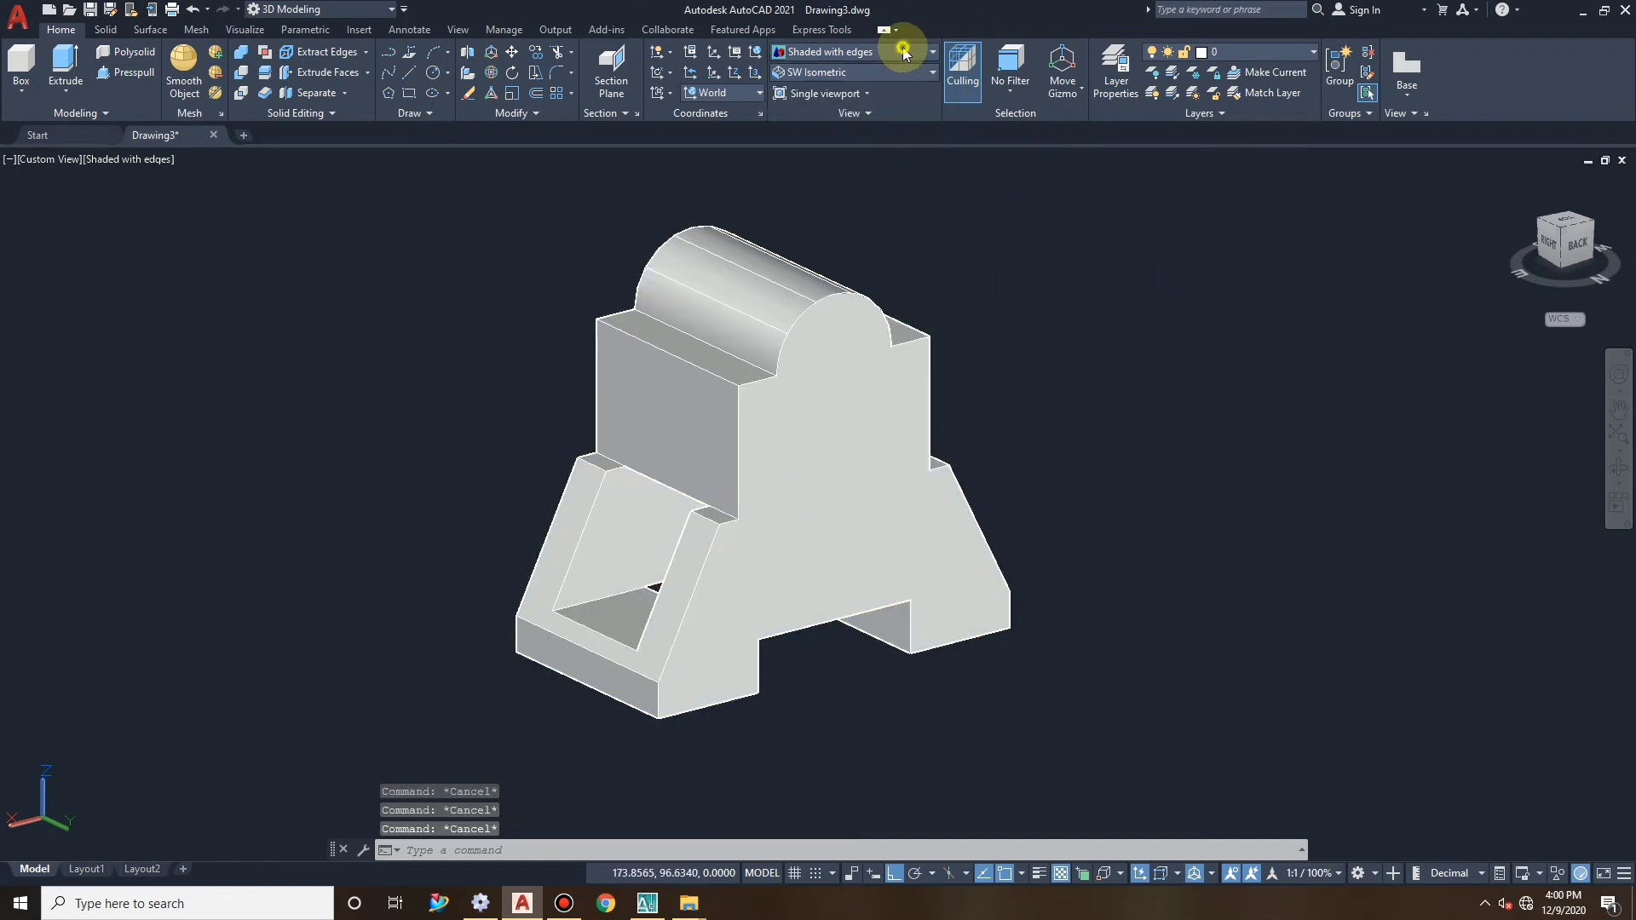
{"action": "left_click", "coordinate": [902, 47]}
{"action": "left_click", "coordinate": [902, 48]}
{"action": "left_click", "coordinate": [951, 143]}
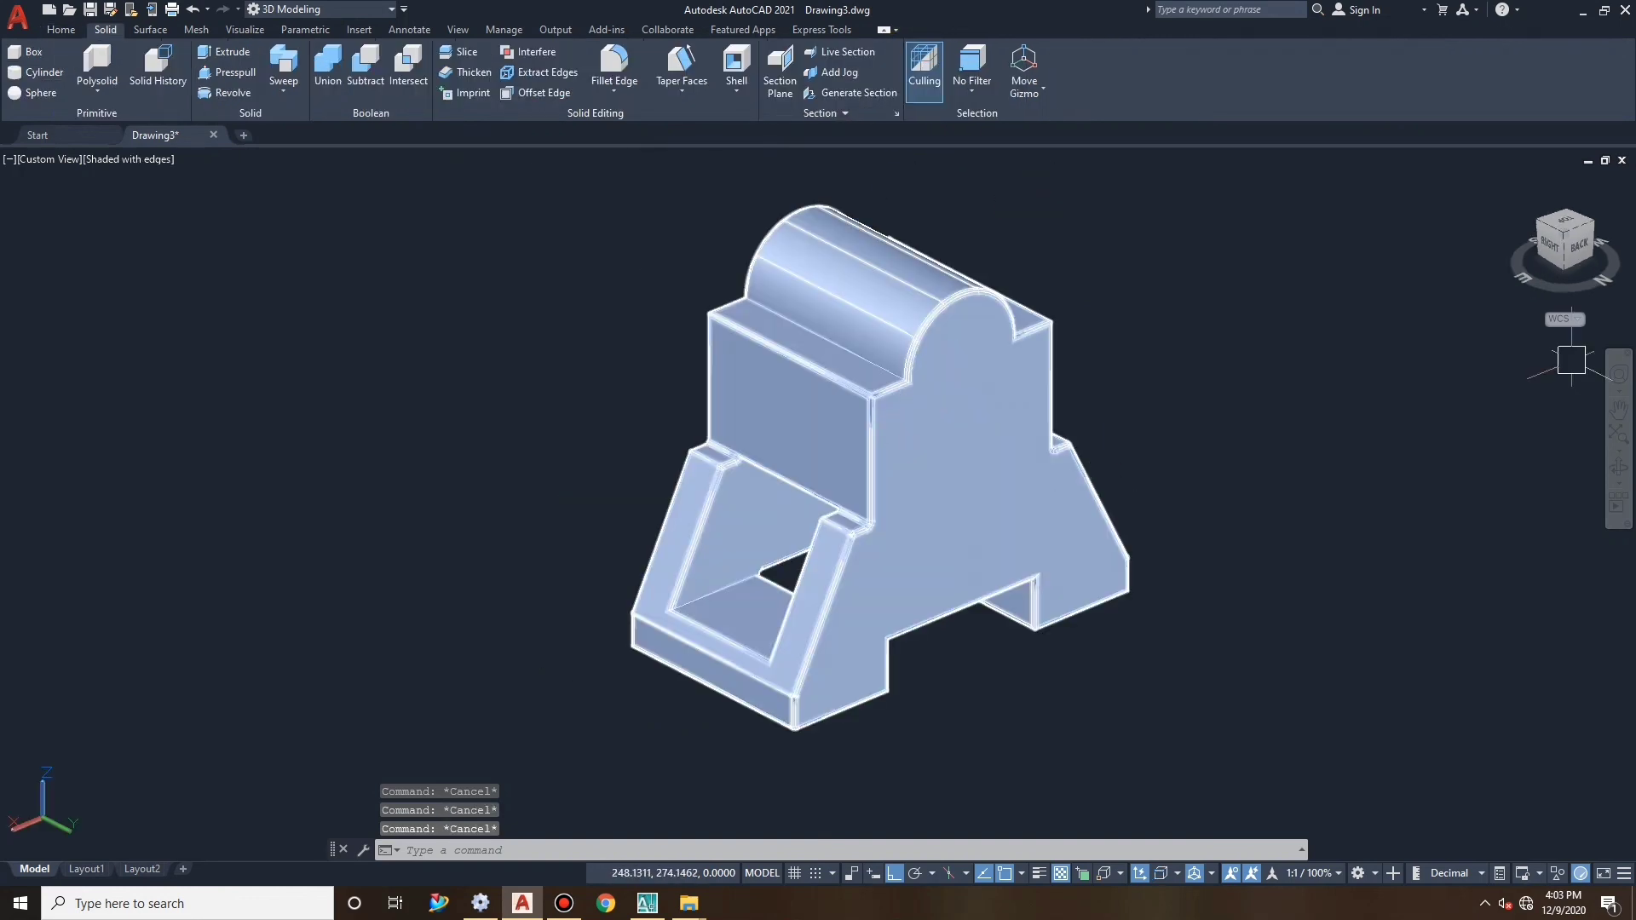
{"action": "left_click", "coordinate": [1619, 465]}
{"action": "left_click_drag", "start_coordinate": [1102, 475], "coordinate": [997, 478]}
{"action": "key", "text": "Escape"}
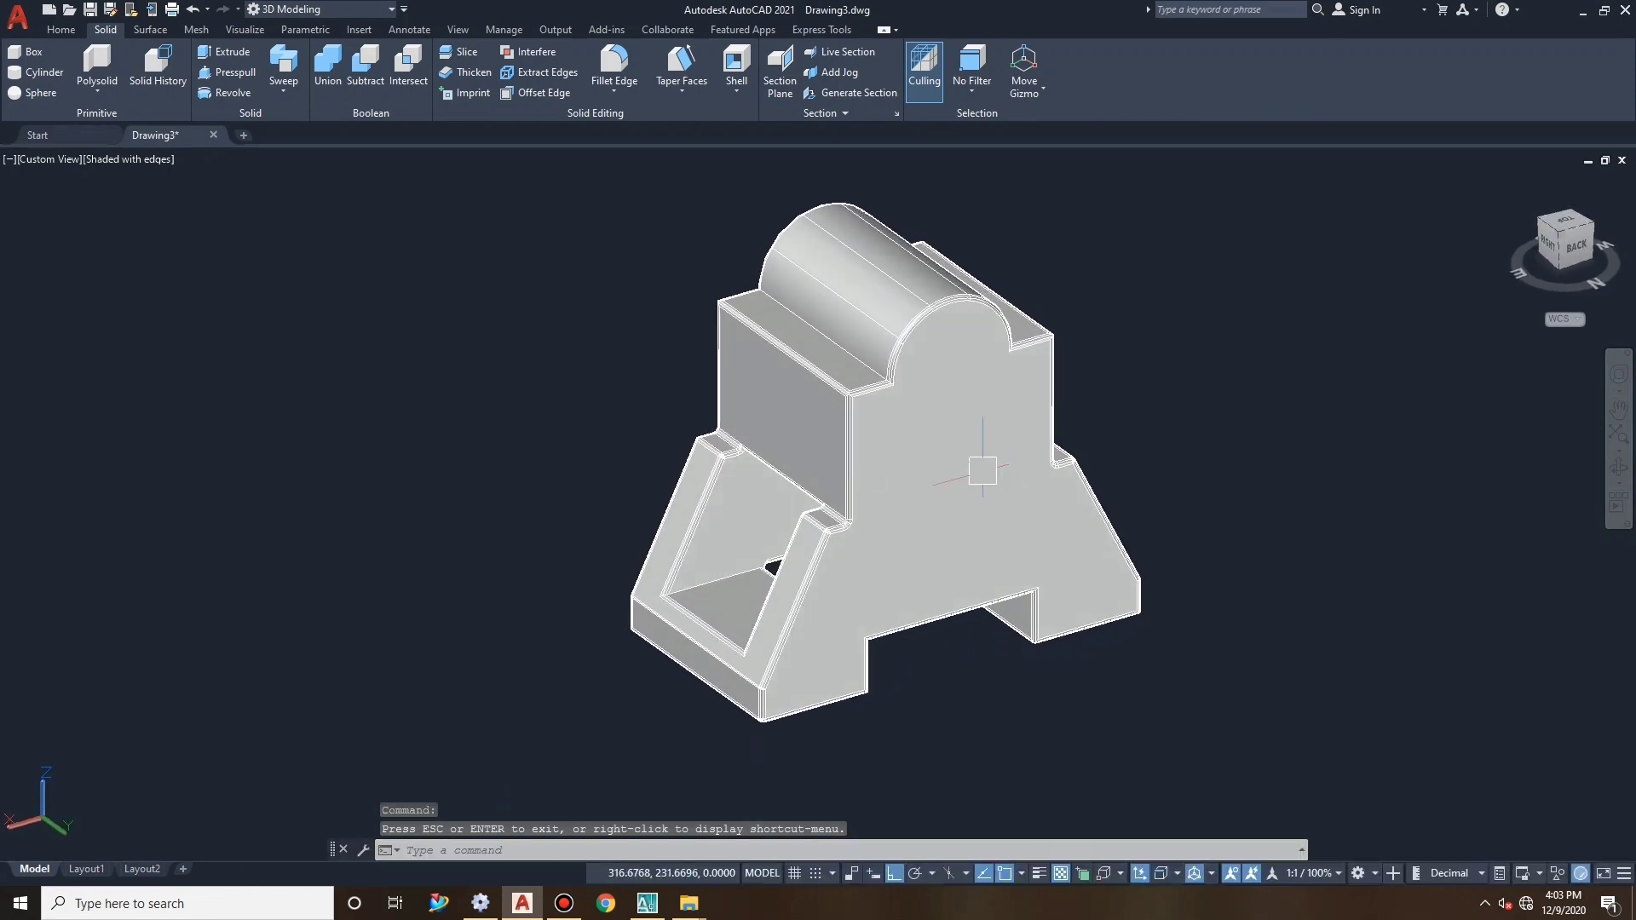